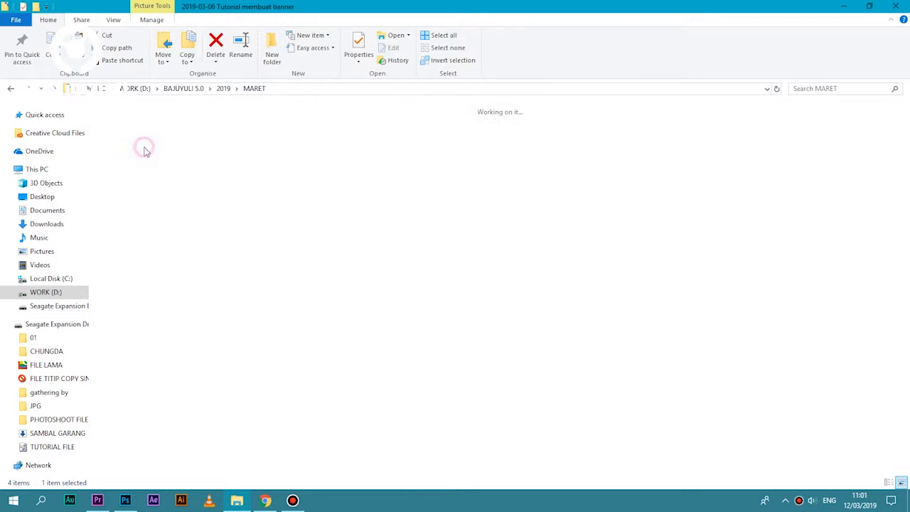
- Look over the BAGROUND image and the three product photos in the "2019-03-06 Tutorial membuat banner" folder, using enlarged thumbnails
{"action": "left_click_drag", "start_coordinate": [481, 217], "coordinate": [105, 108]}
{"action": "left_click", "coordinate": [389, 258]}
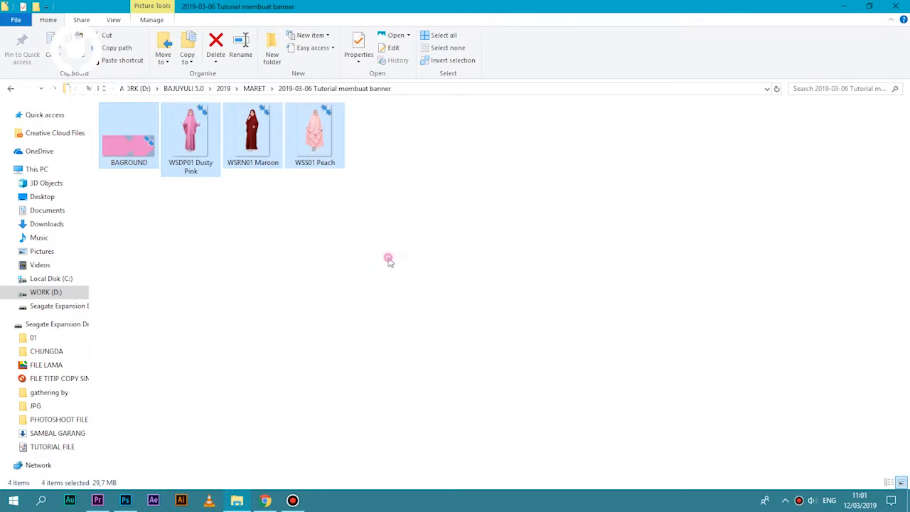
{"action": "left_click_drag", "start_coordinate": [380, 212], "coordinate": [310, 143]}
{"action": "left_click", "coordinate": [291, 227]}
{"action": "left_click_drag", "start_coordinate": [263, 233], "coordinate": [252, 128]}
{"action": "left_click", "coordinate": [237, 220]}
{"action": "left_click_drag", "start_coordinate": [188, 254], "coordinate": [183, 152]}
{"action": "left_click", "coordinate": [162, 224]}
{"action": "left_click_drag", "start_coordinate": [137, 240], "coordinate": [117, 146]}
{"action": "left_click", "coordinate": [192, 268]}
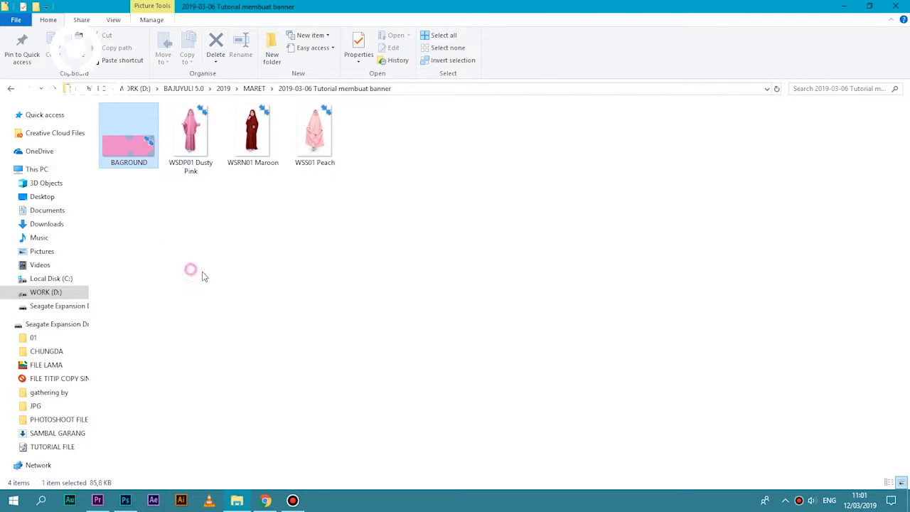
{"action": "left_click_drag", "start_coordinate": [384, 242], "coordinate": [125, 136]}
{"action": "left_click", "coordinate": [202, 248]}
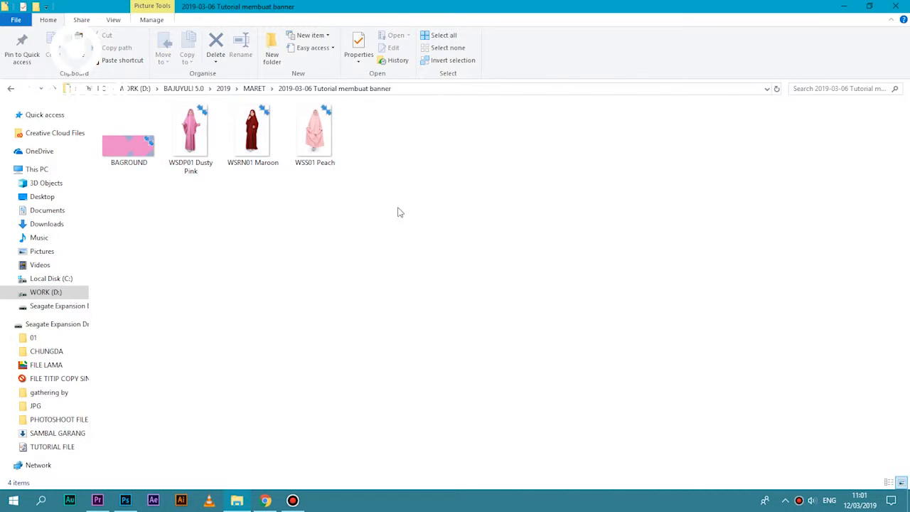
{"action": "scroll", "coordinate": [388, 293], "scroll_direction": "up", "scroll_amount": 2}
{"action": "left_click", "coordinate": [198, 257]}
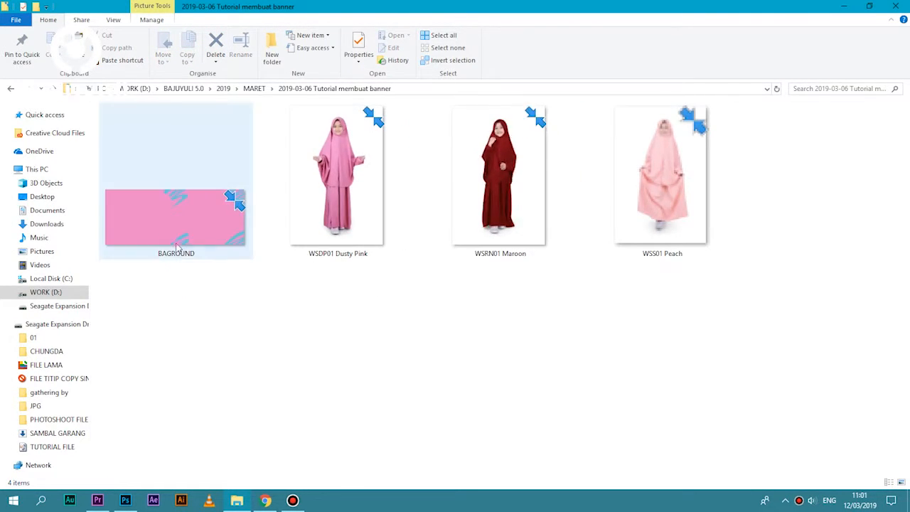
{"action": "left_click", "coordinate": [357, 226]}
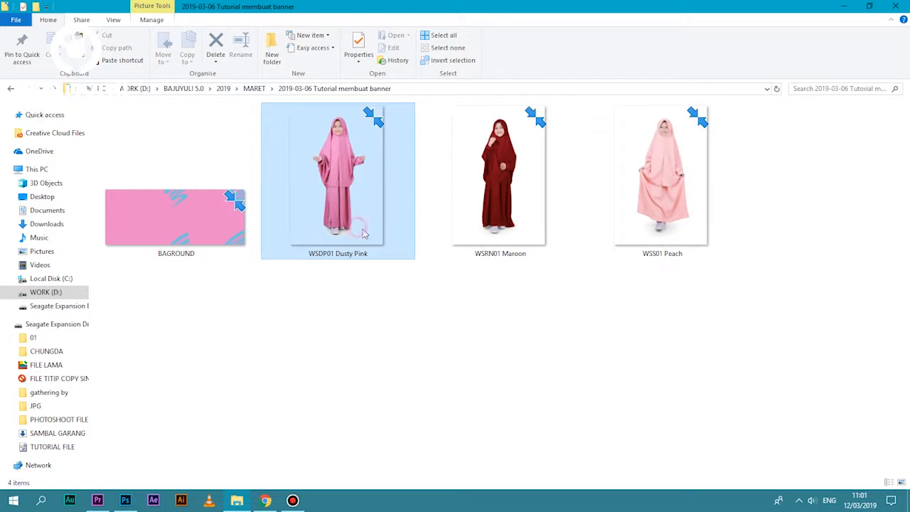
{"action": "left_click", "coordinate": [500, 233]}
{"action": "left_click", "coordinate": [711, 228]}
{"action": "left_click_drag", "start_coordinate": [796, 367], "coordinate": [106, 107]}
{"action": "left_click", "coordinate": [348, 331]}
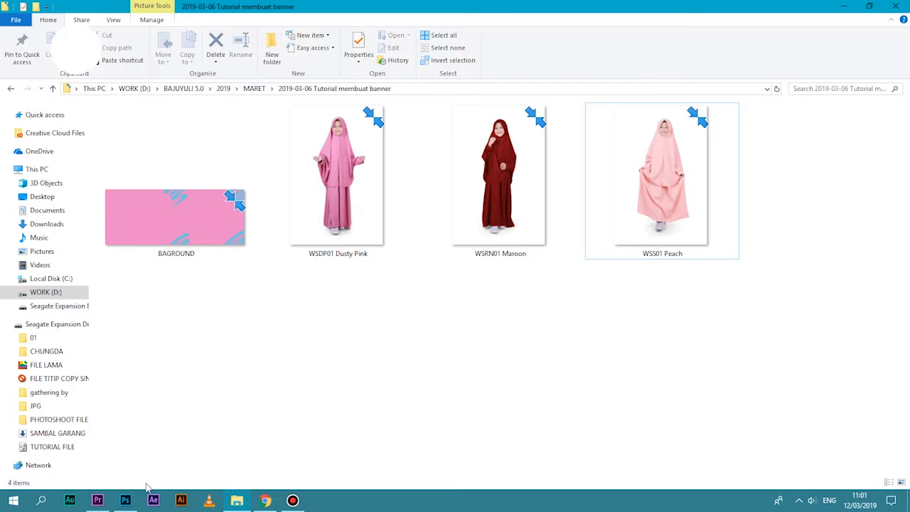
- Open the BAGROUND image from the folder in Photoshop and fit the whole banner in view
{"action": "left_click", "coordinate": [125, 501]}
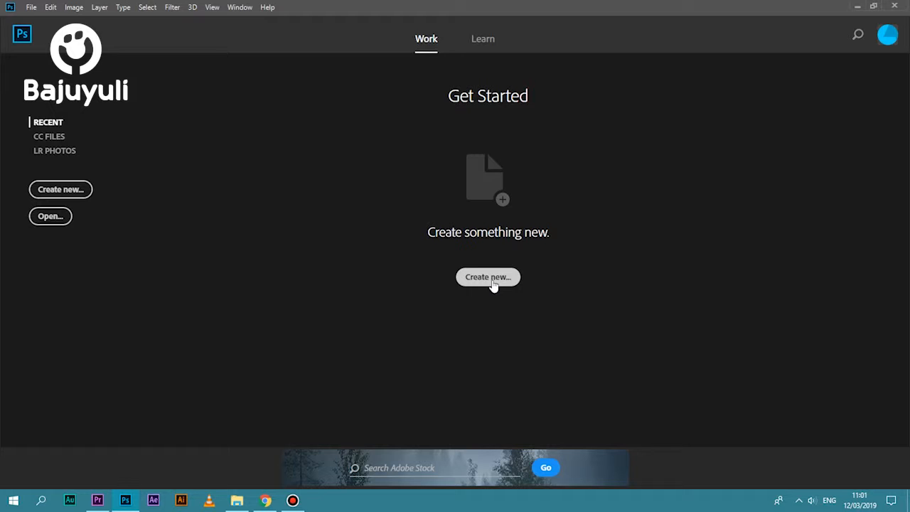
{"action": "left_click", "coordinate": [854, 6]}
{"action": "left_click", "coordinate": [168, 217]}
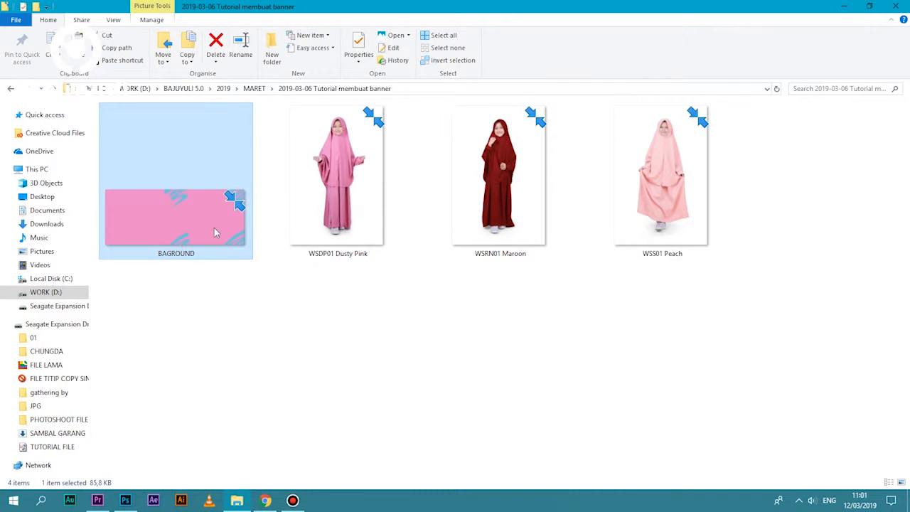
{"action": "left_click_drag", "start_coordinate": [215, 233], "coordinate": [437, 307]}
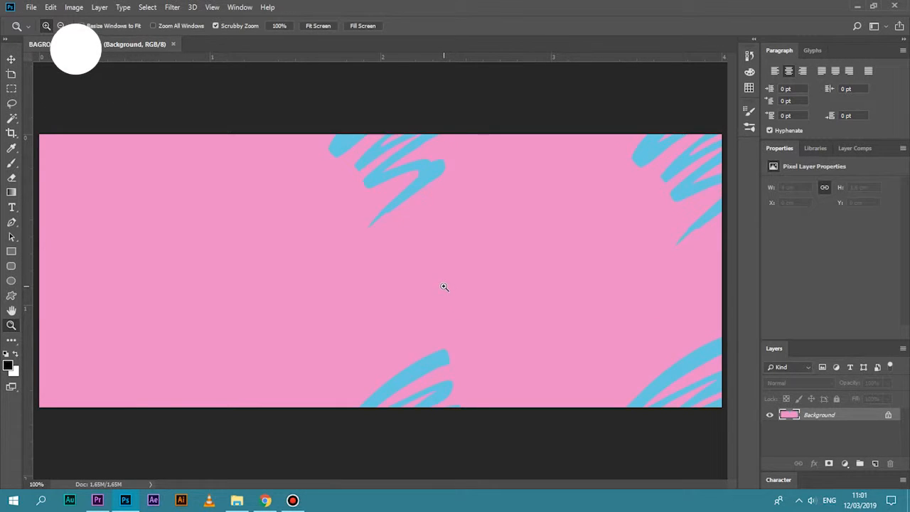
{"action": "left_click_drag", "start_coordinate": [388, 291], "coordinate": [377, 277]}
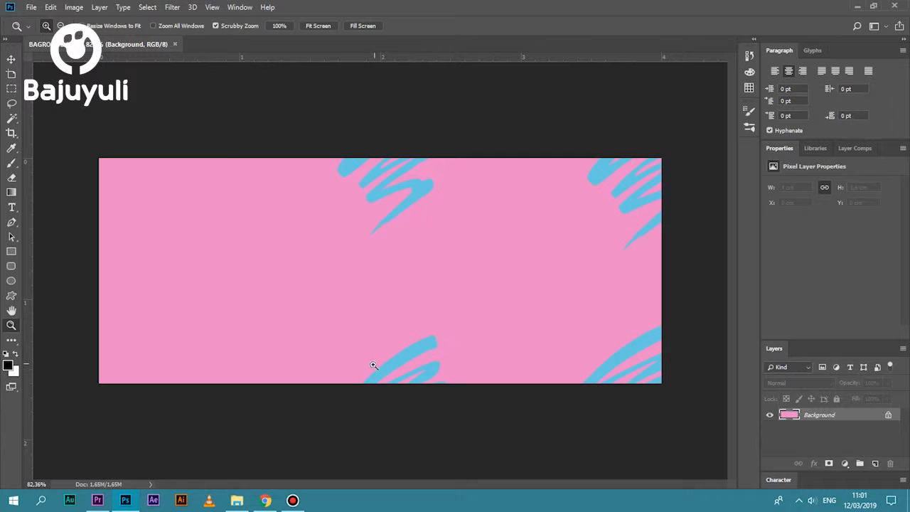
- Place the WSDP01 Dusty Pink, WSRN01 Maroon and WSS01 Peach images from File Explorer onto the banner as separate layers
{"action": "left_click", "coordinate": [237, 500]}
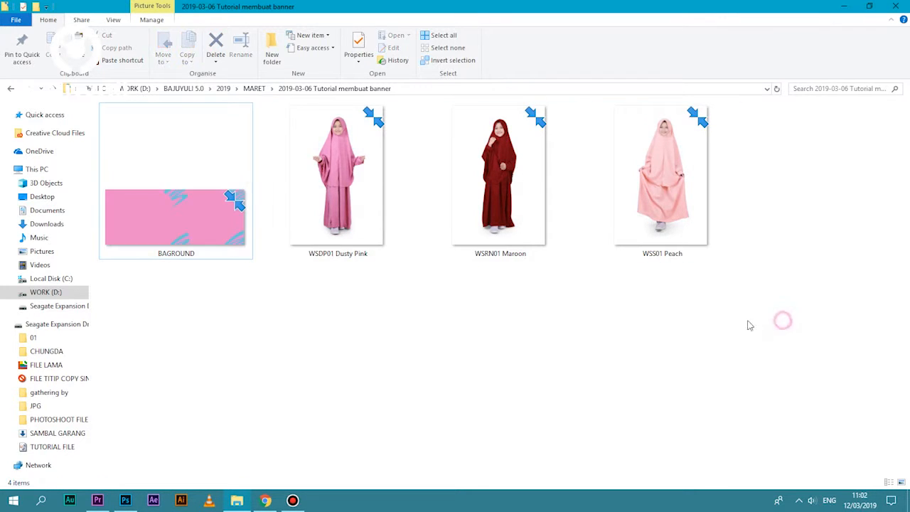
{"action": "left_click_drag", "start_coordinate": [744, 317], "coordinate": [221, 259]}
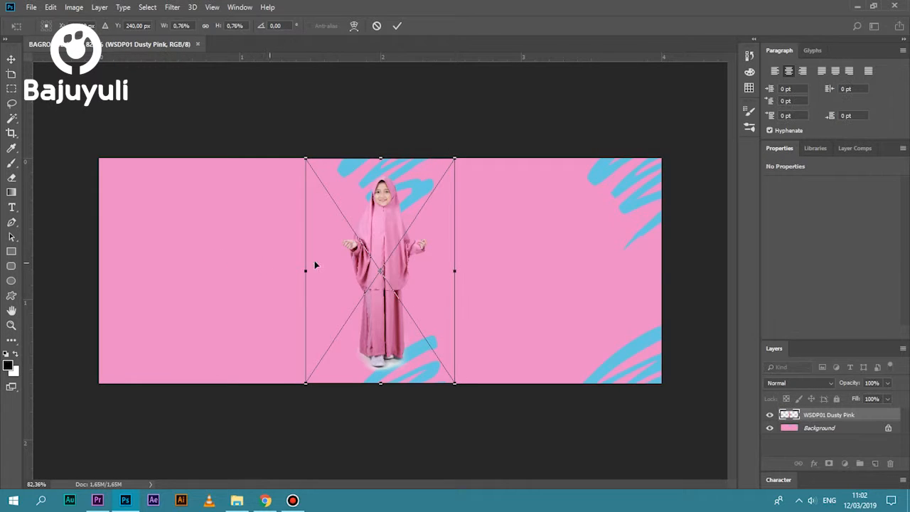
{"action": "key", "text": "Return"}
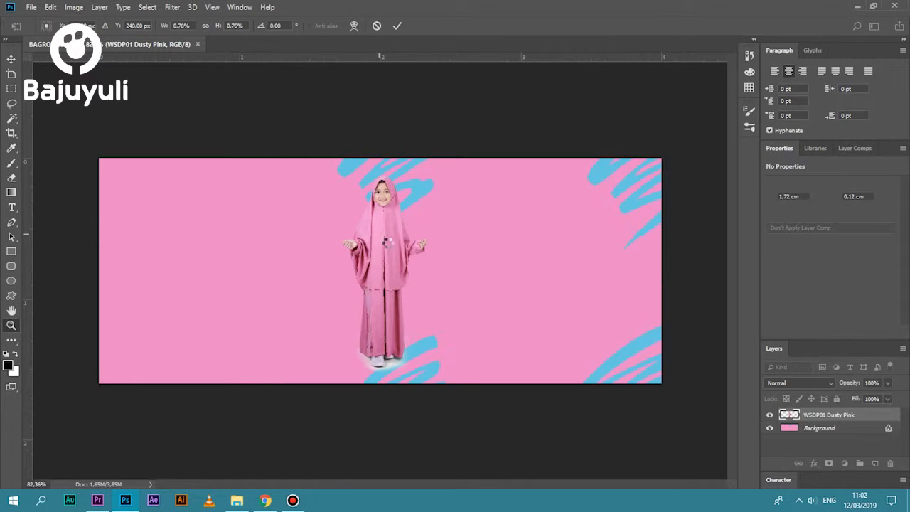
{"action": "key", "text": "Return"}
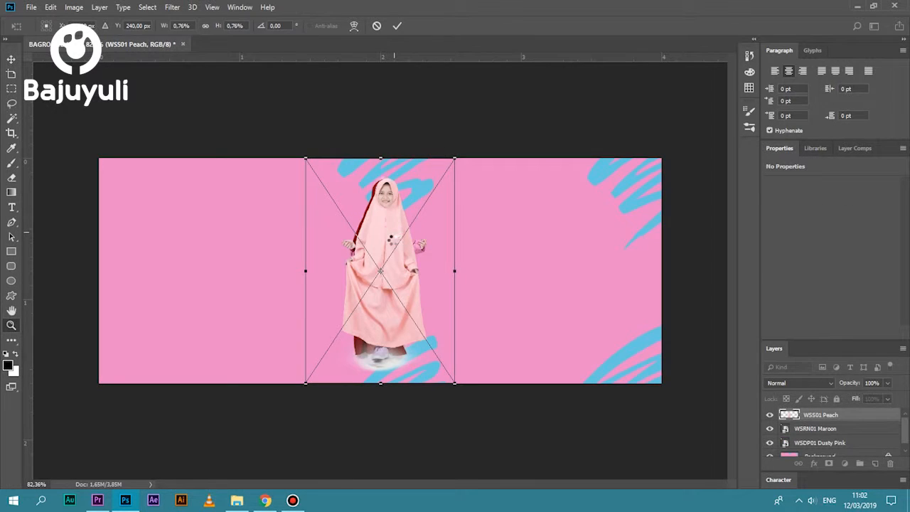
{"action": "key", "text": "Return"}
- Arrange the three models side by side on the banner's left half in the order maroon, peach, dusty pink
{"action": "key", "text": "v"}
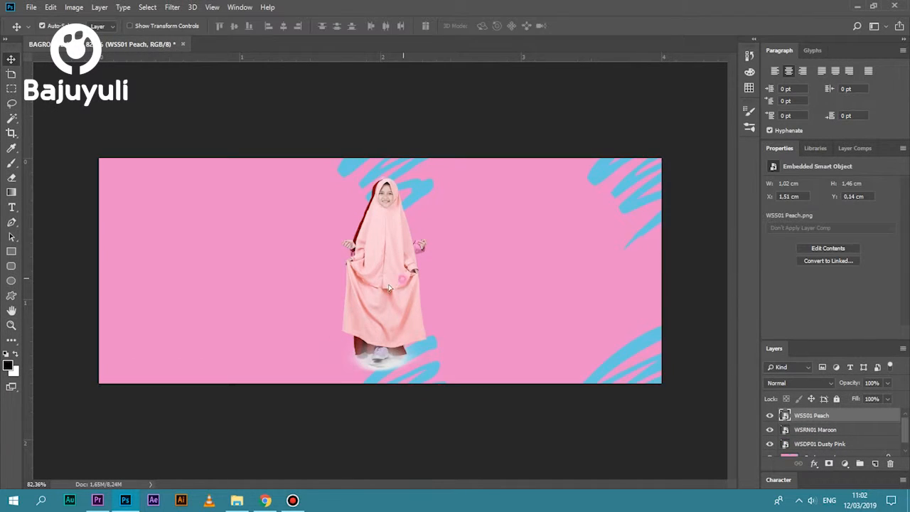
{"action": "left_click_drag", "start_coordinate": [397, 281], "coordinate": [309, 276]}
{"action": "left_click_drag", "start_coordinate": [212, 233], "coordinate": [212, 238]}
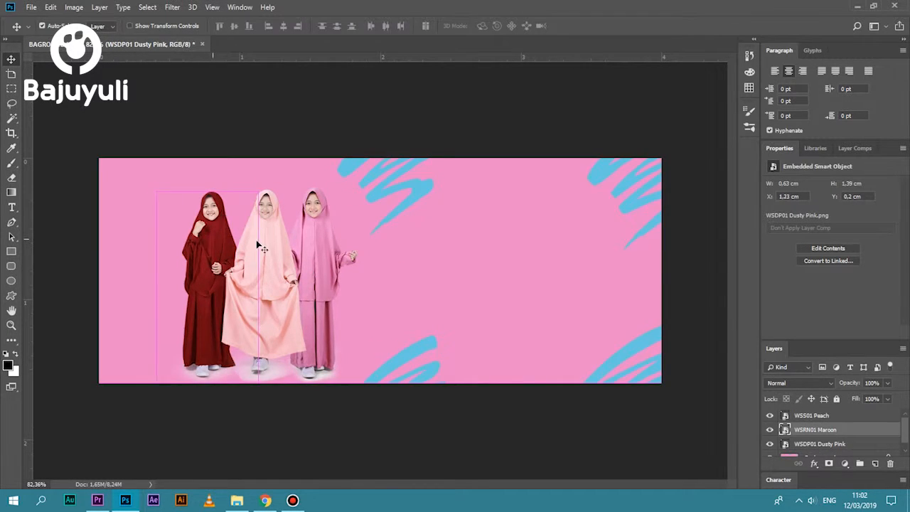
- Scale the three model layers together to about 146% and position them to fill the banner's left side, cropped below the knees
{"action": "left_click", "coordinate": [317, 256]}
{"action": "left_click", "coordinate": [263, 264], "text": "shift"}
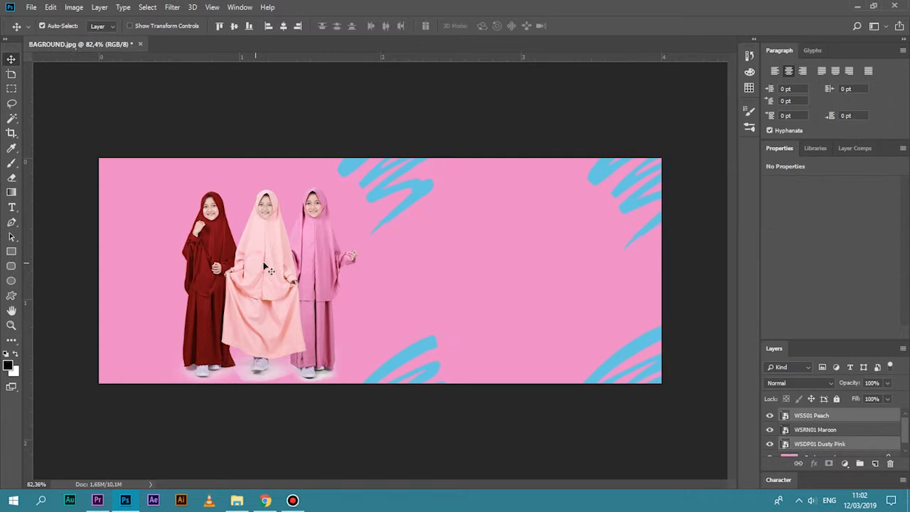
{"action": "left_click", "coordinate": [195, 252], "text": "shift"}
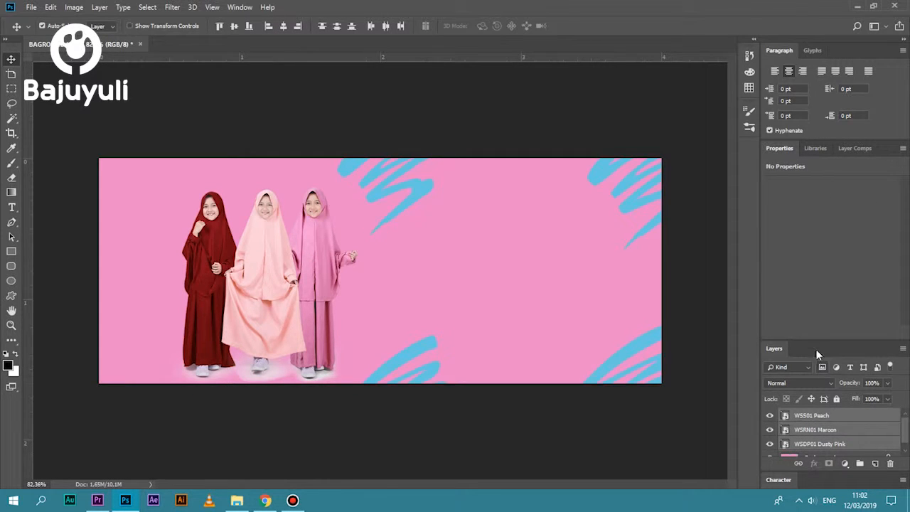
{"action": "left_click_drag", "start_coordinate": [807, 339], "coordinate": [806, 281]}
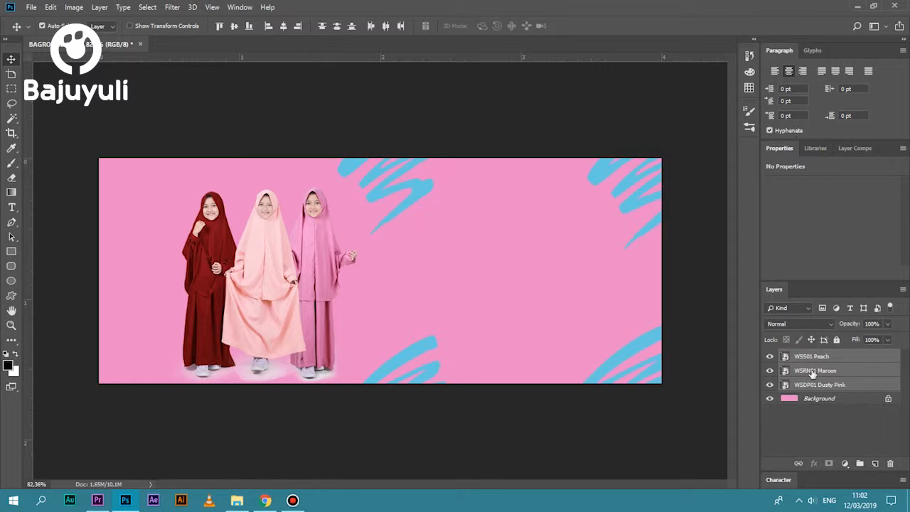
{"action": "key", "text": "ctrl+t"}
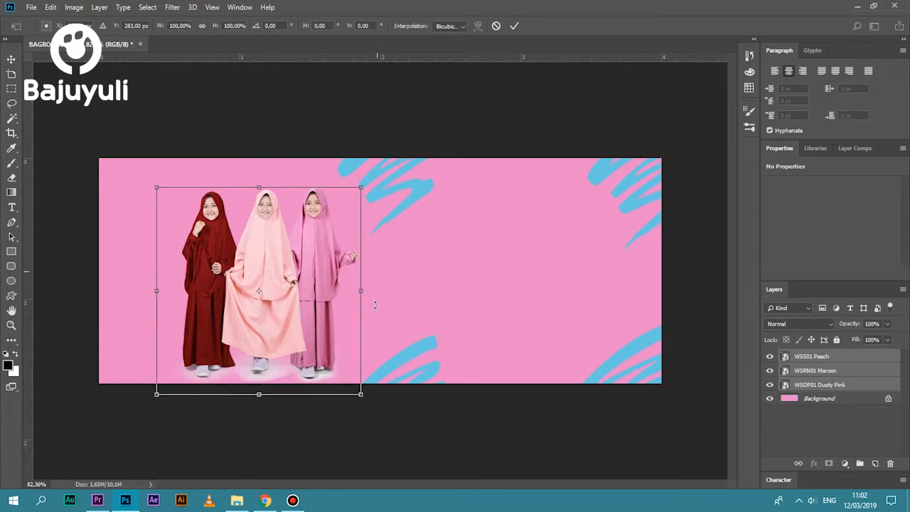
{"action": "left_click_drag", "start_coordinate": [363, 394], "coordinate": [392, 424]}
{"action": "left_click_drag", "start_coordinate": [334, 332], "coordinate": [298, 347]}
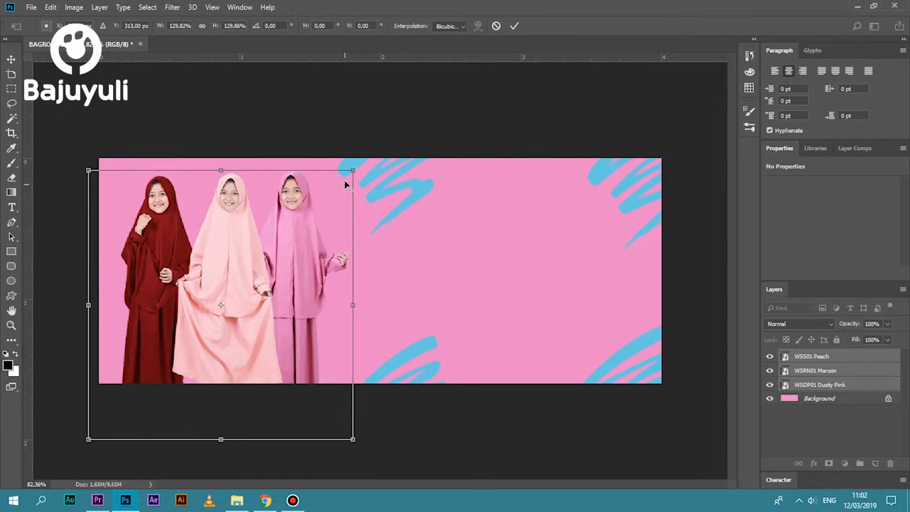
{"action": "left_click_drag", "start_coordinate": [352, 173], "coordinate": [368, 155]}
{"action": "left_click_drag", "start_coordinate": [342, 196], "coordinate": [348, 205]}
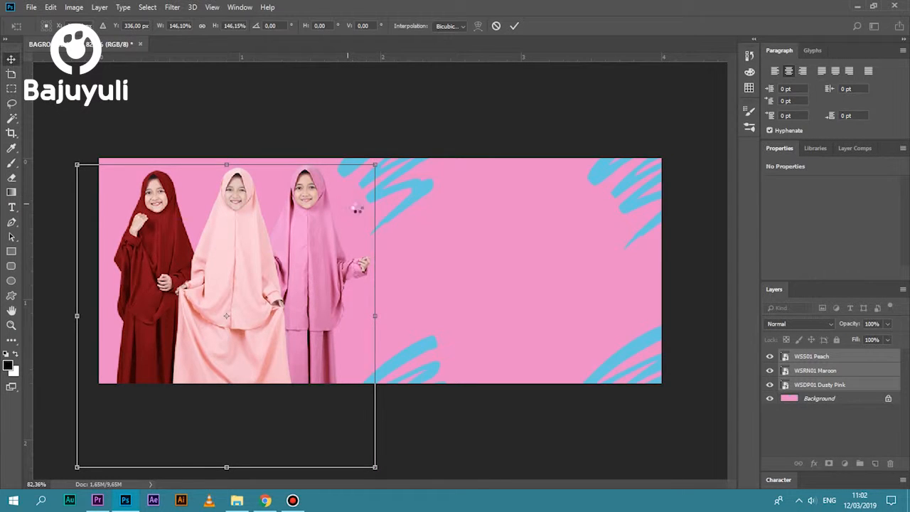
{"action": "key", "text": "Return"}
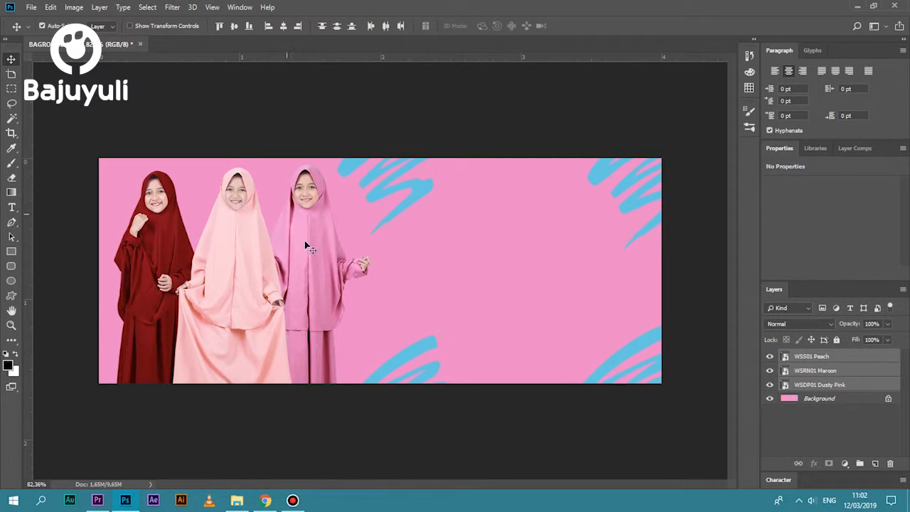
- Shift the peach model slightly to the left to even the spacing, and select all three model layers
{"action": "left_click_drag", "start_coordinate": [301, 231], "coordinate": [252, 271]}
{"action": "left_click", "coordinate": [433, 246]}
{"action": "key", "text": "z"}
{"action": "left_click_drag", "start_coordinate": [341, 232], "coordinate": [417, 303]}
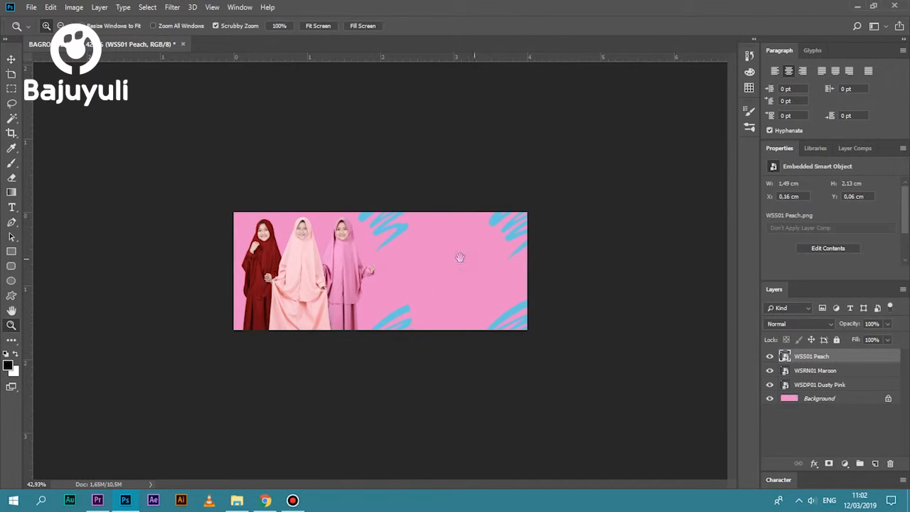
{"action": "left_click_drag", "start_coordinate": [380, 245], "coordinate": [597, 323]}
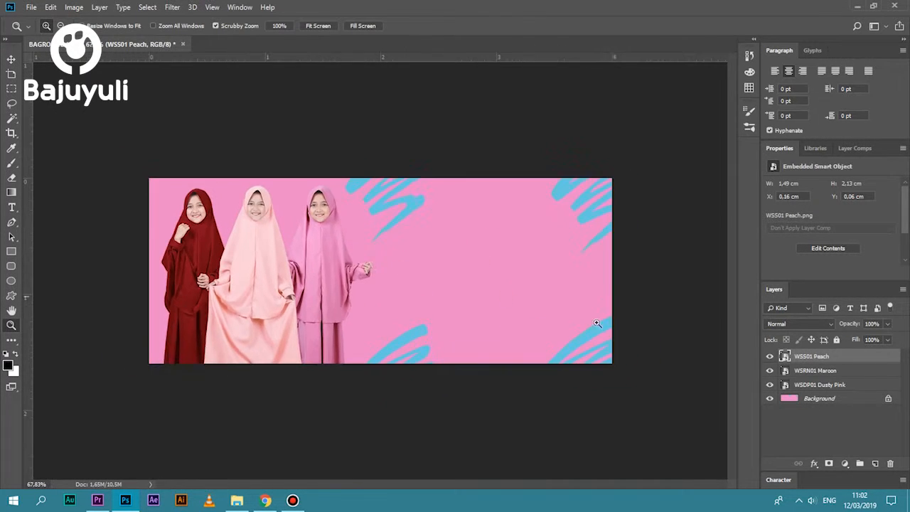
{"action": "left_click", "coordinate": [820, 387], "text": "shift"}
{"action": "left_click_drag", "start_coordinate": [421, 284], "coordinate": [441, 291]}
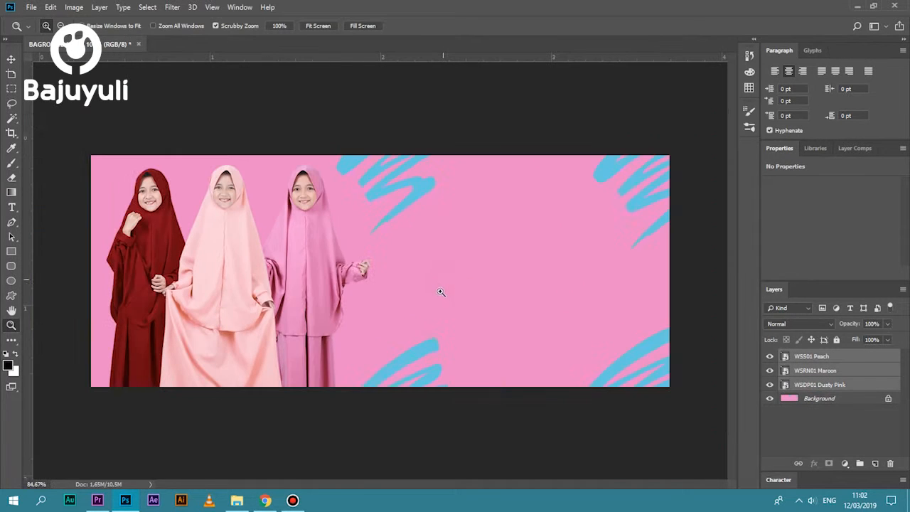
- Add the text "CASBACK" in white on the empty right half of the banner
{"action": "left_click", "coordinate": [12, 208]}
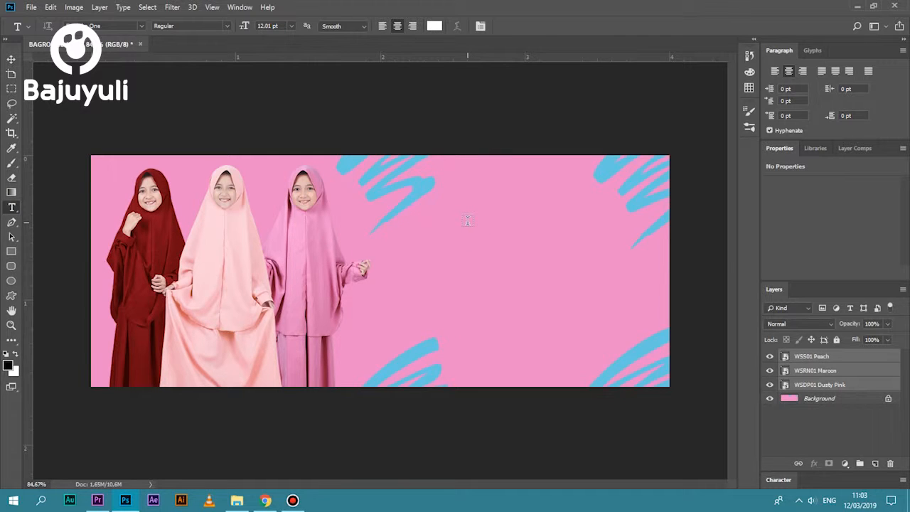
{"action": "left_click", "coordinate": [467, 221]}
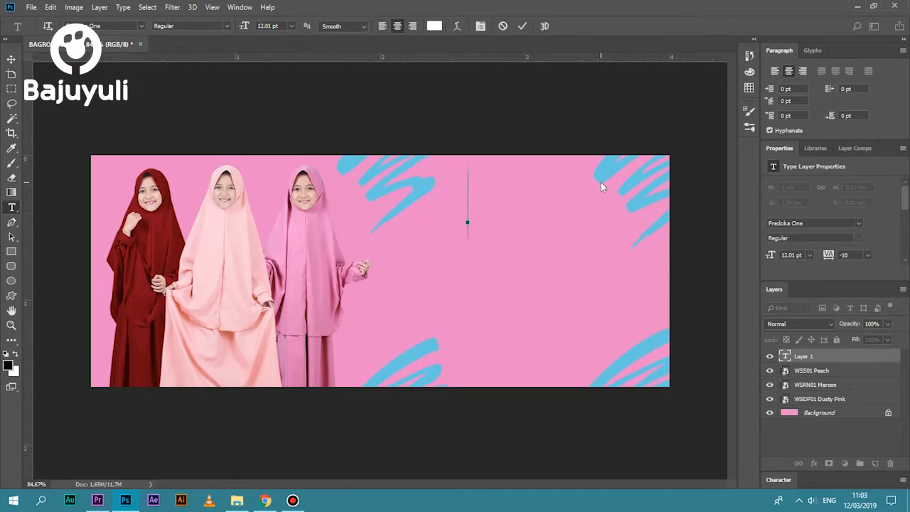
{"action": "type", "text": "CA"}
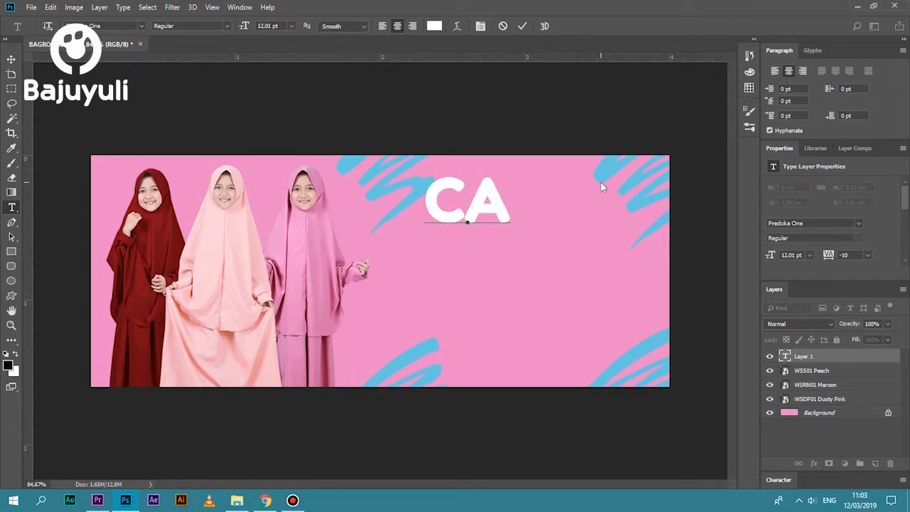
{"action": "type", "text": "SBACK"}
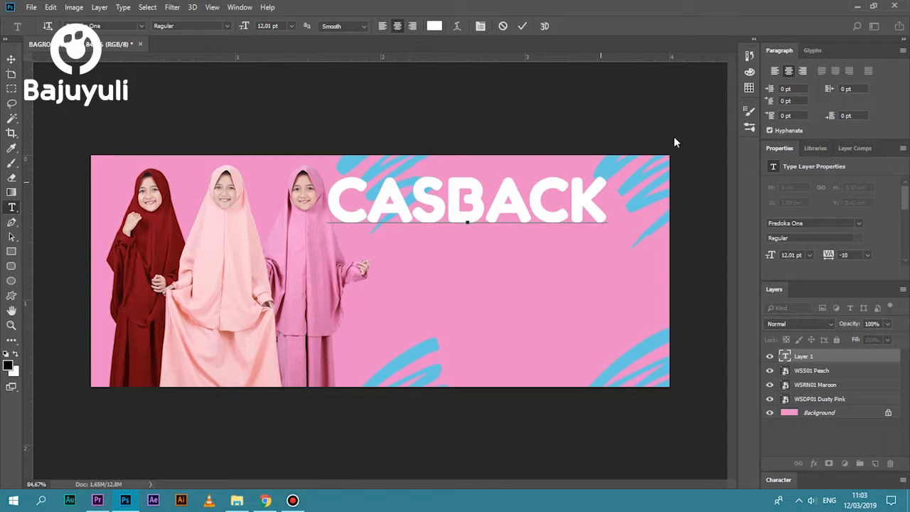
- Set the CASBACK text's font to Bariol and its size to 6 pt
{"action": "key", "text": "ctrl+a"}
{"action": "left_click", "coordinate": [110, 26]}
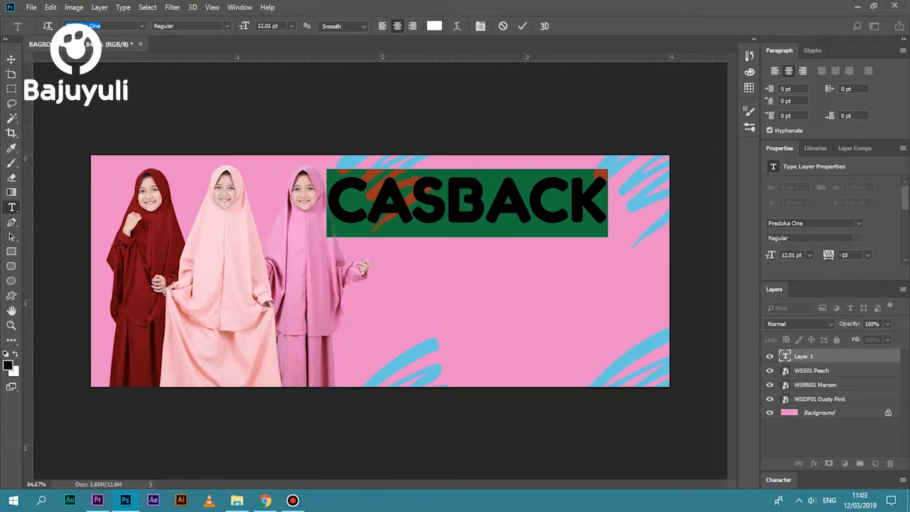
{"action": "type", "text": "Bariol"}
{"action": "key", "text": "Return"}
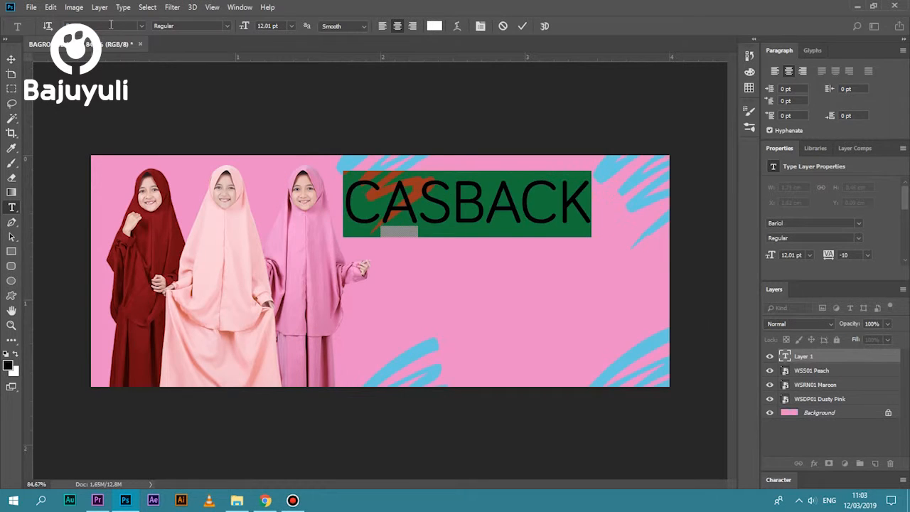
{"action": "left_click", "coordinate": [490, 204]}
{"action": "left_click_drag", "start_coordinate": [592, 199], "coordinate": [336, 199]}
{"action": "left_click", "coordinate": [291, 25]}
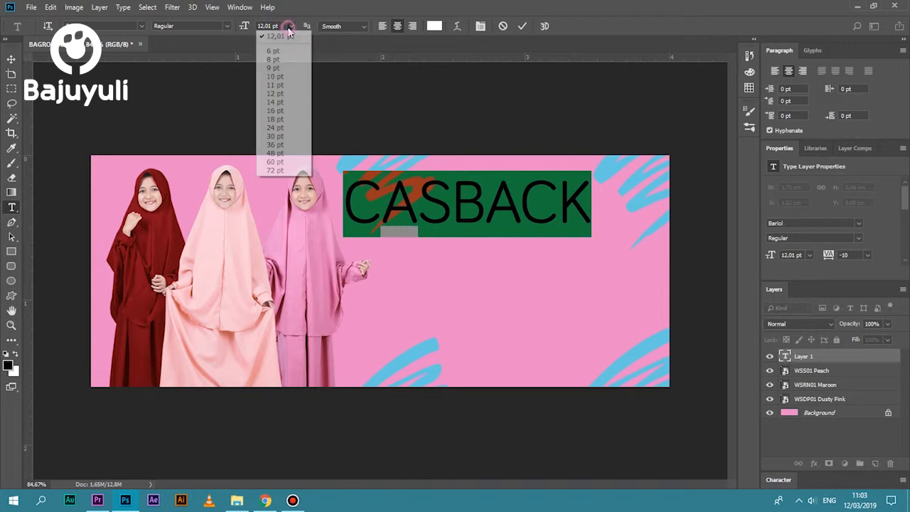
{"action": "left_click", "coordinate": [287, 52]}
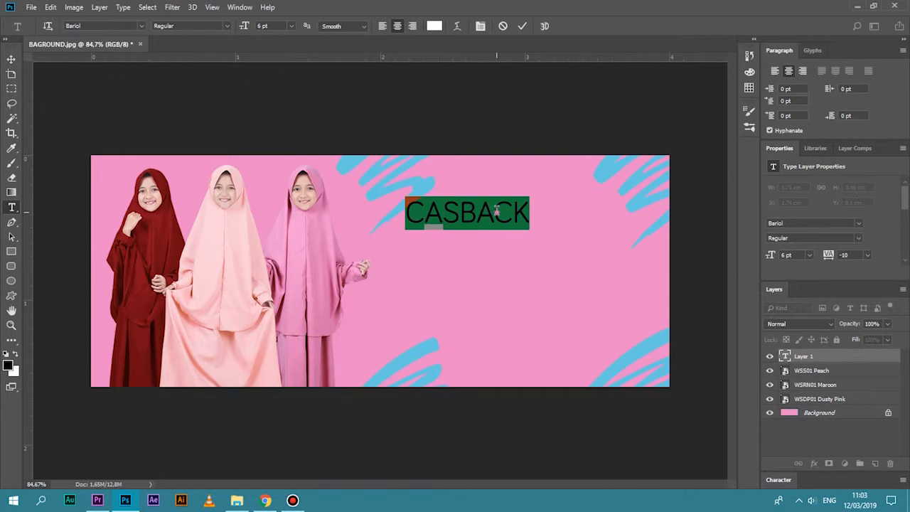
- Commit the CASBACK text and move it to the right, between the two upper blue scribbles
{"action": "left_click", "coordinate": [496, 210]}
{"action": "left_click", "coordinate": [810, 372]}
{"action": "key", "text": "v"}
{"action": "left_click_drag", "start_coordinate": [509, 220], "coordinate": [558, 221]}
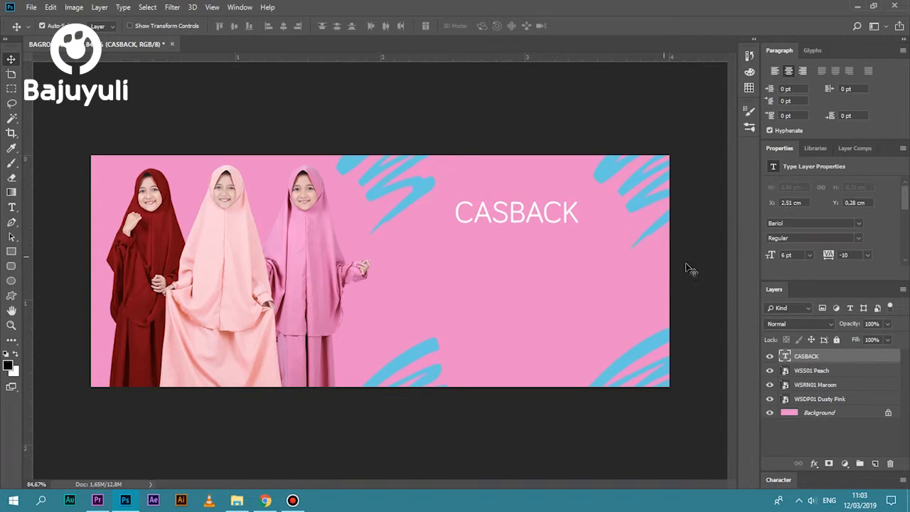
- Add the text "15%" below CASBACK and set its font to Fredoka One
{"action": "left_click", "coordinate": [11, 207]}
{"action": "left_click", "coordinate": [452, 264]}
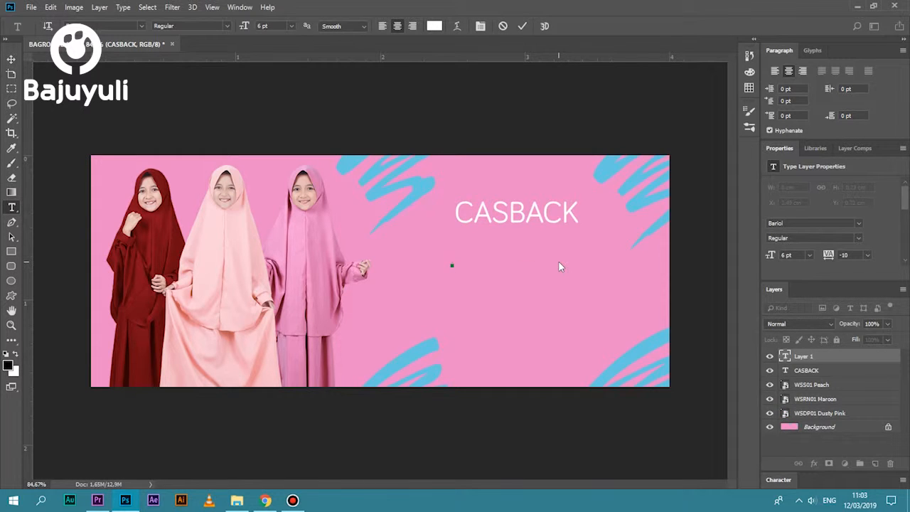
{"action": "type", "text": "15%"}
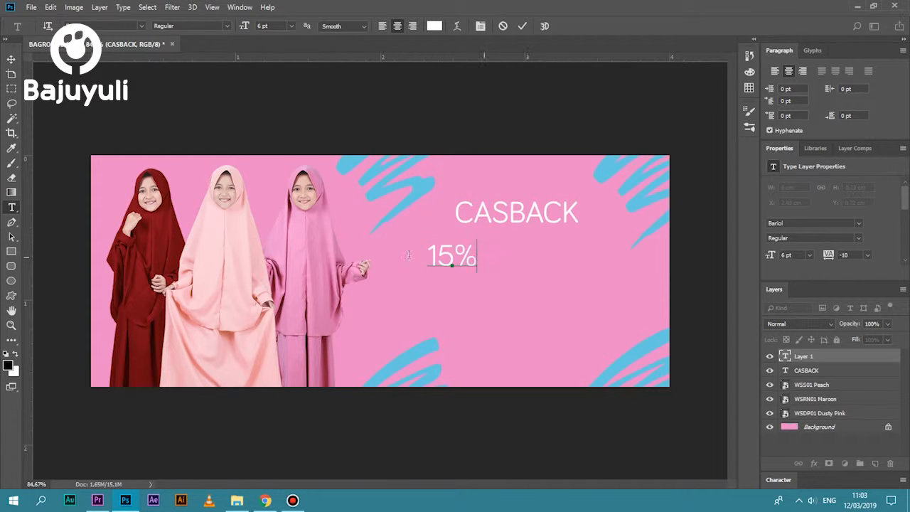
{"action": "key", "text": "ctrl+a"}
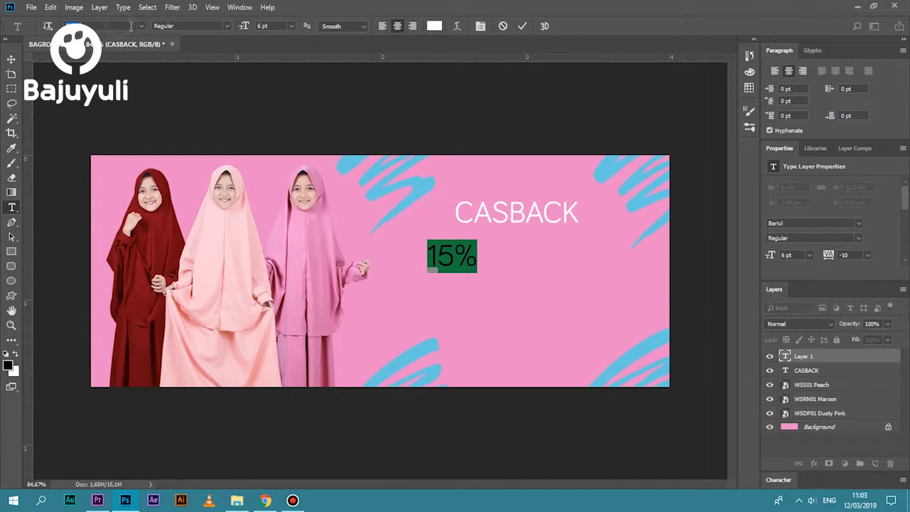
{"action": "left_click", "coordinate": [131, 26]}
{"action": "type", "text": "fre"}
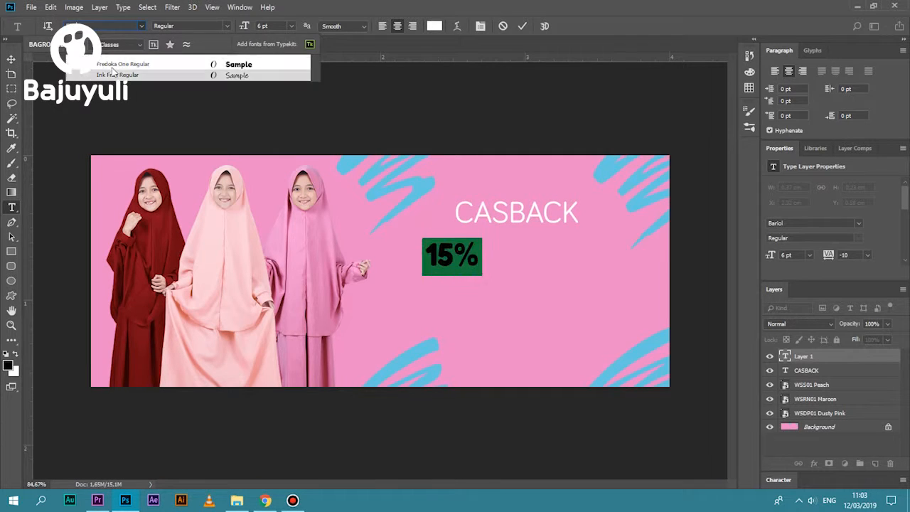
{"action": "left_click", "coordinate": [111, 65]}
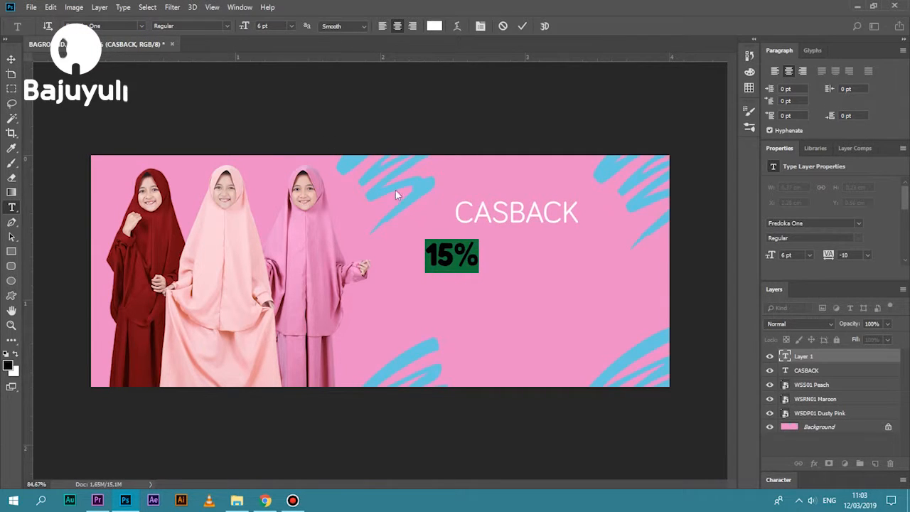
- Enlarge the 15% text to 16 pt and commit it
{"action": "left_click", "coordinate": [294, 26]}
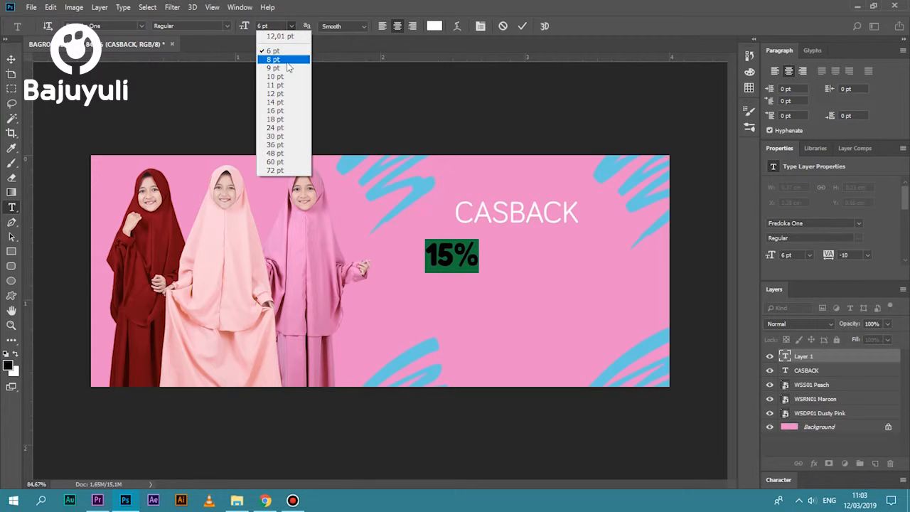
{"action": "left_click", "coordinate": [282, 74]}
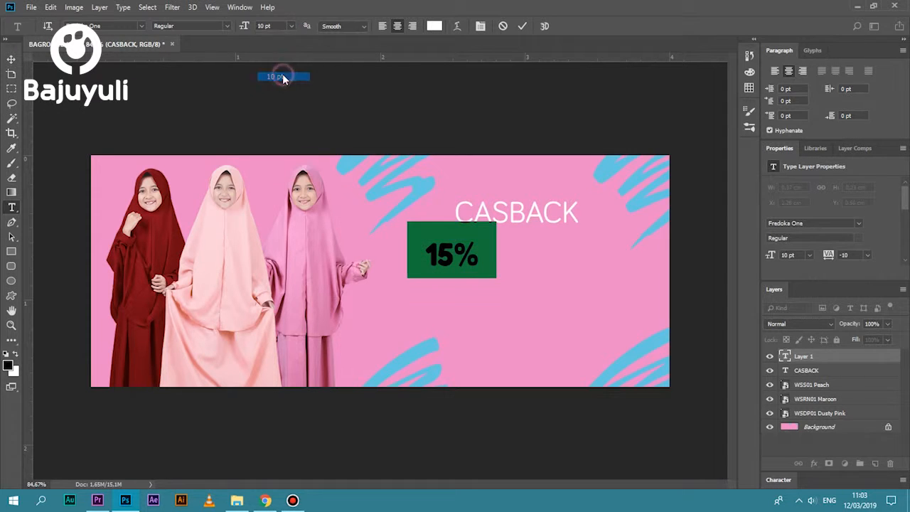
{"action": "left_click", "coordinate": [291, 26]}
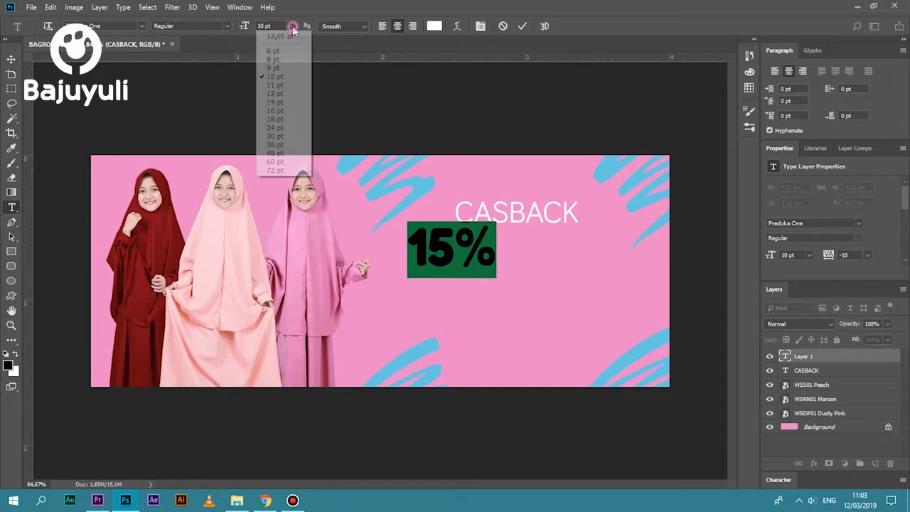
{"action": "left_click", "coordinate": [275, 111]}
{"action": "key", "text": "ctrl+Return"}
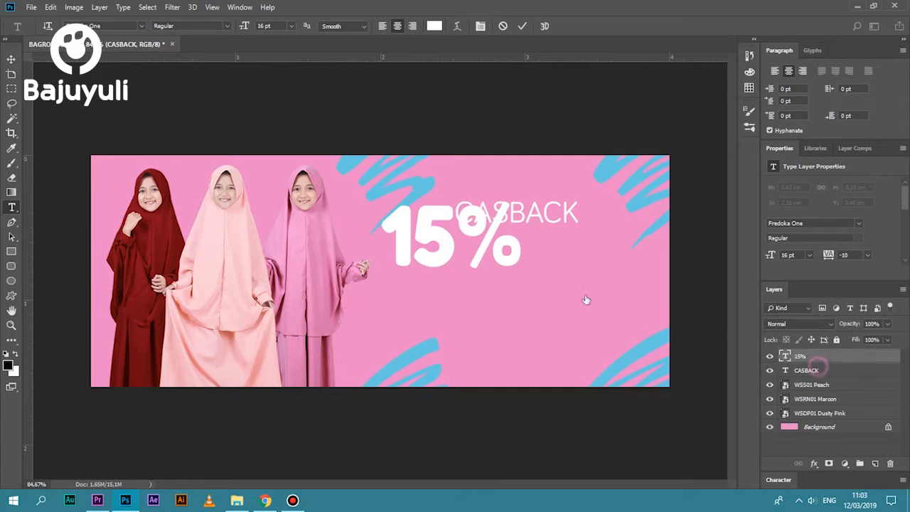
- Move the 15% text right and down so it sits directly beneath CASBACK
{"action": "key", "text": "v"}
{"action": "left_click_drag", "start_coordinate": [512, 260], "coordinate": [578, 283]}
{"action": "left_click", "coordinate": [605, 244]}
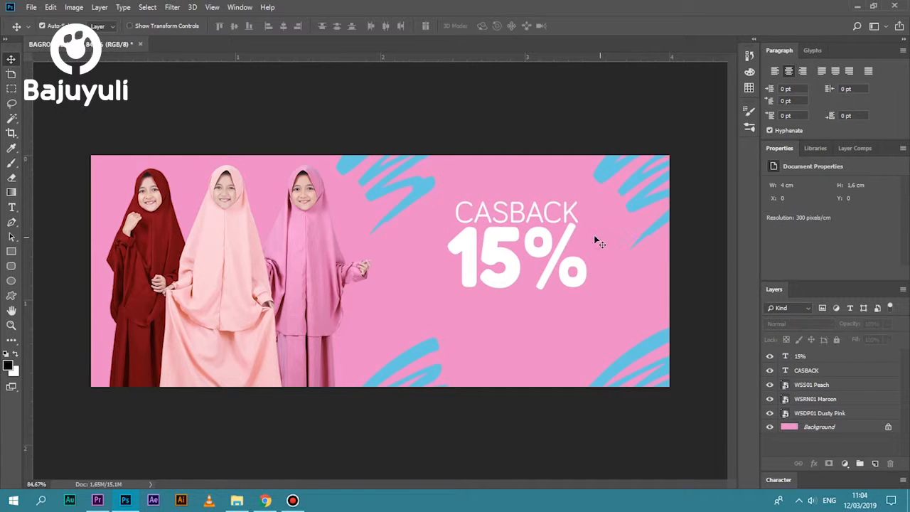
{"action": "key", "text": "ctrl+space"}
{"action": "left_click_drag", "start_coordinate": [596, 237], "coordinate": [541, 226]}
{"action": "left_click_drag", "start_coordinate": [414, 266], "coordinate": [470, 264]}
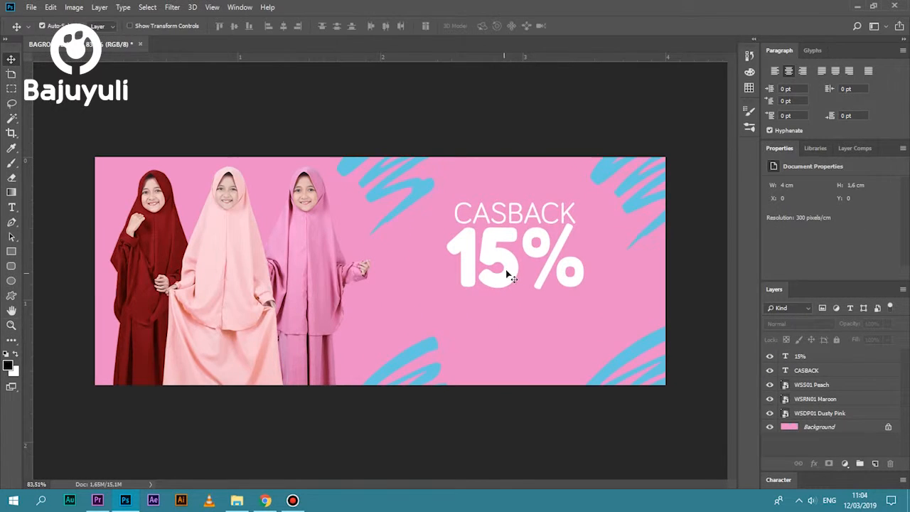
- Start a new text line beneath 15%, with the font set to Bariol and the size to 6 pt
{"action": "left_click", "coordinate": [509, 277]}
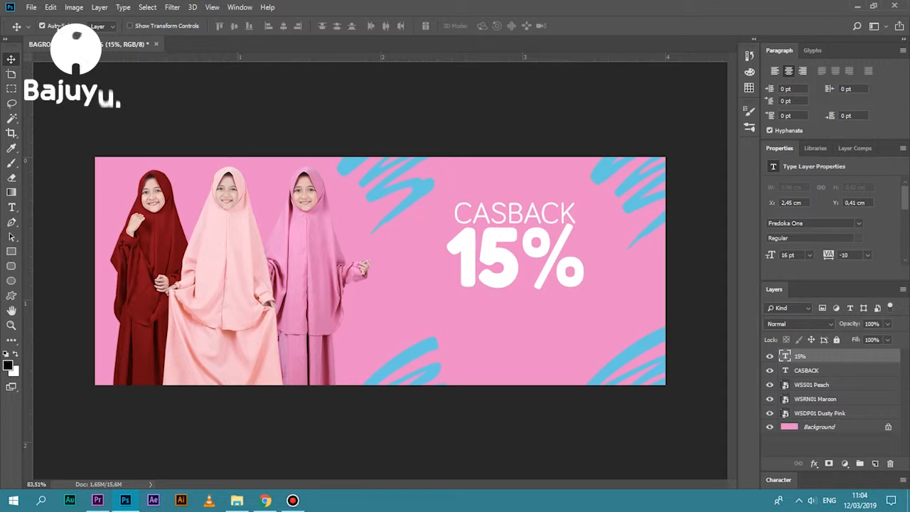
{"action": "key", "text": "t"}
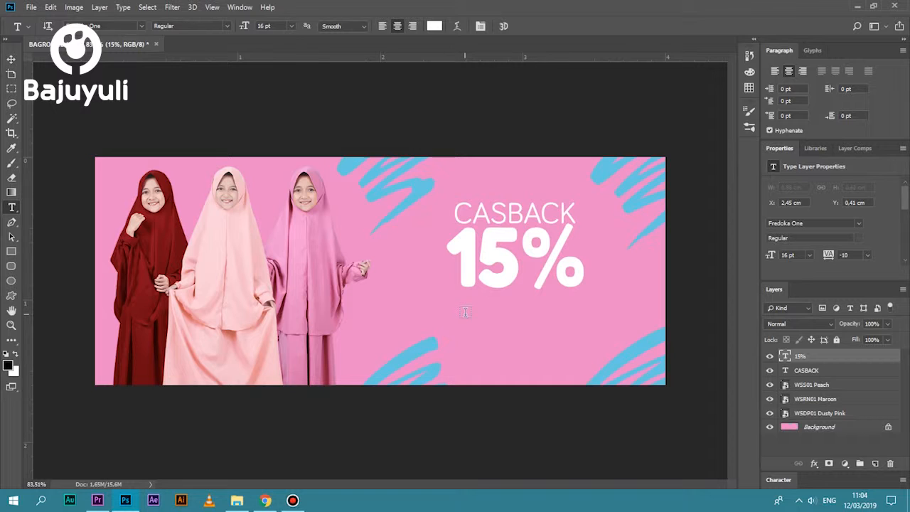
{"action": "left_click", "coordinate": [499, 317]}
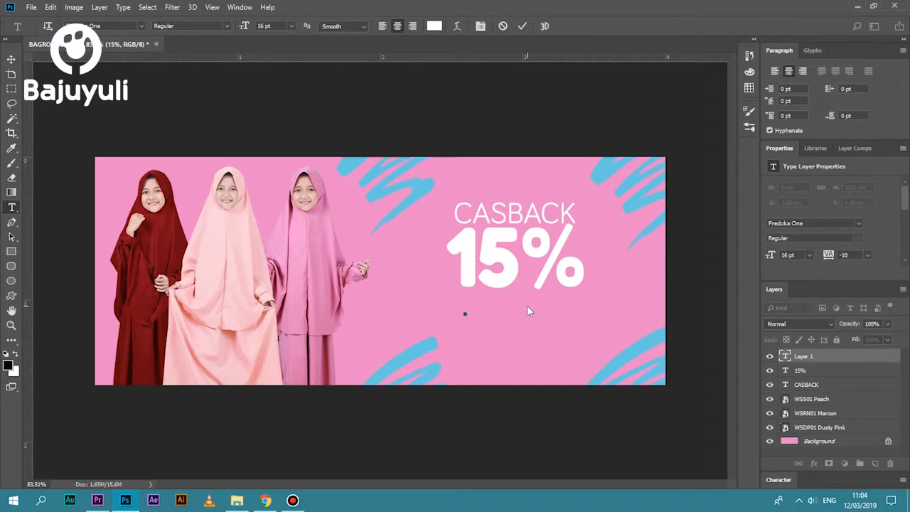
{"action": "type", "text": "$"}
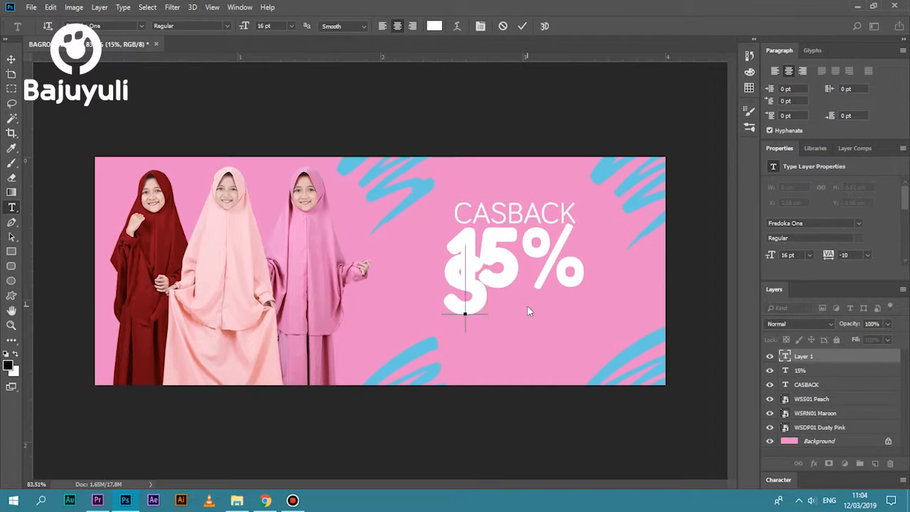
{"action": "key", "text": "BackSpace"}
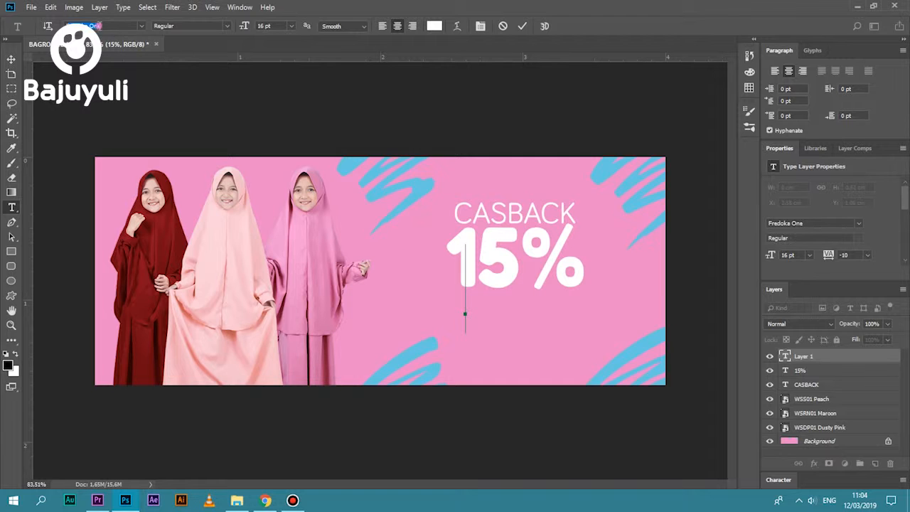
{"action": "type", "text": "bar"}
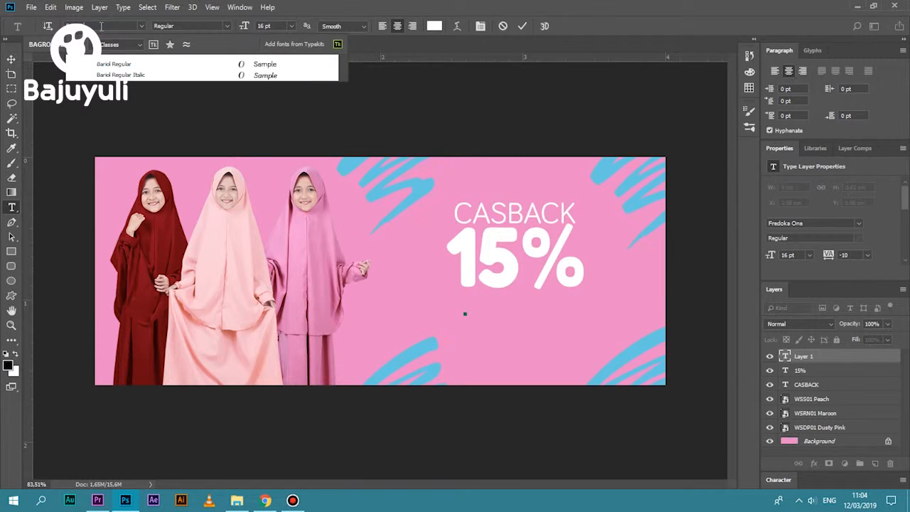
{"action": "key", "text": "Return"}
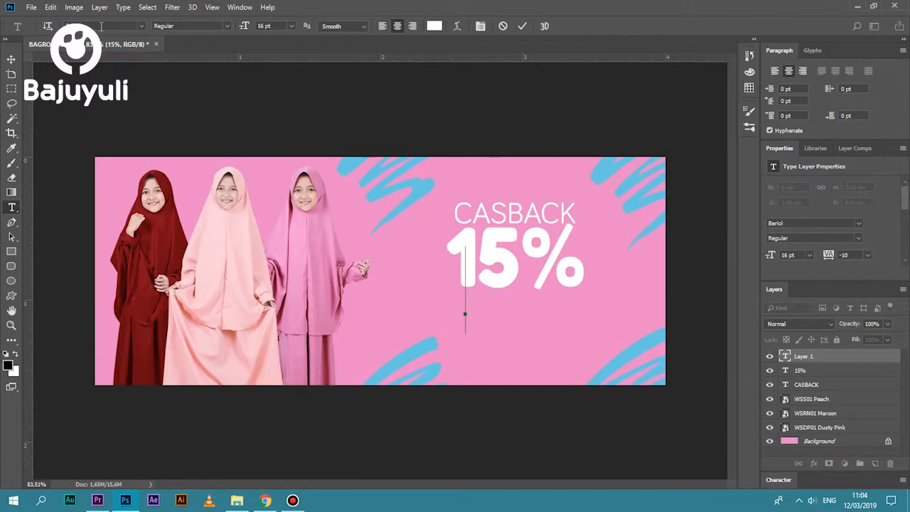
{"action": "left_click", "coordinate": [287, 26]}
{"action": "left_click", "coordinate": [283, 56]}
- Enter "SEMUA PRODUK" as the new line, commit it and move it right so it is roughly centred beneath 15%
{"action": "type", "text": "SEMUA P"}
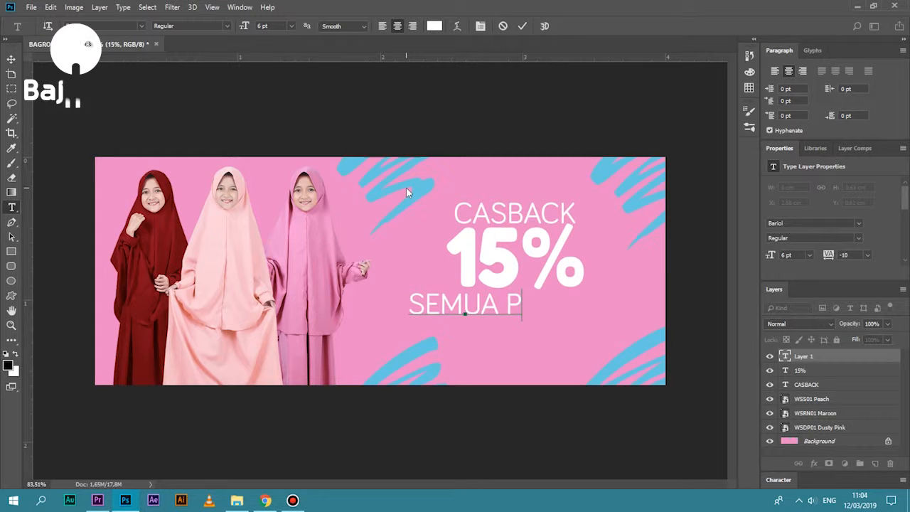
{"action": "type", "text": "RODUK"}
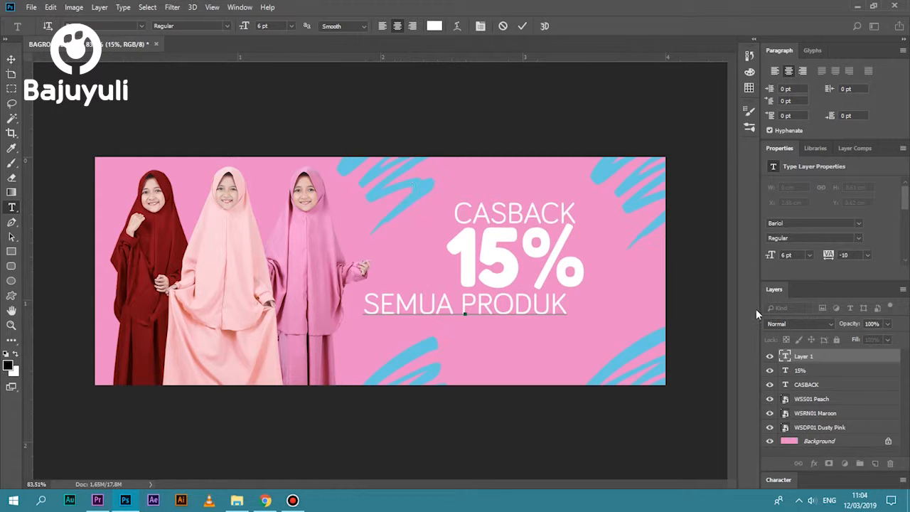
{"action": "left_click", "coordinate": [831, 370]}
{"action": "key", "text": "v"}
{"action": "left_click_drag", "start_coordinate": [525, 310], "coordinate": [581, 313]}
- Reduce the SEMUA PRODUK text to 4,01 pt and move it slightly up, closer to 15%
{"action": "double_click", "coordinate": [784, 356]}
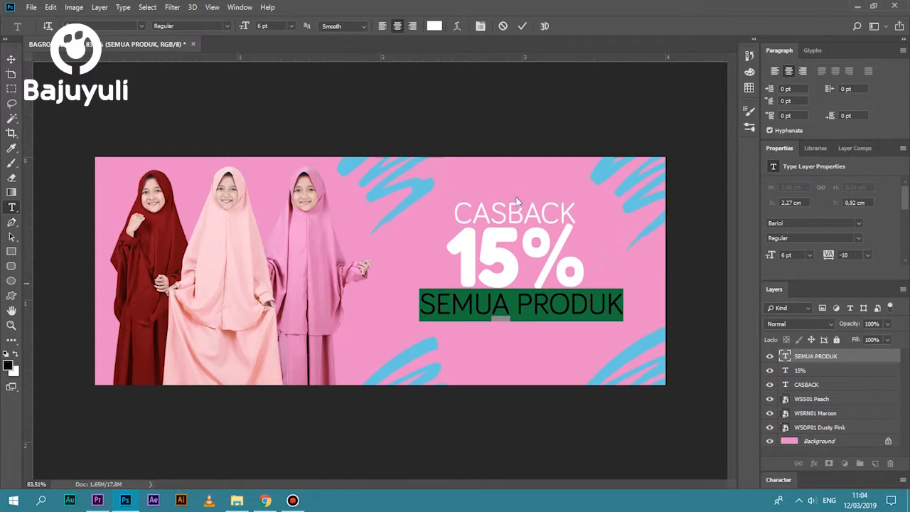
{"action": "left_click_drag", "start_coordinate": [243, 27], "coordinate": [239, 31]}
{"action": "key", "text": "ctrl+Return"}
{"action": "key", "text": "v"}
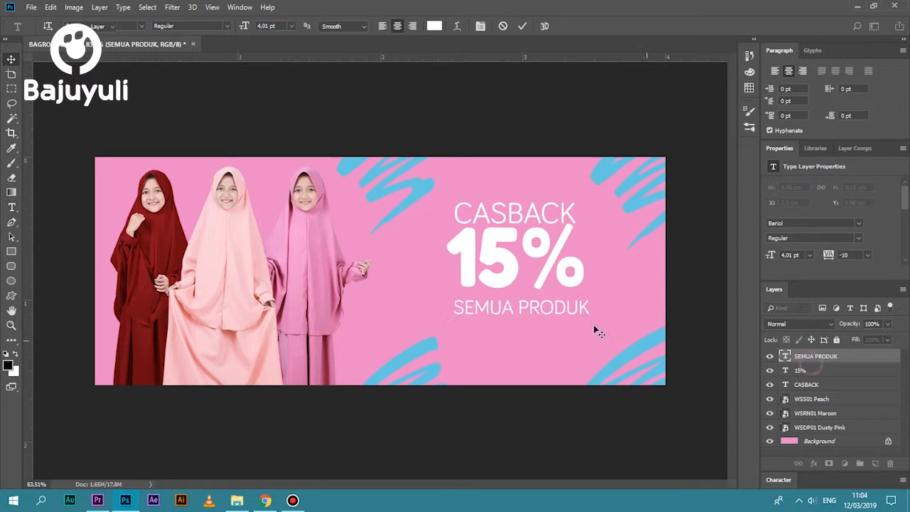
{"action": "left_click_drag", "start_coordinate": [577, 313], "coordinate": [575, 306]}
- Nudge the CASBACK text up slightly to widen the gap above 15%
{"action": "key", "text": "z"}
{"action": "left_click_drag", "start_coordinate": [565, 227], "coordinate": [586, 289]}
{"action": "key", "text": "v"}
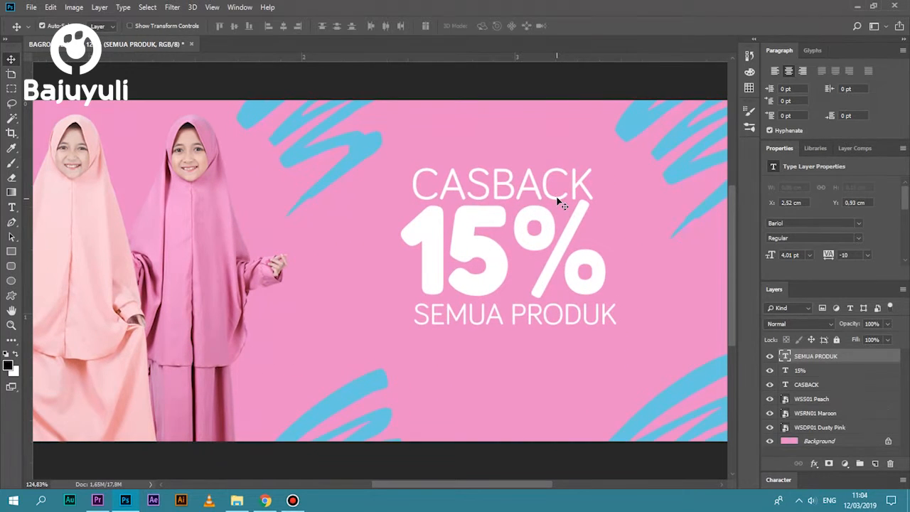
{"action": "left_click", "coordinate": [557, 197]}
{"action": "key", "text": "Up"}
{"action": "key", "text": "Up"}
{"action": "key", "text": "Up"}
{"action": "key", "text": "Up"}
{"action": "key", "text": "Up"}
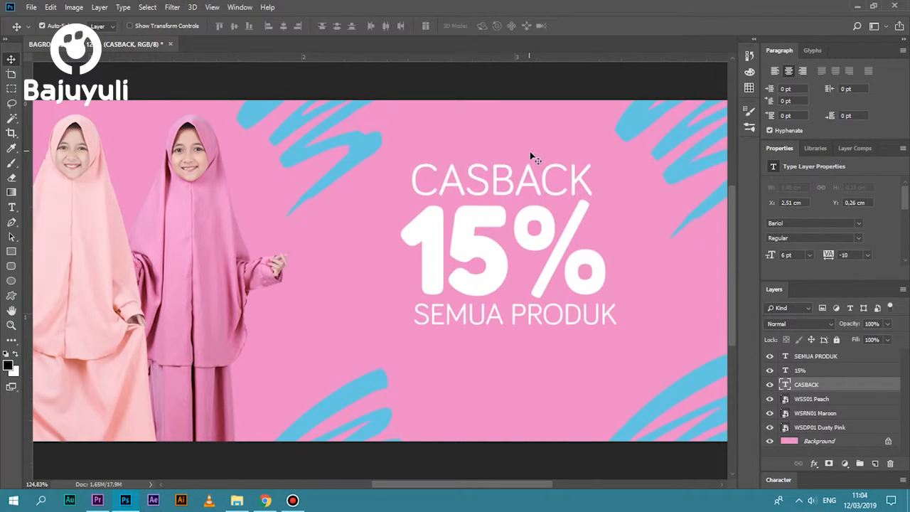
- Select the three text layers, shift them slightly down and scale them proportionally to 133,58%
{"action": "left_click", "coordinate": [538, 250]}
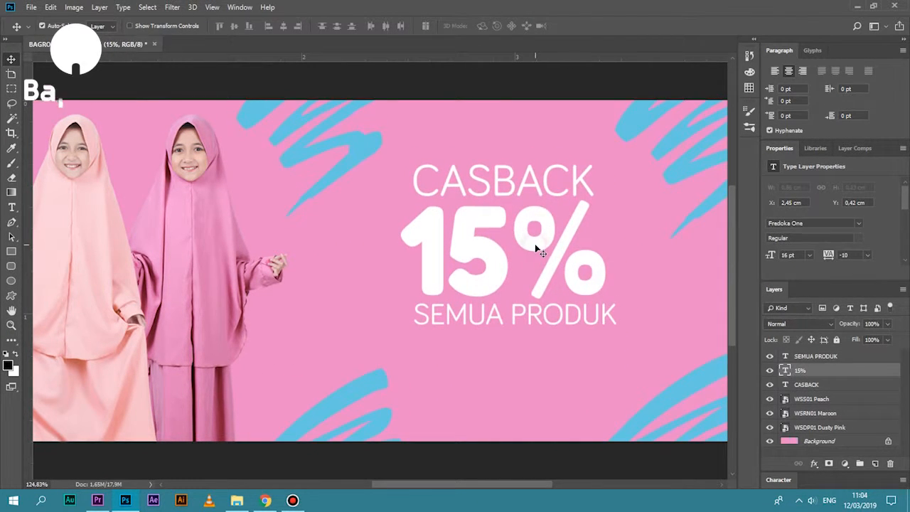
{"action": "left_click", "coordinate": [805, 355]}
{"action": "key", "text": "ctrl+space"}
{"action": "left_click_drag", "start_coordinate": [586, 291], "coordinate": [569, 324]}
{"action": "left_click_drag", "start_coordinate": [434, 206], "coordinate": [588, 315]}
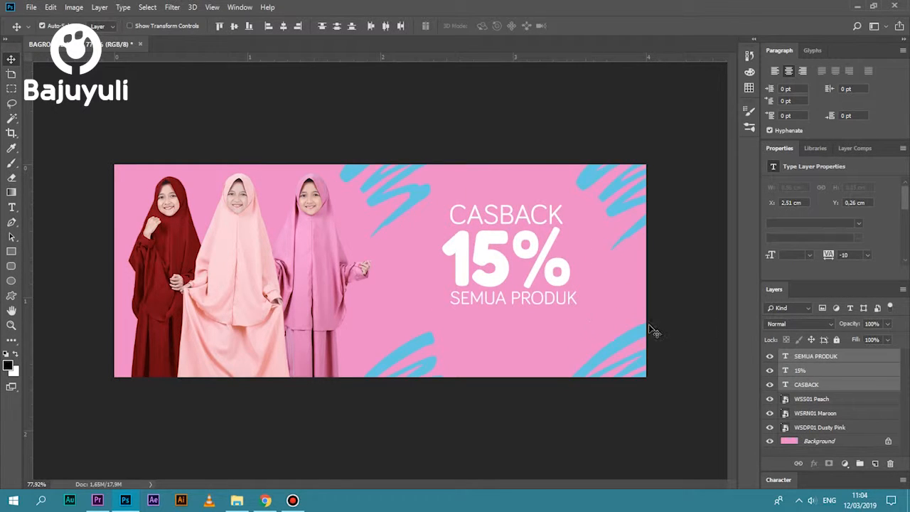
{"action": "key", "text": "ctrl+t"}
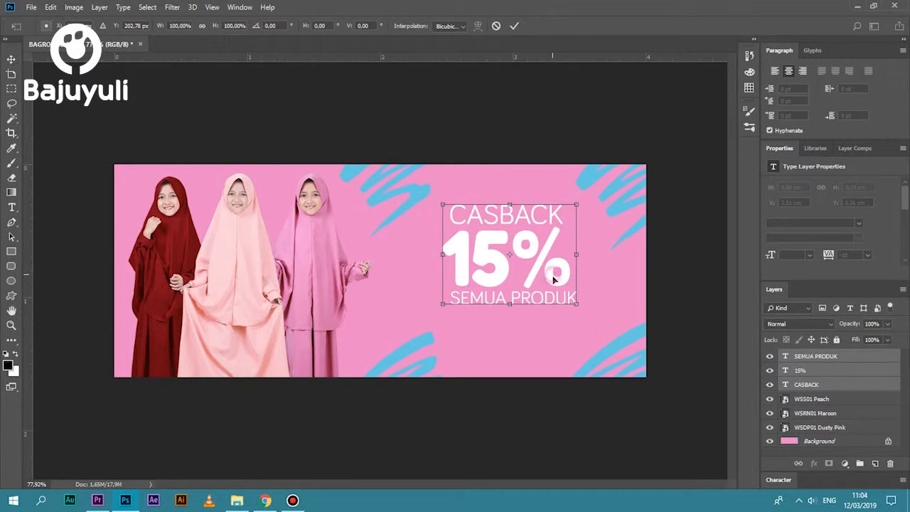
{"action": "left_click_drag", "start_coordinate": [552, 276], "coordinate": [554, 287]}
{"action": "left_click_drag", "start_coordinate": [578, 215], "coordinate": [601, 195]}
{"action": "key", "text": "Return"}
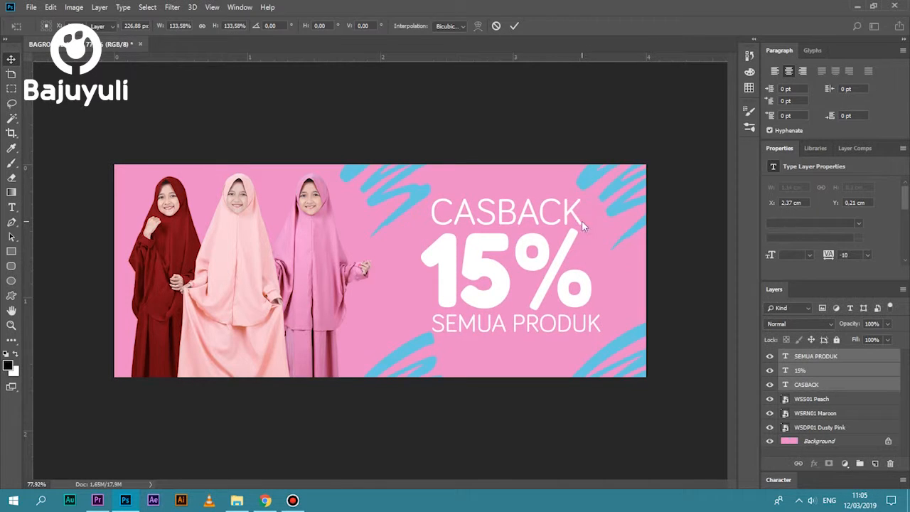
- Nudge the three text layers up slightly together with Free Transform and commit the change
{"action": "key", "text": "z"}
{"action": "left_click_drag", "start_coordinate": [497, 219], "coordinate": [478, 302]}
{"action": "key", "text": "ctrl+t"}
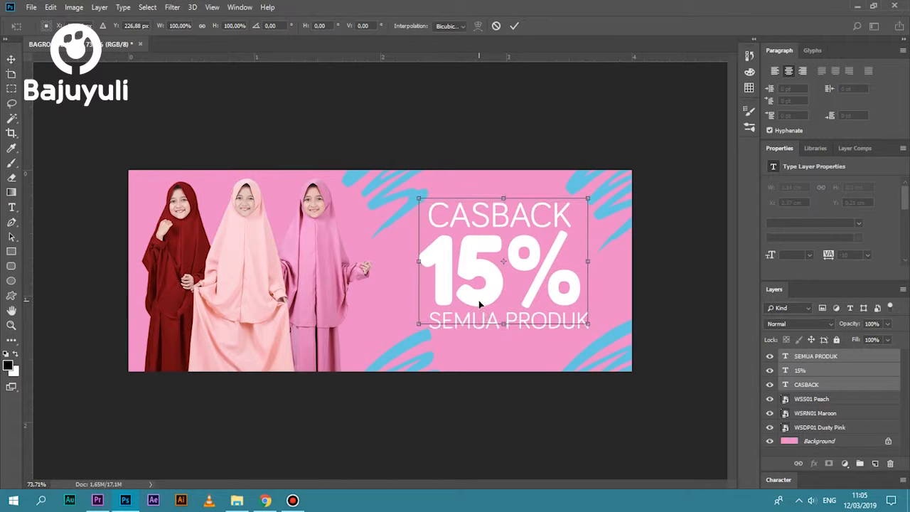
{"action": "key", "text": "shift+Up"}
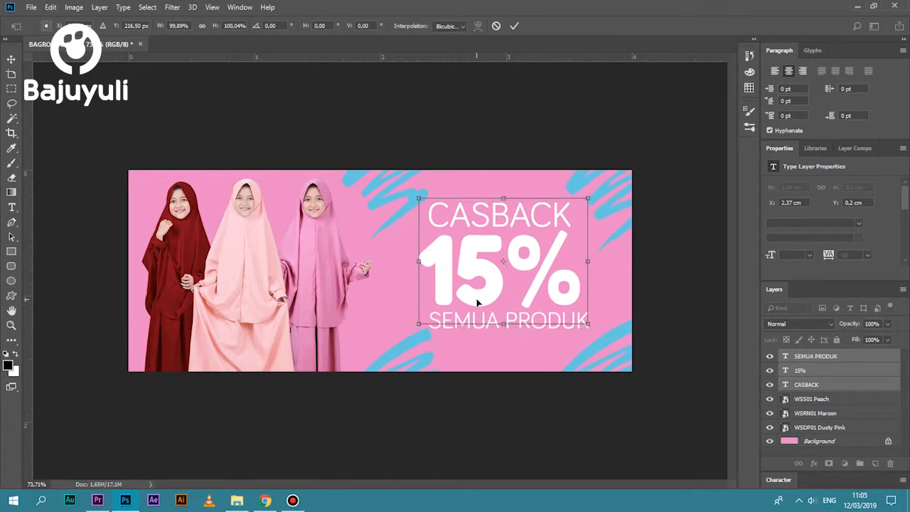
{"action": "key", "text": "Down"}
{"action": "key", "text": "Down"}
{"action": "key", "text": "Down"}
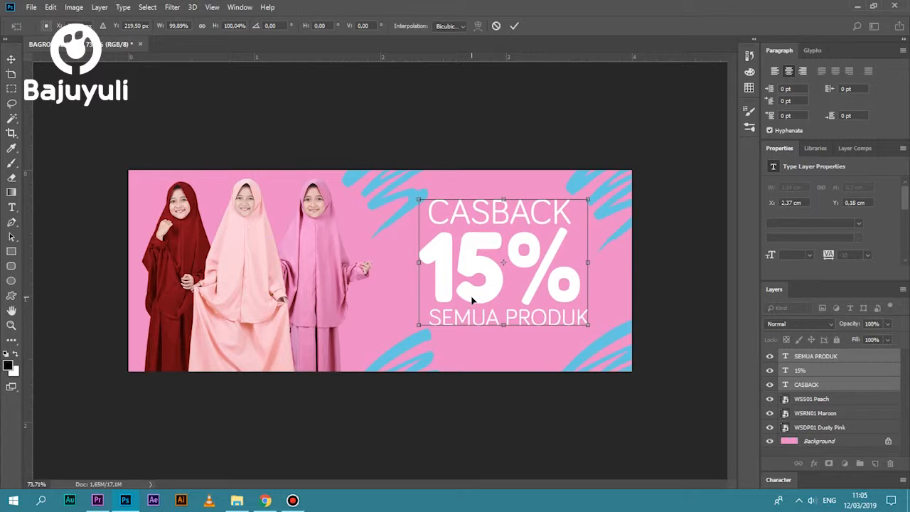
{"action": "key", "text": "Return"}
- Review the whole banner, select only the SEMUA PRODUK layer and toggle its visibility off and on
{"action": "key", "text": "z"}
{"action": "left_click_drag", "start_coordinate": [512, 278], "coordinate": [431, 312]}
{"action": "left_click_drag", "start_coordinate": [447, 342], "coordinate": [534, 268]}
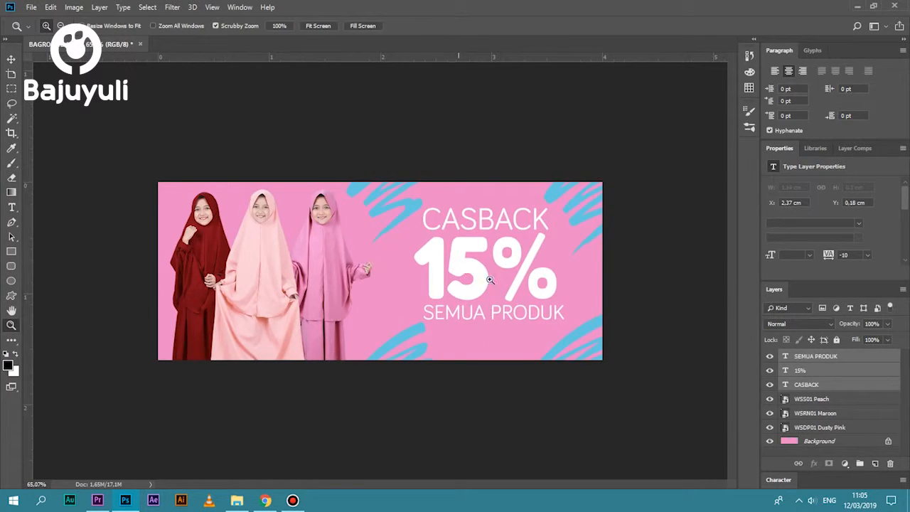
{"action": "left_click_drag", "start_coordinate": [505, 237], "coordinate": [534, 191]}
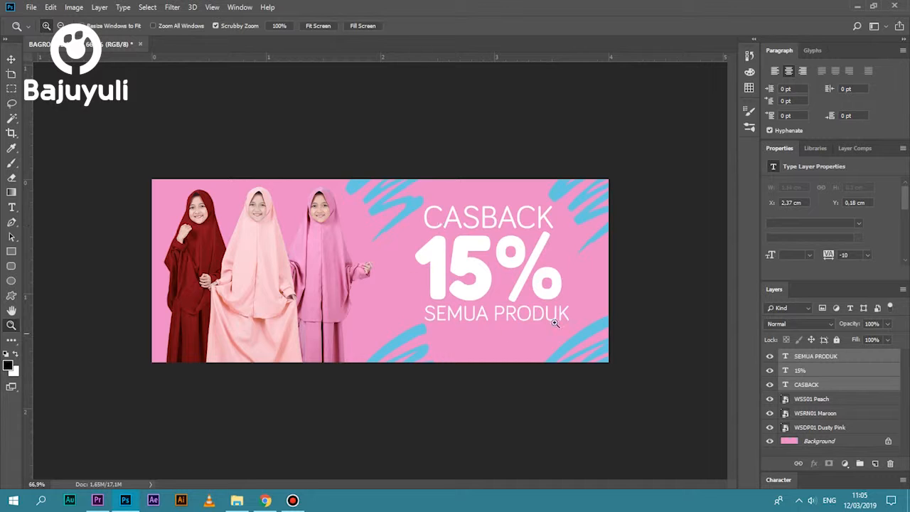
{"action": "left_click", "coordinate": [825, 358]}
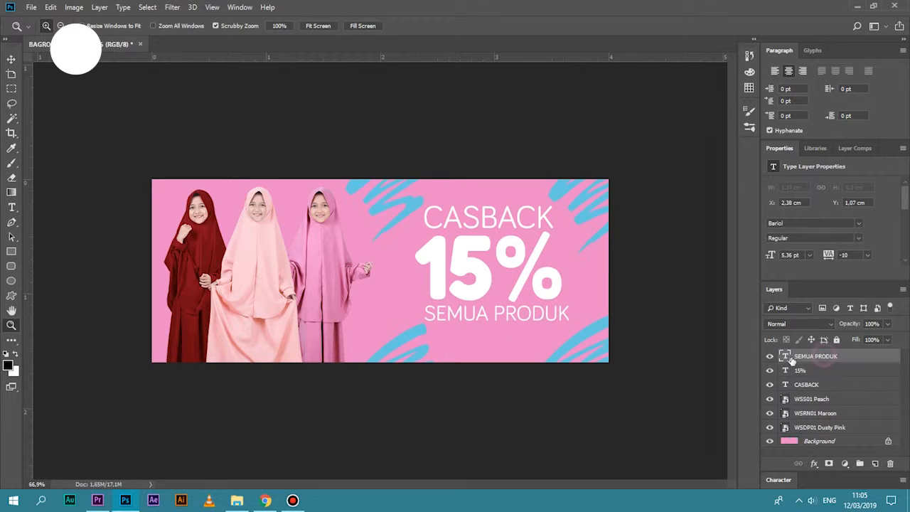
{"action": "left_click", "coordinate": [772, 358]}
{"action": "left_click", "coordinate": [773, 357]}
{"action": "left_click_drag", "start_coordinate": [474, 294], "coordinate": [498, 342]}
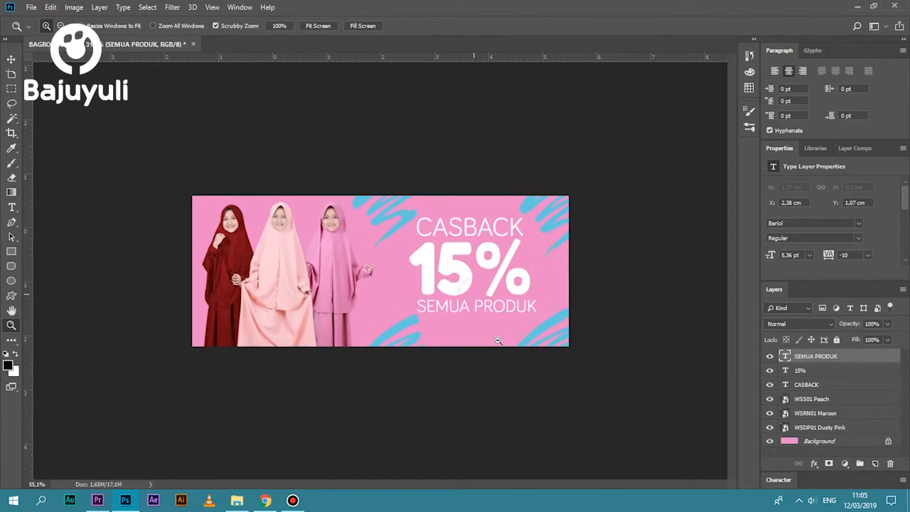
- Draw a white-filled rounded rectangle about 262 × 61 px below the SEMUA PRODUK text
{"action": "left_click", "coordinate": [10, 268]}
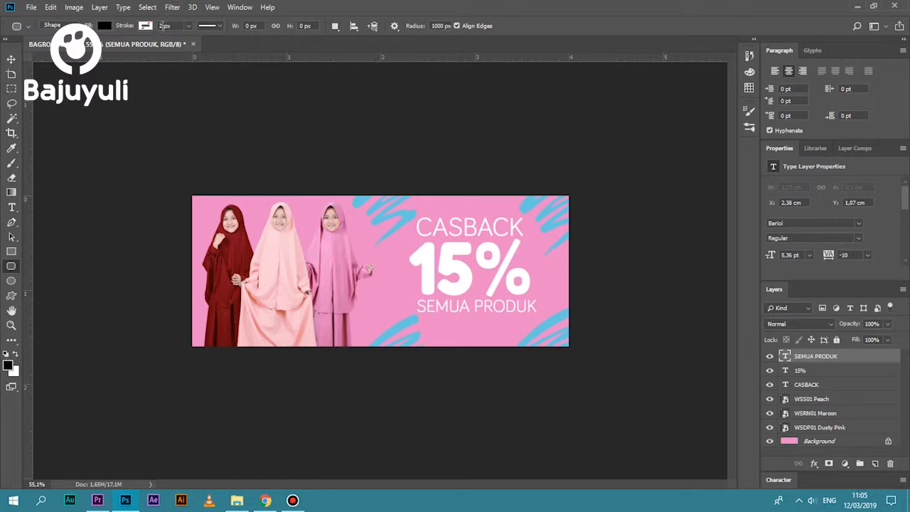
{"action": "left_click", "coordinate": [104, 26]}
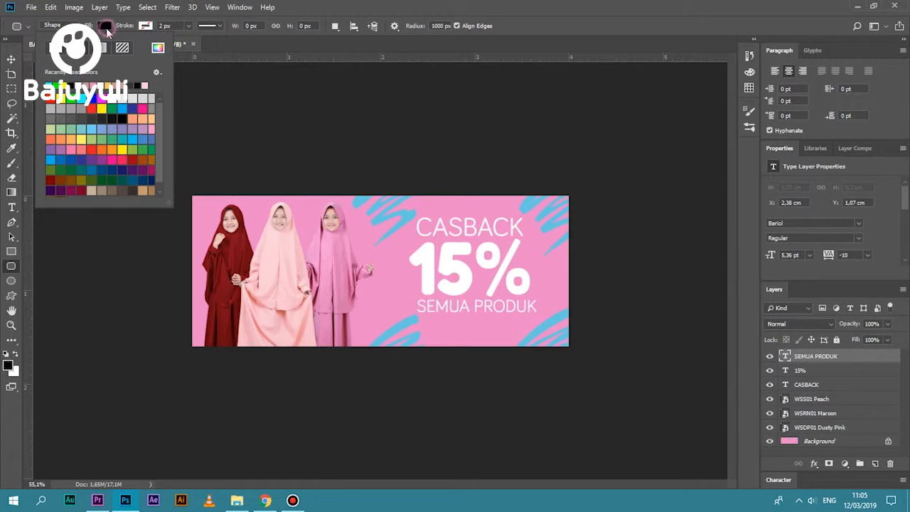
{"action": "left_click", "coordinate": [80, 84]}
{"action": "left_click", "coordinate": [261, 53]}
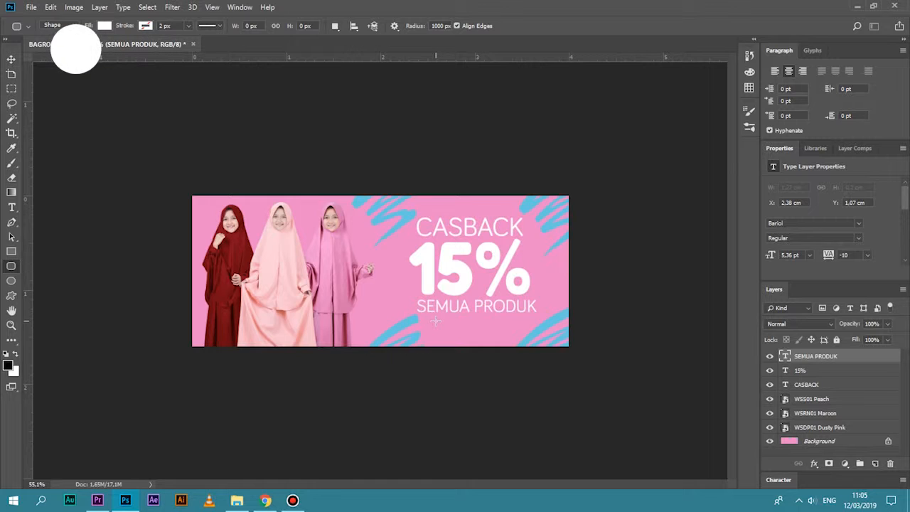
{"action": "left_click_drag", "start_coordinate": [437, 322], "coordinate": [517, 340]}
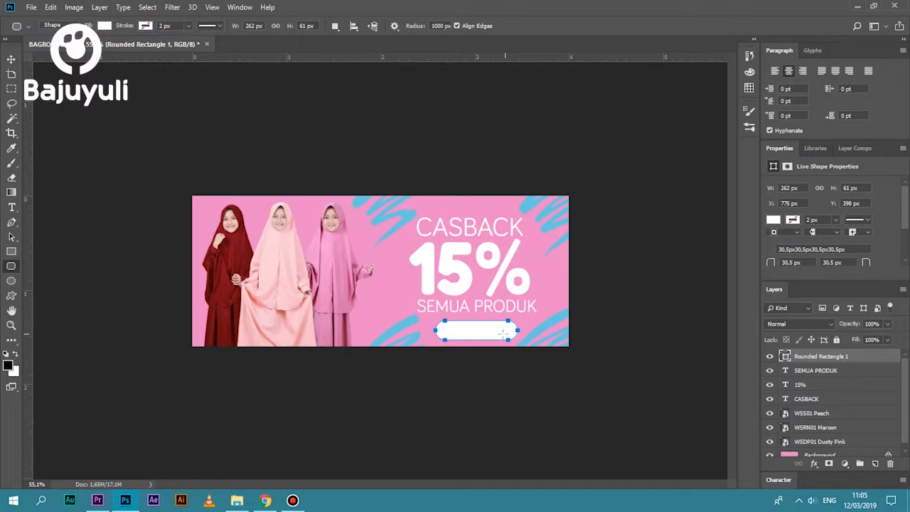
- Shift the white rounded rectangle slightly left and nudge it up closer beneath SEMUA PRODUK
{"action": "key", "text": "v"}
{"action": "left_click_drag", "start_coordinate": [502, 340], "coordinate": [497, 336]}
{"action": "left_click", "coordinate": [555, 340]}
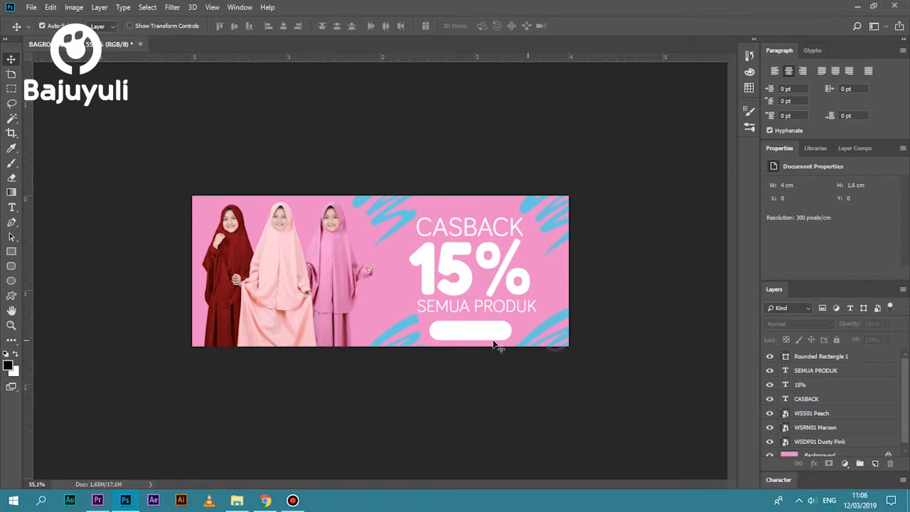
{"action": "left_click", "coordinate": [490, 332]}
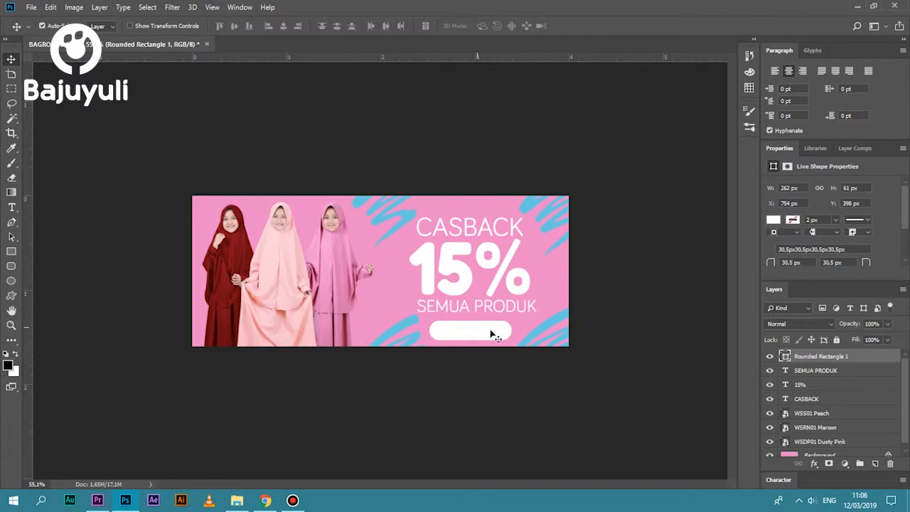
{"action": "key", "text": "Up"}
{"action": "key", "text": "Up"}
{"action": "key", "text": "Up"}
{"action": "key", "text": "Up"}
{"action": "key", "text": "Up"}
{"action": "key", "text": "Up"}
{"action": "key", "text": "Up"}
{"action": "key", "text": "Up"}
{"action": "key", "text": "Up"}
{"action": "key", "text": "Up"}
{"action": "key", "text": "Up"}
{"action": "key", "text": "Right"}
{"action": "key", "text": "Right"}
- Select the CASBACK, 15% and SEMUA PRODUK texts and nudge them slightly up together
{"action": "left_click_drag", "start_coordinate": [403, 219], "coordinate": [483, 307]}
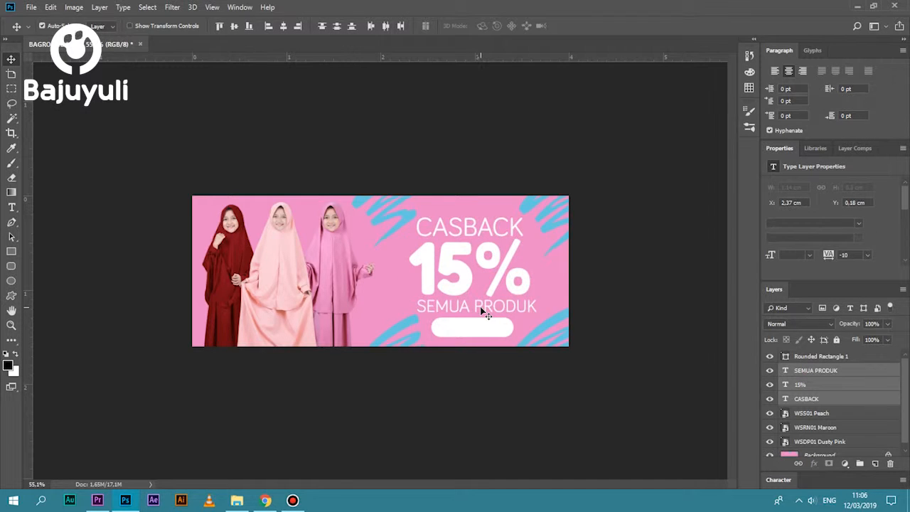
{"action": "key", "text": "Up"}
{"action": "key", "text": "Up"}
{"action": "key", "text": "Up"}
{"action": "key", "text": "Up"}
{"action": "key", "text": "Up"}
{"action": "key", "text": "Up"}
{"action": "key", "text": "Up"}
{"action": "key", "text": "Up"}
{"action": "key", "text": "Right"}
{"action": "key", "text": "Right"}
{"action": "key", "text": "Right"}
{"action": "key", "text": "Right"}
{"action": "key", "text": "Right"}
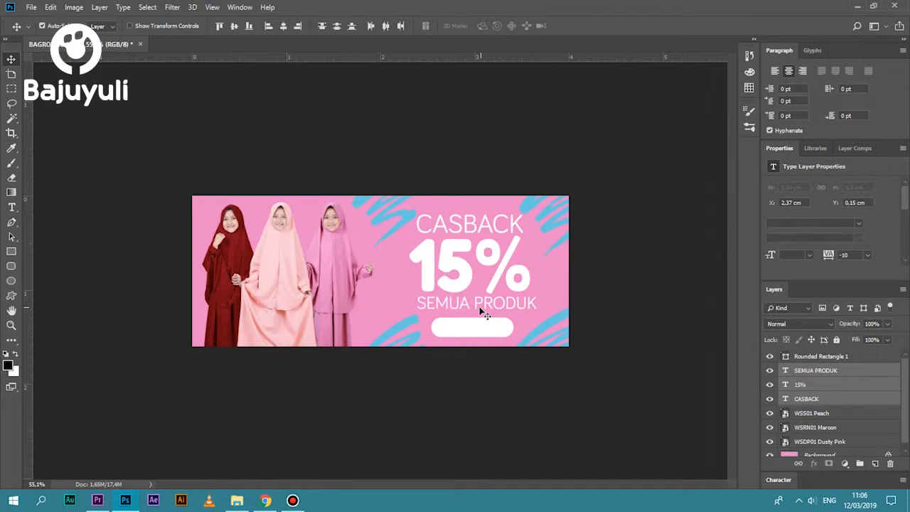
{"action": "key", "text": "Left"}
{"action": "key", "text": "Left"}
{"action": "key", "text": "Left"}
{"action": "key", "text": "Left"}
{"action": "key", "text": "Left"}
{"action": "key", "text": "Down"}
{"action": "key", "text": "Down"}
{"action": "key", "text": "Down"}
{"action": "key", "text": "Down"}
{"action": "key", "text": "Down"}
- Nudge the white rounded rectangle up to narrow its gap to the SEMUA PRODUK text
{"action": "left_click", "coordinate": [478, 328]}
{"action": "key", "text": "Up"}
{"action": "key", "text": "Up"}
{"action": "key", "text": "Up"}
{"action": "key", "text": "Up"}
{"action": "key", "text": "Up"}
{"action": "key", "text": "Up"}
{"action": "key", "text": "Up"}
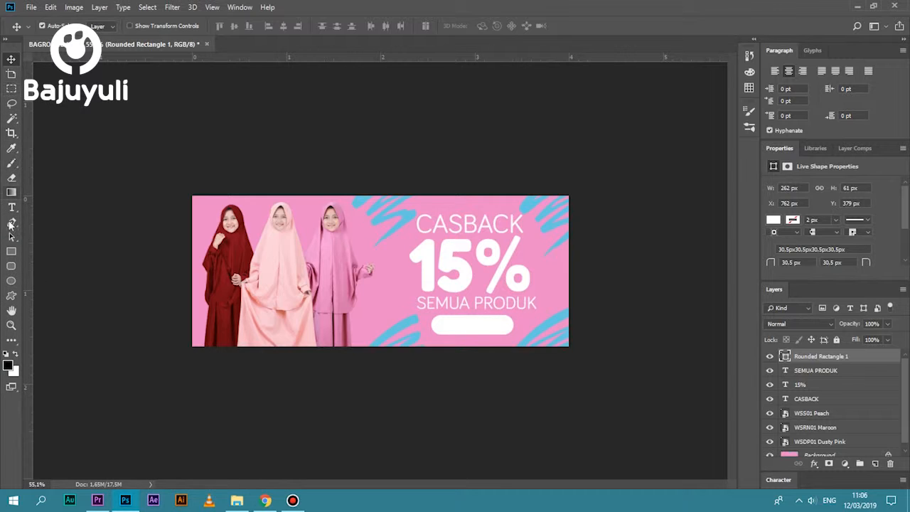
- Add a new text line reading SHOP NOW beside the white rounded rectangle
{"action": "left_click", "coordinate": [12, 207]}
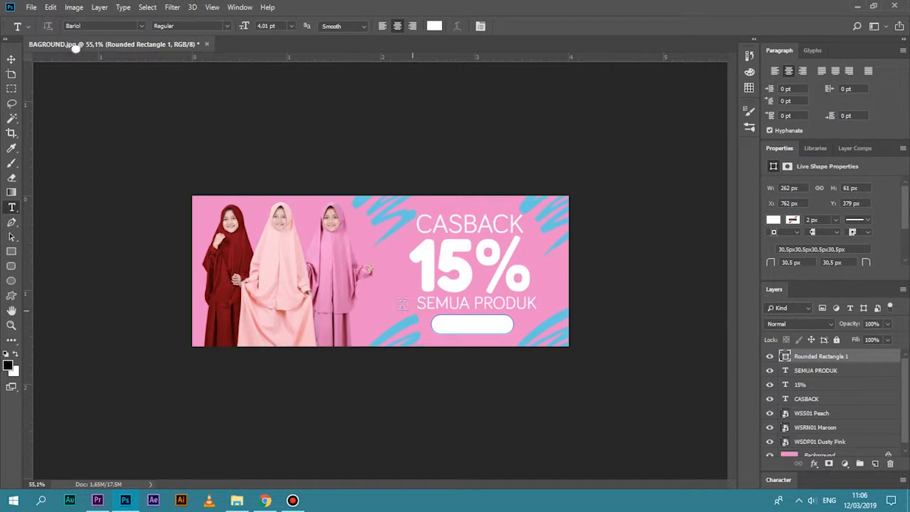
{"action": "left_click", "coordinate": [524, 324]}
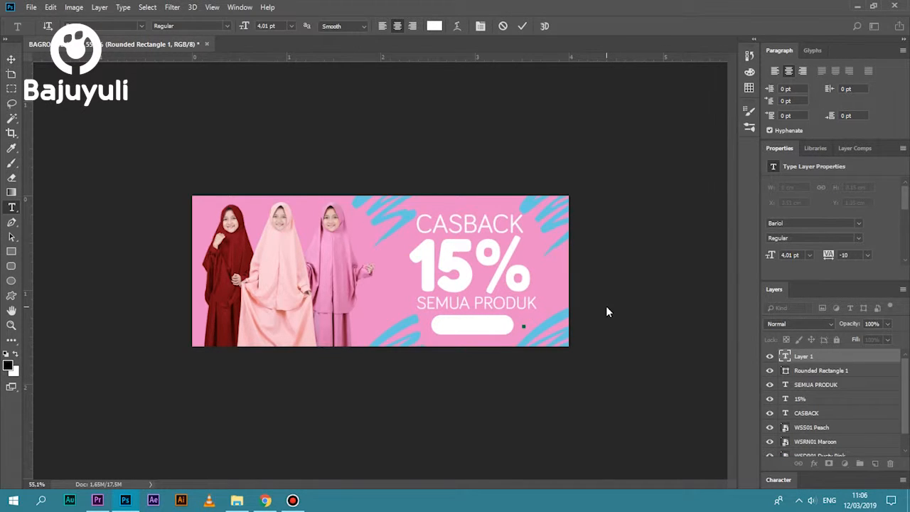
{"action": "type", "text": "SHOP NOW"}
- Recolor the whole SHOP NOW text to near-black with 12% brightness and commit the text edit
{"action": "key", "text": "ctrl"}
{"action": "key", "text": "ctrl+a"}
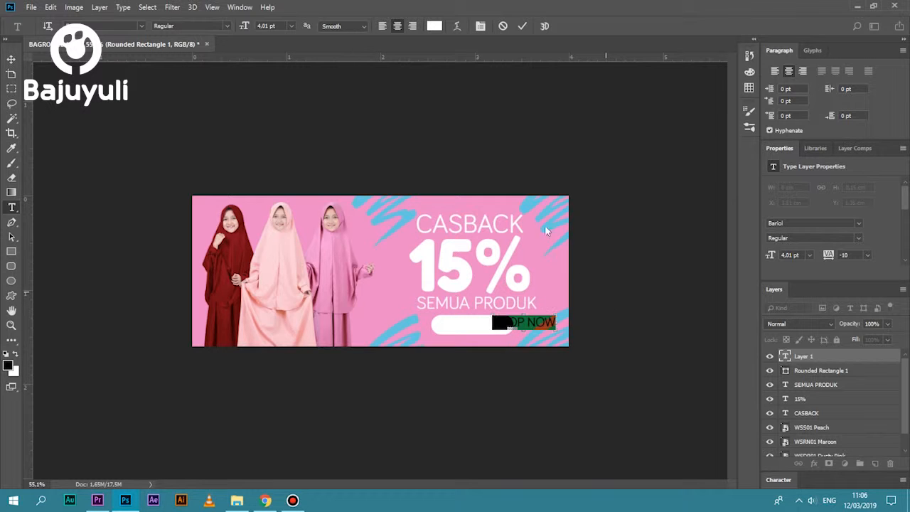
{"action": "left_click", "coordinate": [434, 25]}
{"action": "left_click_drag", "start_coordinate": [497, 275], "coordinate": [569, 332]}
{"action": "left_click_drag", "start_coordinate": [553, 439], "coordinate": [530, 473]}
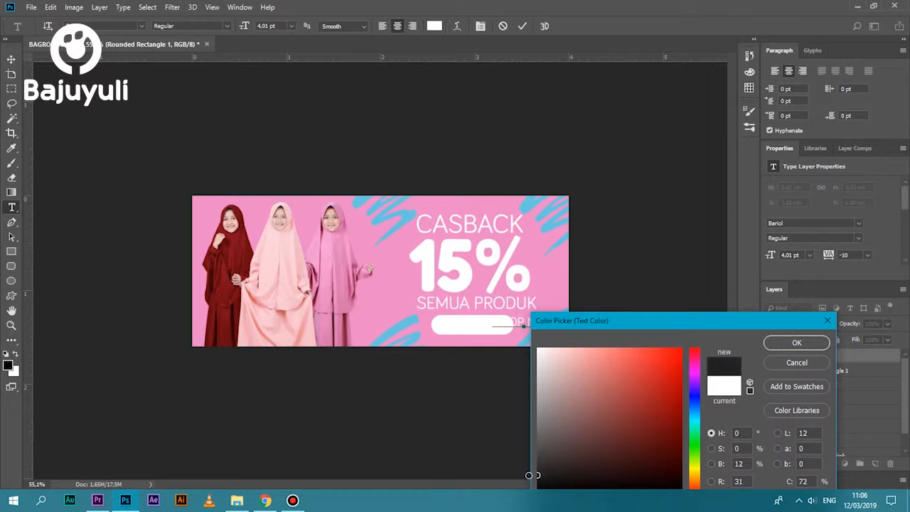
{"action": "left_click", "coordinate": [795, 343]}
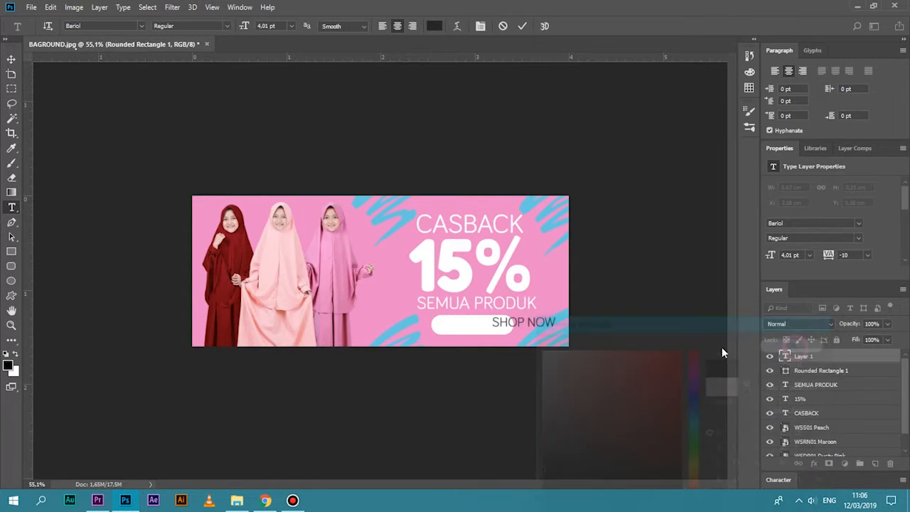
{"action": "left_click", "coordinate": [555, 327]}
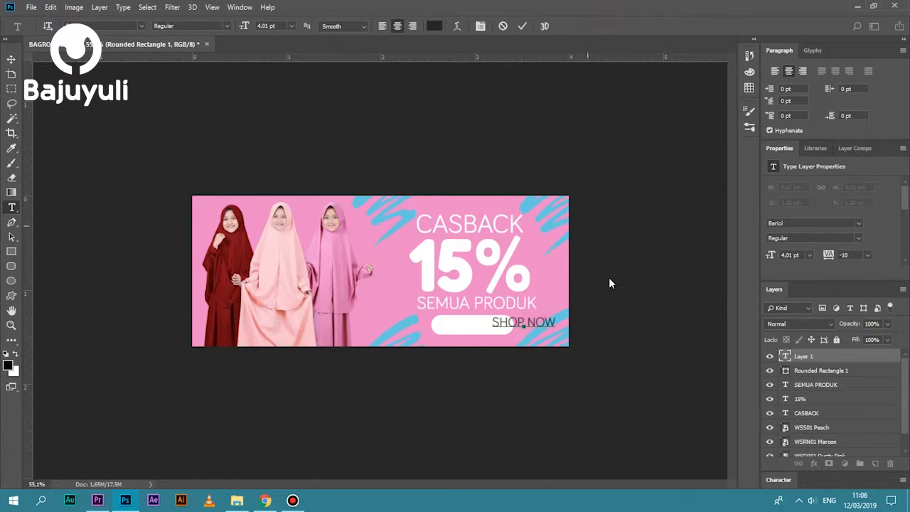
{"action": "left_click", "coordinate": [808, 355]}
{"action": "key", "text": "v"}
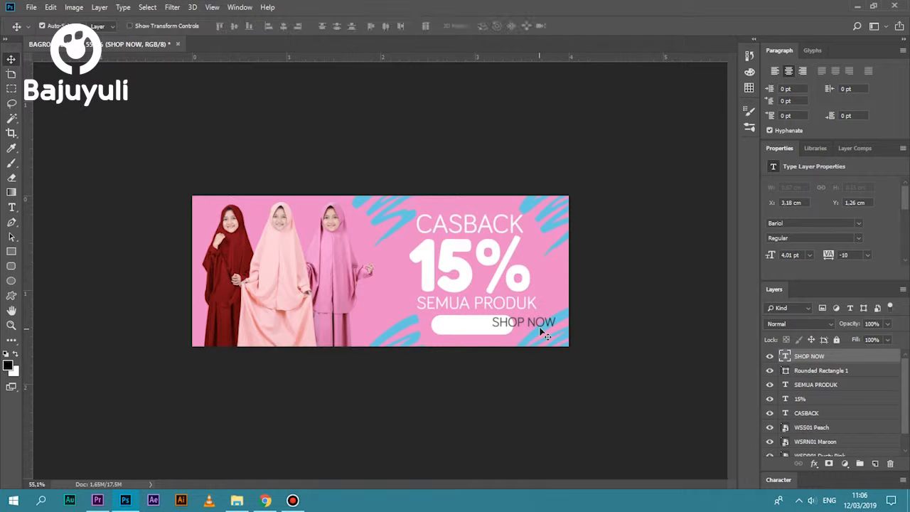
- Move the SHOP NOW text onto the white rounded rectangle and nudge it towards the center
{"action": "left_click_drag", "start_coordinate": [545, 327], "coordinate": [534, 354]}
{"action": "key", "text": "z"}
{"action": "key", "text": "v"}
{"action": "key", "text": "Left"}
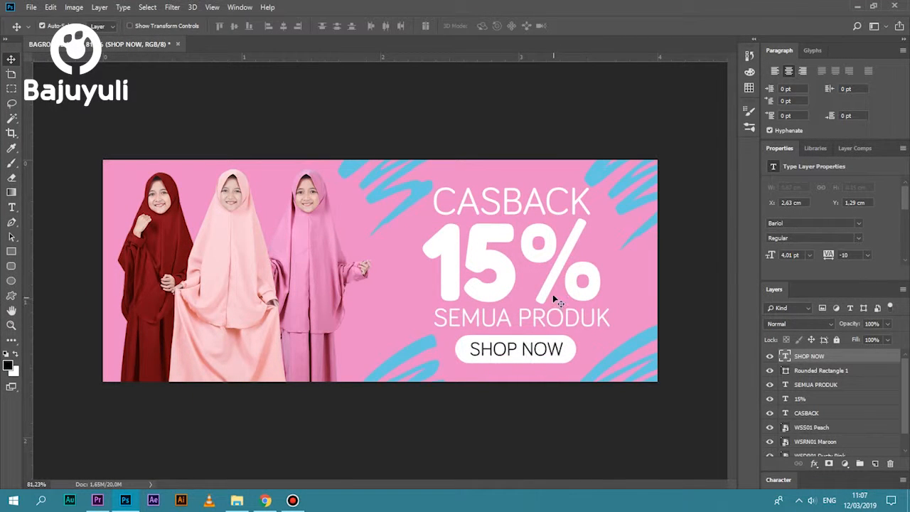
{"action": "key", "text": "Up"}
{"action": "key", "text": "Down"}
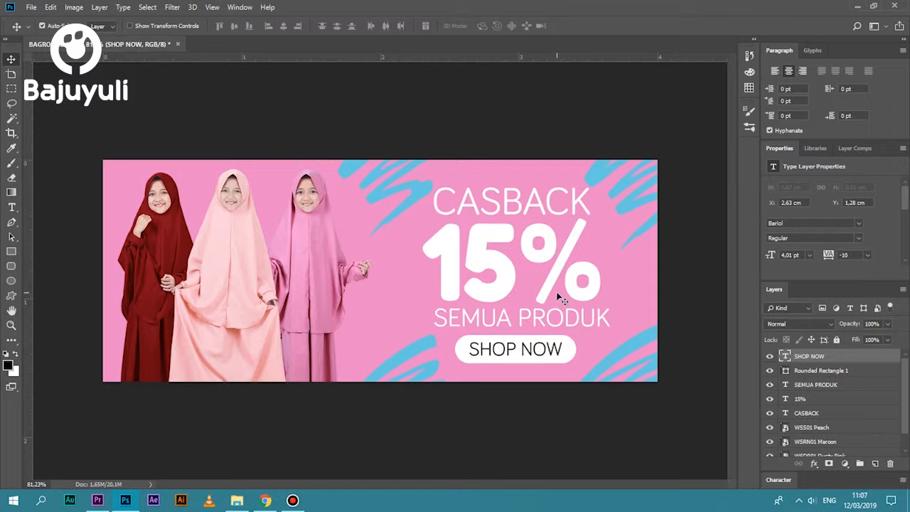
{"action": "key", "text": "Right"}
{"action": "key", "text": "Right"}
- Check the button up close and nudge the SHOP NOW text one step down
{"action": "key", "text": "z"}
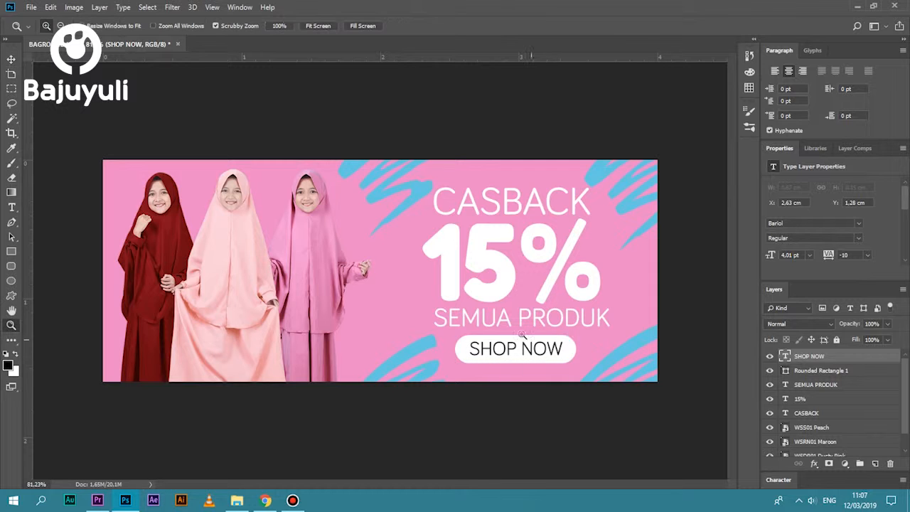
{"action": "left_click_drag", "start_coordinate": [568, 342], "coordinate": [509, 390]}
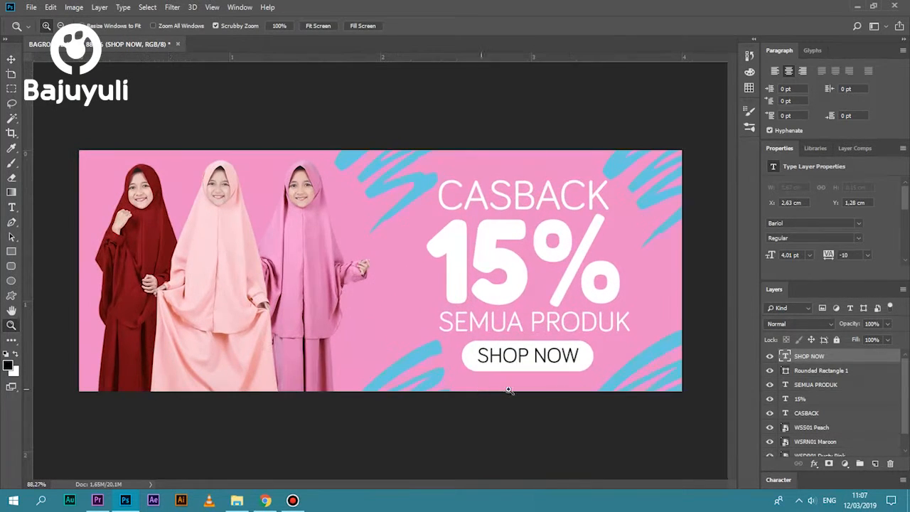
{"action": "key", "text": "v"}
{"action": "left_click", "coordinate": [572, 366]}
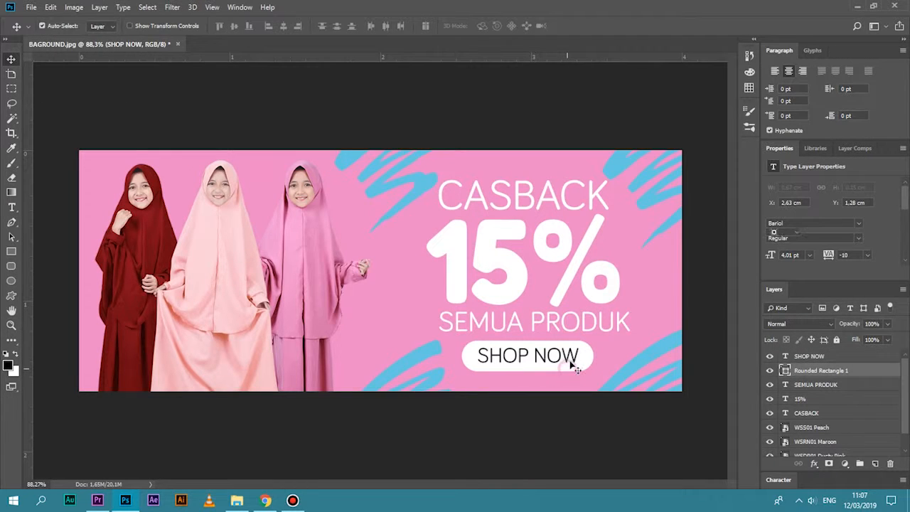
{"action": "left_click", "coordinate": [578, 359]}
{"action": "key", "text": "Down"}
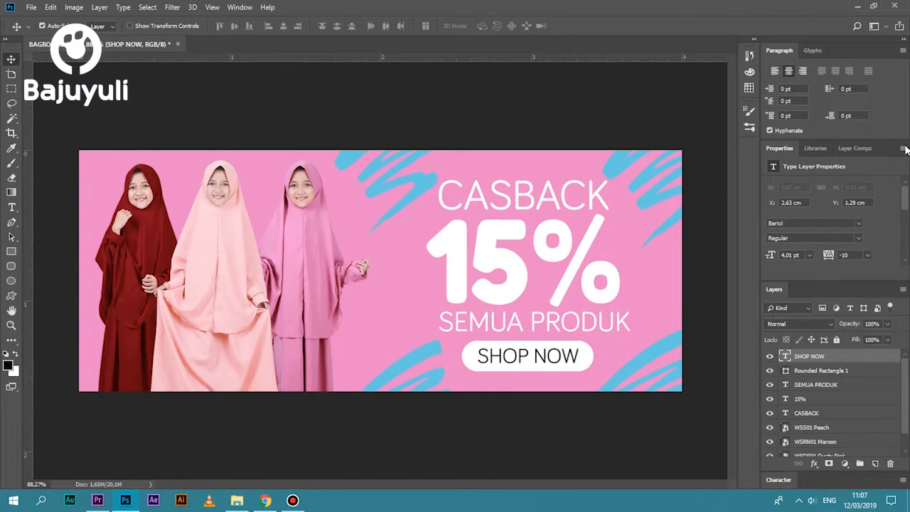
- Close the Properties, Libraries and Layer Comps panels and the Paragraph and Glyphs group to give Layers more room
{"action": "right_click", "coordinate": [804, 148]}
{"action": "left_click", "coordinate": [833, 171]}
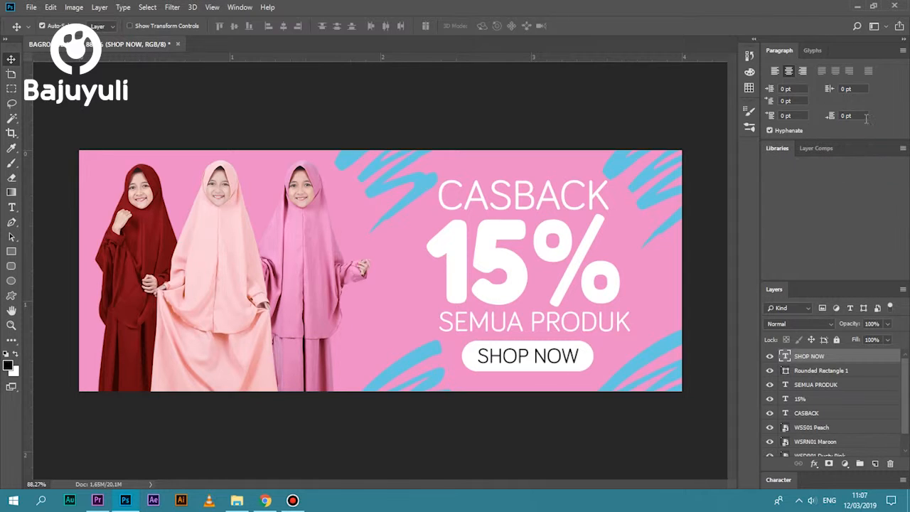
{"action": "left_click", "coordinate": [901, 150]}
{"action": "left_click", "coordinate": [872, 153]}
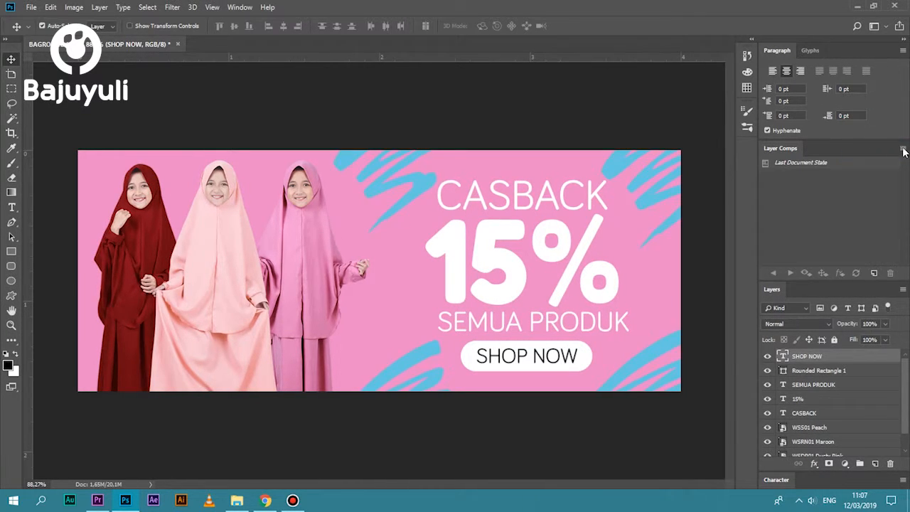
{"action": "left_click", "coordinate": [901, 148]}
{"action": "left_click", "coordinate": [829, 321]}
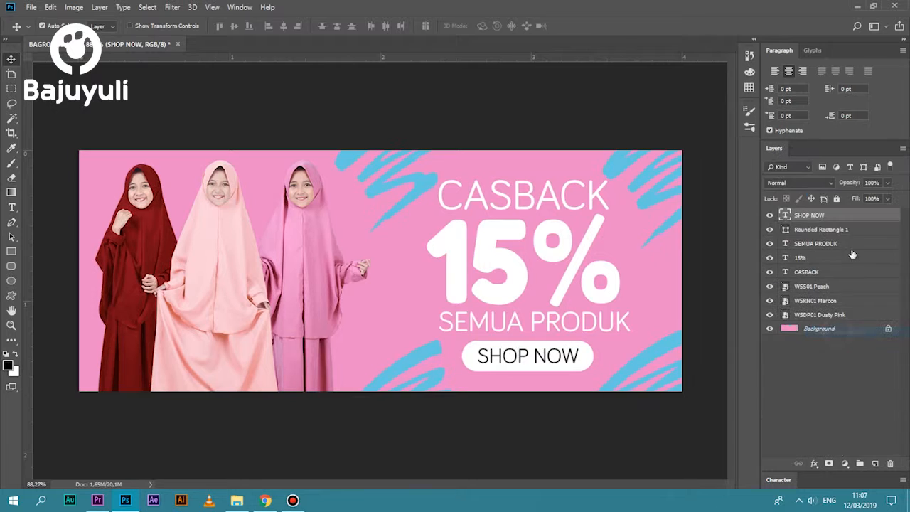
{"action": "left_click", "coordinate": [904, 52]}
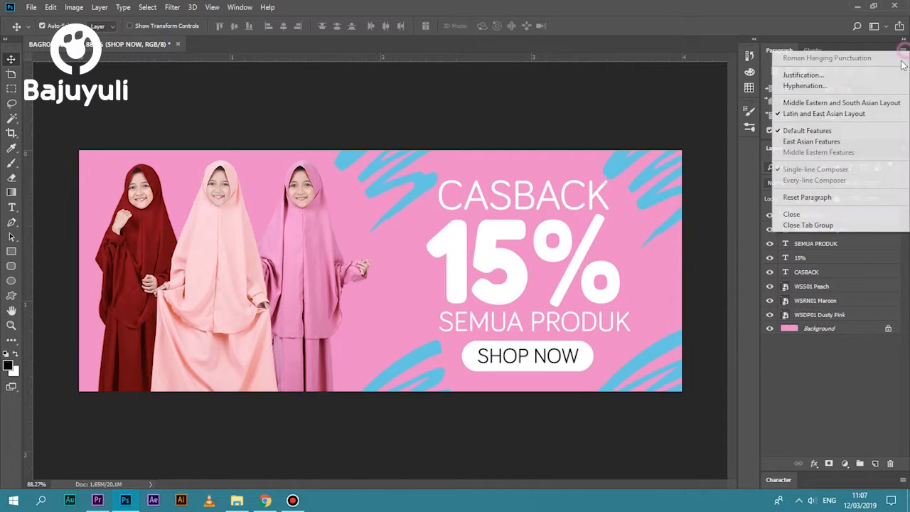
{"action": "left_click", "coordinate": [811, 227]}
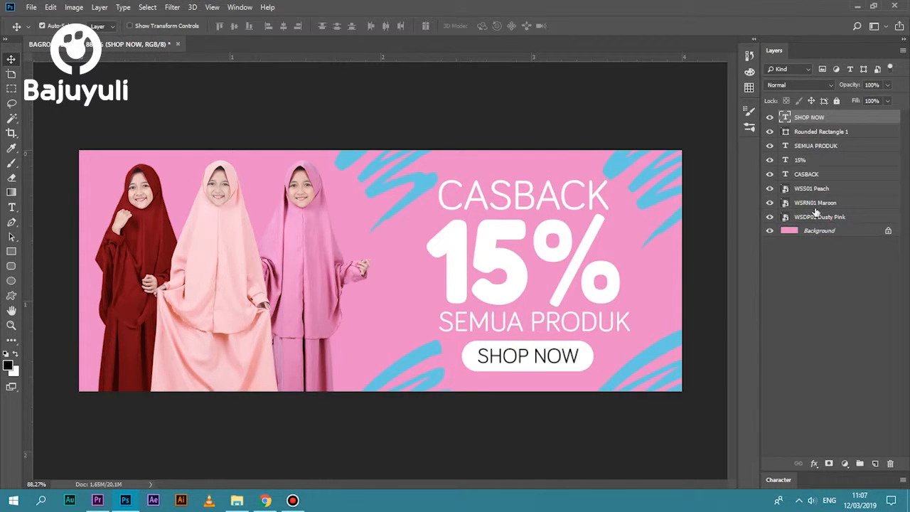
- Review the whole banner and go through its text and button layers one by one
{"action": "left_click", "coordinate": [514, 255]}
{"action": "key", "text": "z"}
{"action": "left_click_drag", "start_coordinate": [515, 289], "coordinate": [477, 306]}
{"action": "key", "text": "v"}
{"action": "left_click_drag", "start_coordinate": [475, 250], "coordinate": [502, 279]}
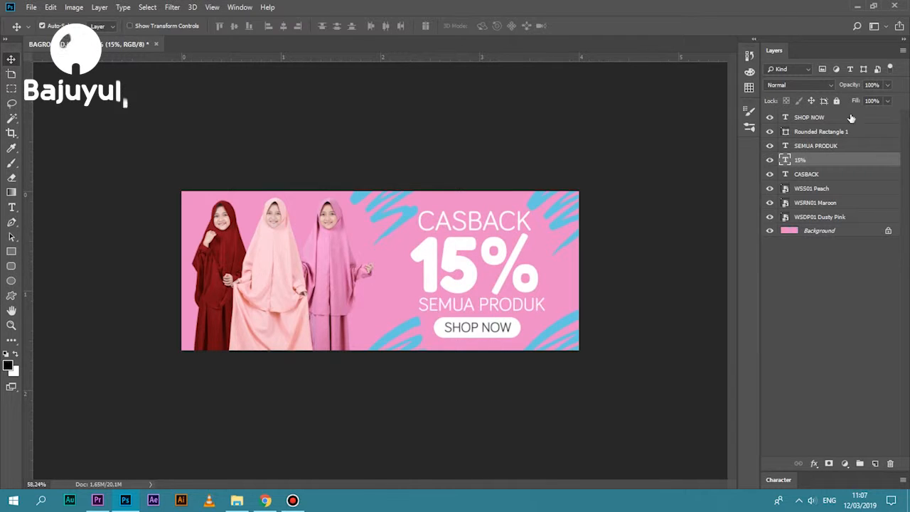
{"action": "left_click", "coordinate": [812, 176]}
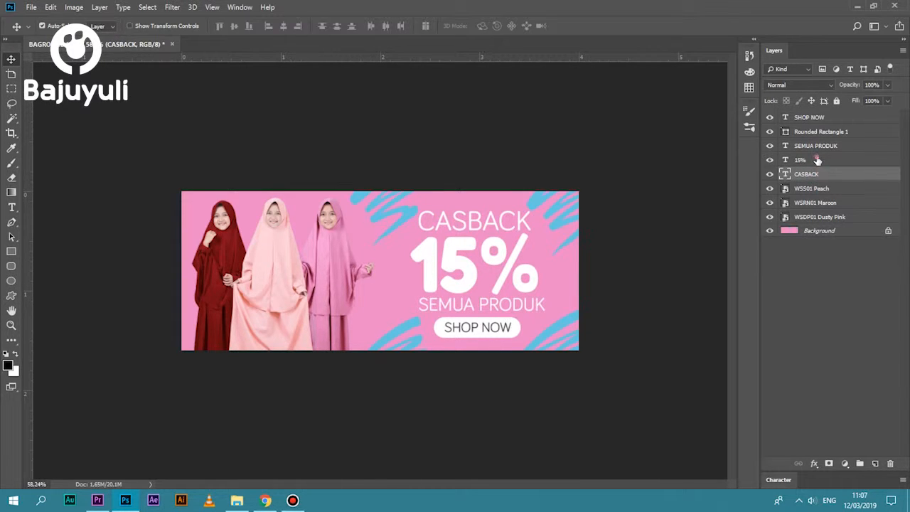
{"action": "left_click", "coordinate": [817, 161]}
{"action": "left_click", "coordinate": [829, 136]}
{"action": "left_click", "coordinate": [831, 118]}
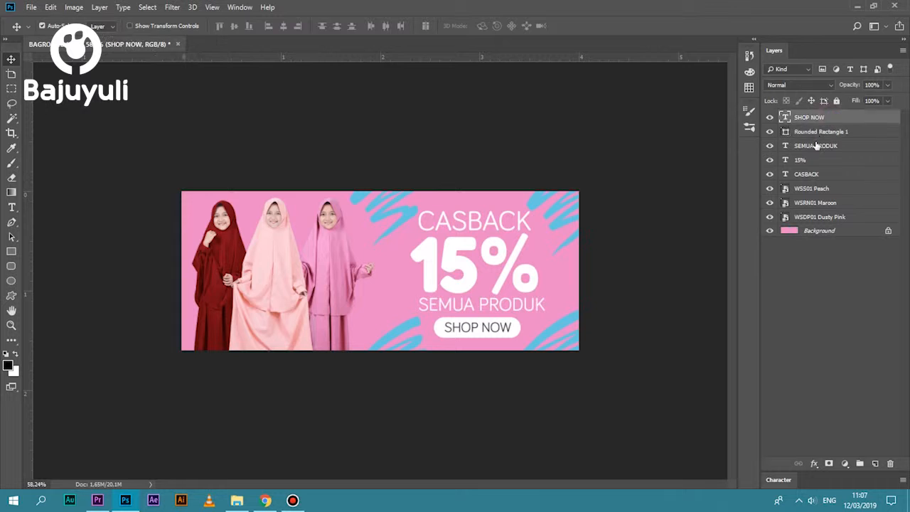
- Identify the button shape's layer by toggling the visibility of Rounded Rectangle 1 off and on
{"action": "left_click", "coordinate": [811, 147]}
{"action": "left_click", "coordinate": [813, 175], "text": "shift"}
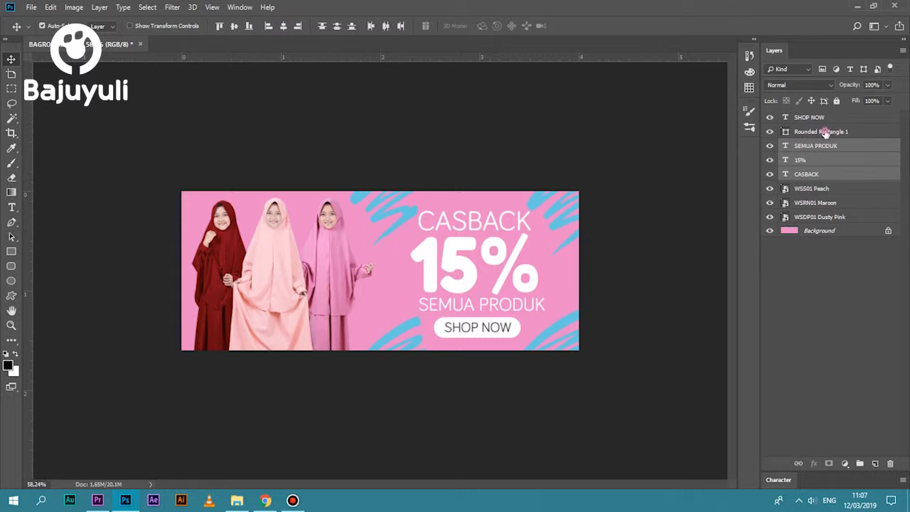
{"action": "left_click", "coordinate": [826, 133]}
{"action": "left_click", "coordinate": [771, 133]}
{"action": "left_click", "coordinate": [771, 133]}
- Group the SEMUA PRODUK, 15% and CASBACK text layers together
{"action": "left_click", "coordinate": [802, 146]}
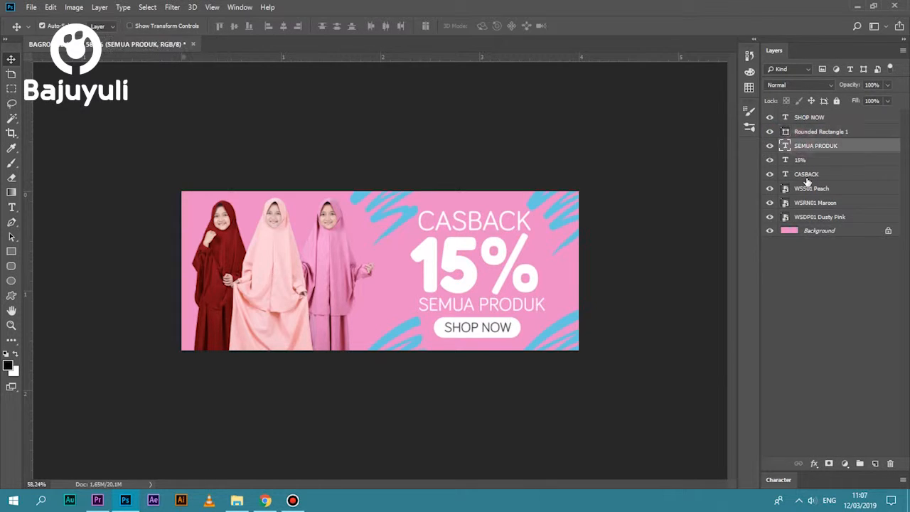
{"action": "left_click", "coordinate": [807, 176], "text": "shift"}
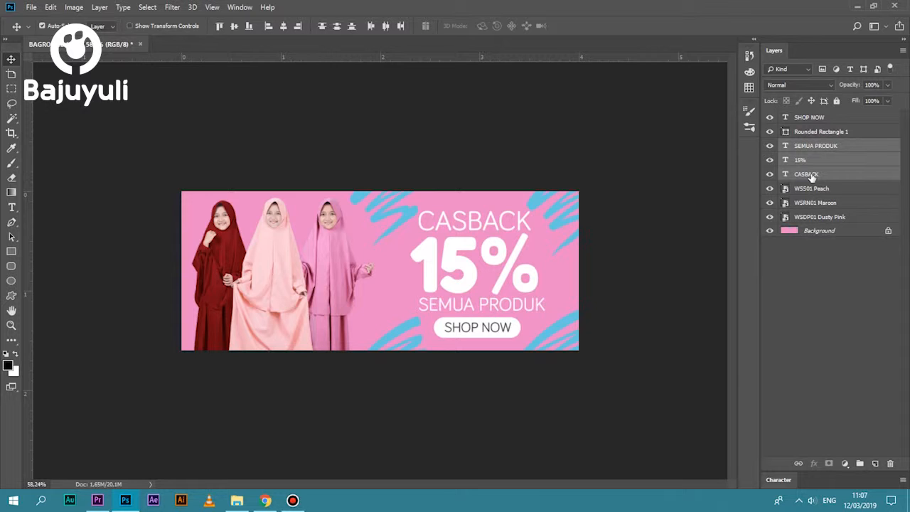
{"action": "right_click", "coordinate": [813, 178]}
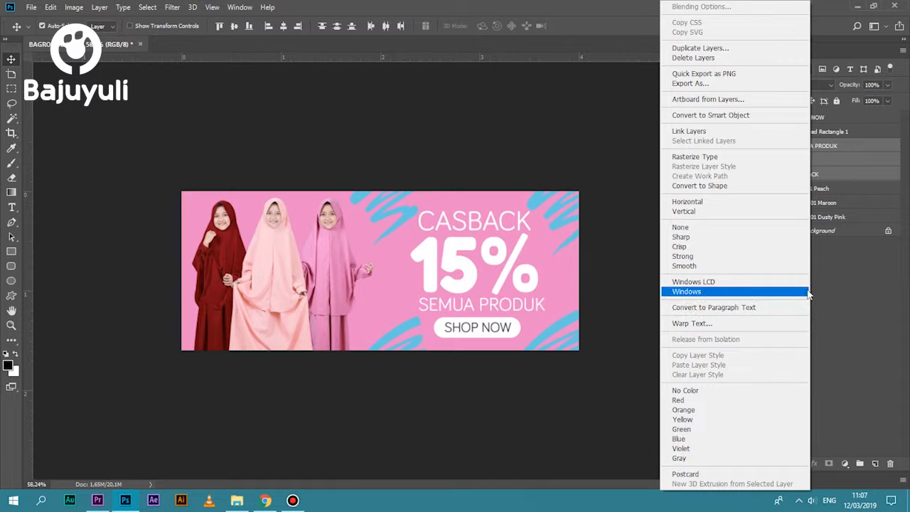
{"action": "left_click", "coordinate": [837, 142]}
{"action": "right_click", "coordinate": [842, 142]}
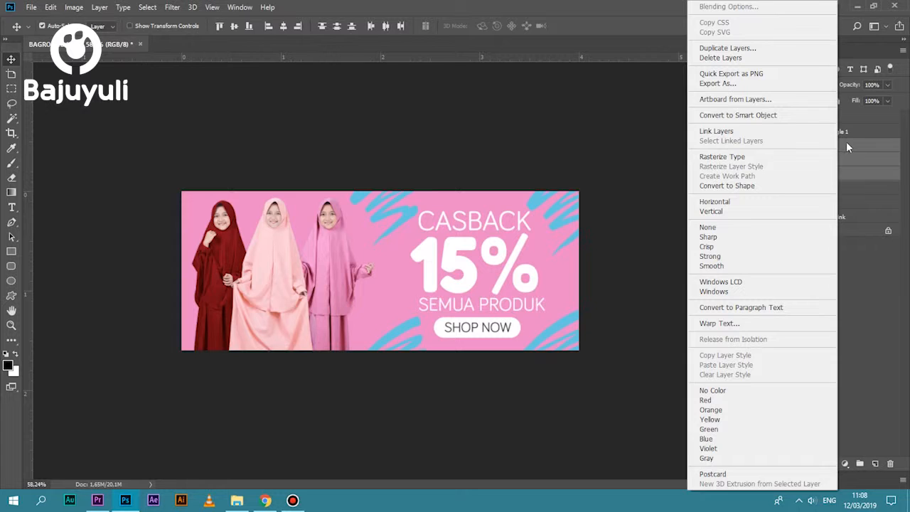
{"action": "left_click", "coordinate": [846, 145]}
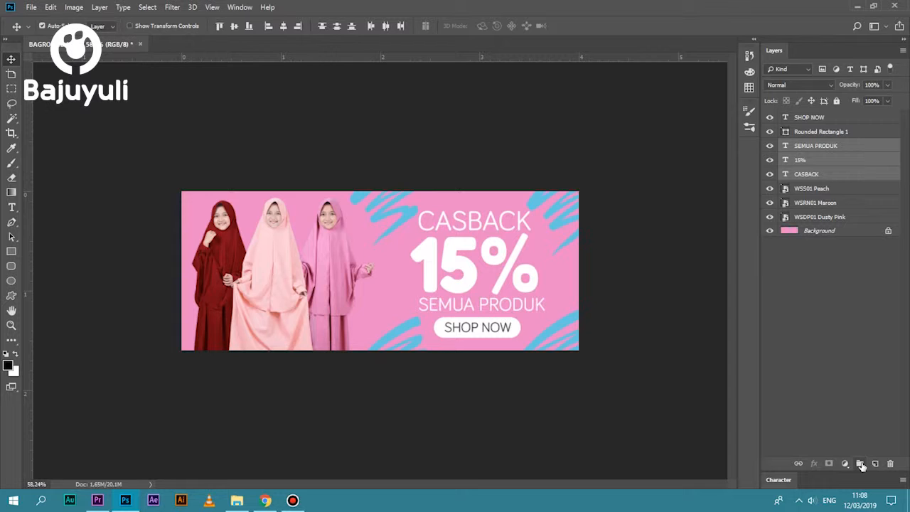
{"action": "left_click", "coordinate": [861, 465]}
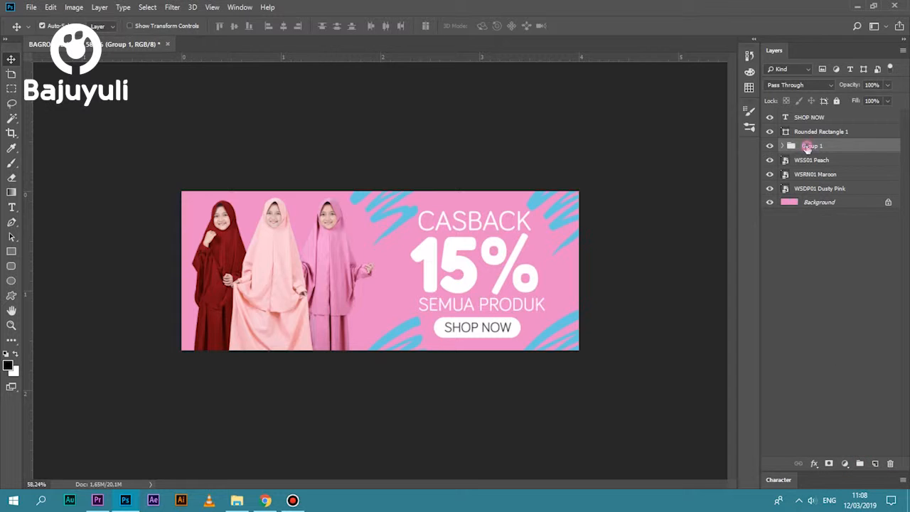
- Rename the new group of text layers as TEXT
{"action": "right_click", "coordinate": [815, 150]}
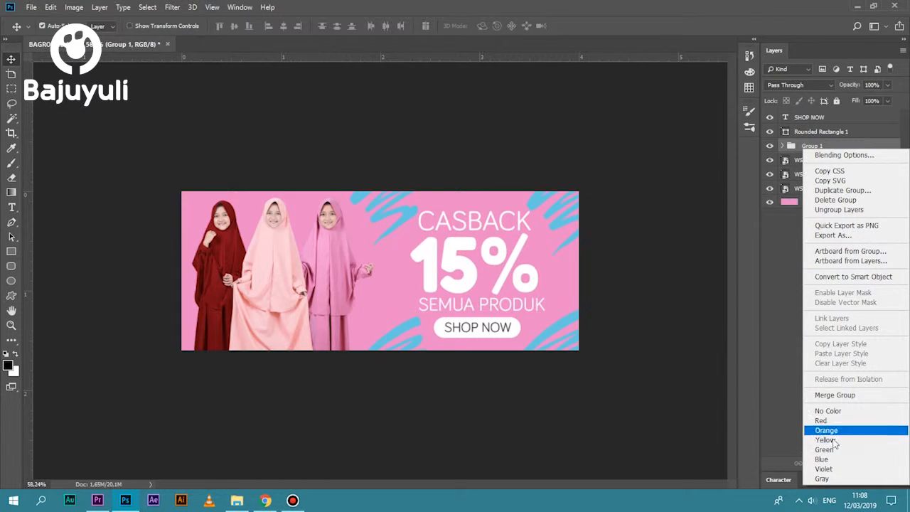
{"action": "left_click", "coordinate": [813, 145]}
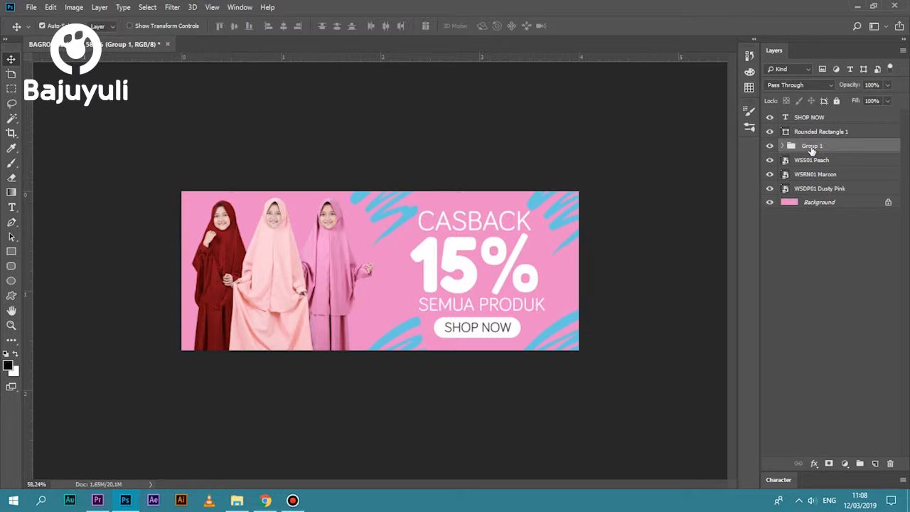
{"action": "double_click", "coordinate": [811, 146]}
{"action": "key", "text": "Return"}
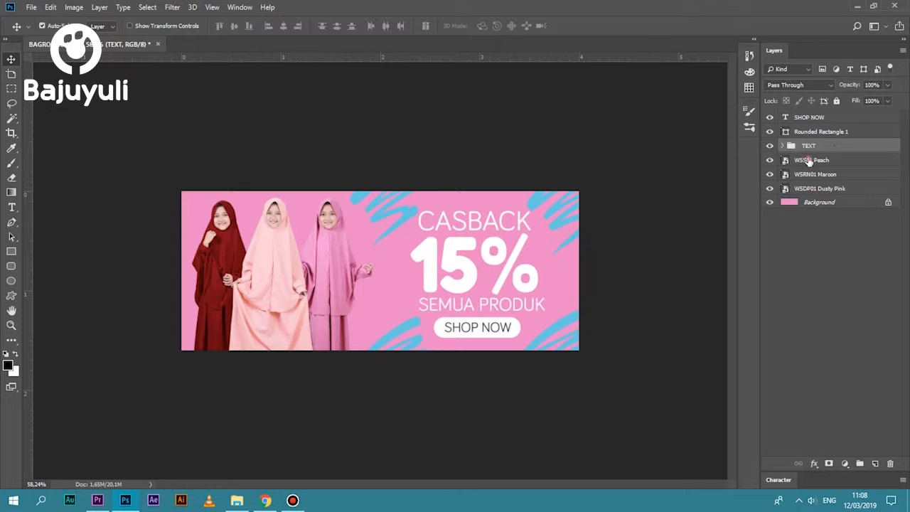
- Group the WSS01 Peach, WSRN01 Maroon and WSDP01 Dusty Pink layers and name the group PRODUK
{"action": "left_click", "coordinate": [810, 161]}
{"action": "left_click", "coordinate": [818, 189], "text": "shift"}
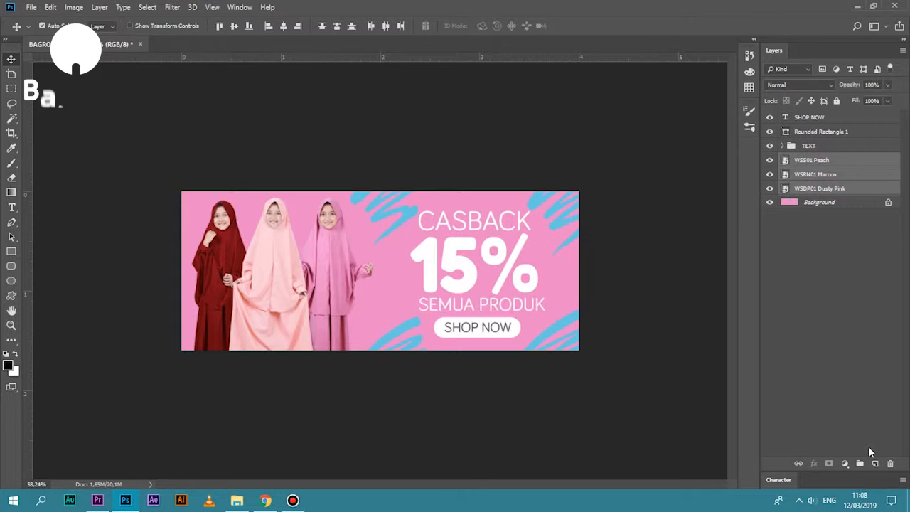
{"action": "left_click", "coordinate": [860, 463]}
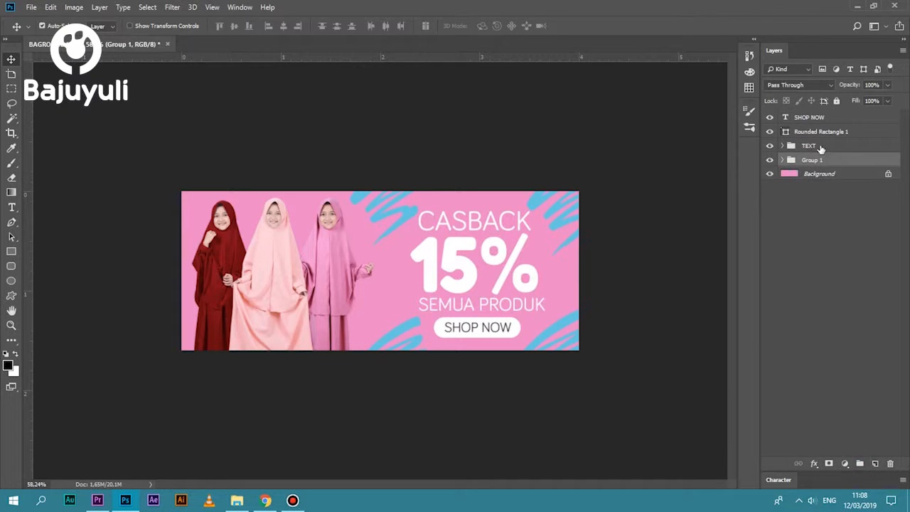
{"action": "double_click", "coordinate": [812, 160]}
{"action": "type", "text": "PRODUK"}
{"action": "key", "text": "Return"}
- Group the Rounded Rectangle 1 and SHOP NOW text layers and name the group SHOP NOW
{"action": "left_click", "coordinate": [829, 132]}
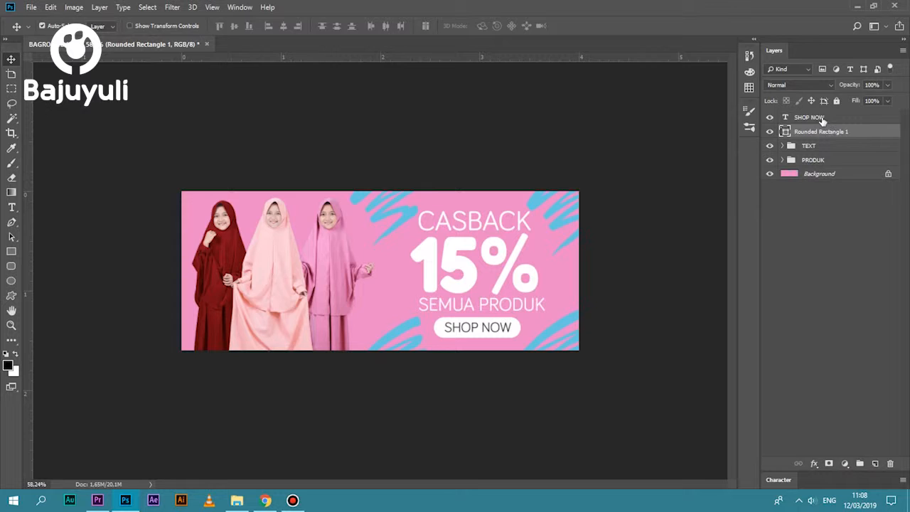
{"action": "left_click", "coordinate": [821, 119], "text": "shift"}
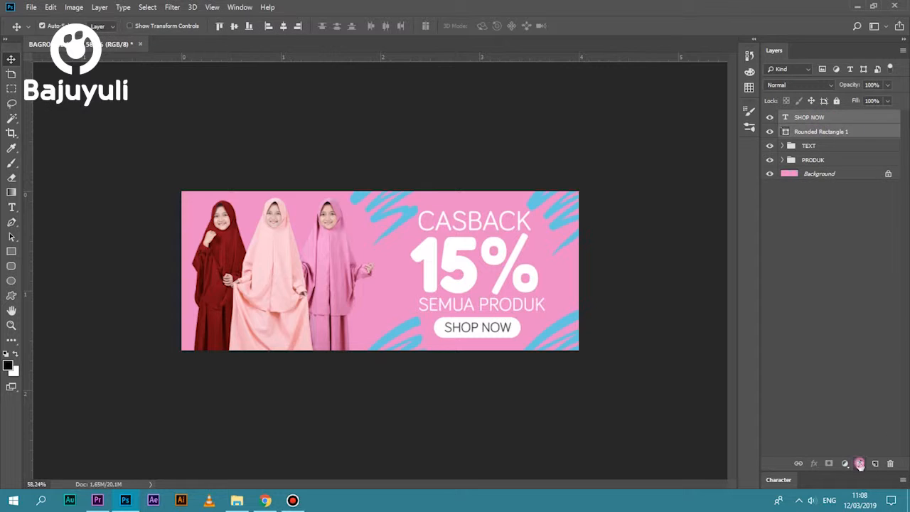
{"action": "left_click", "coordinate": [860, 463]}
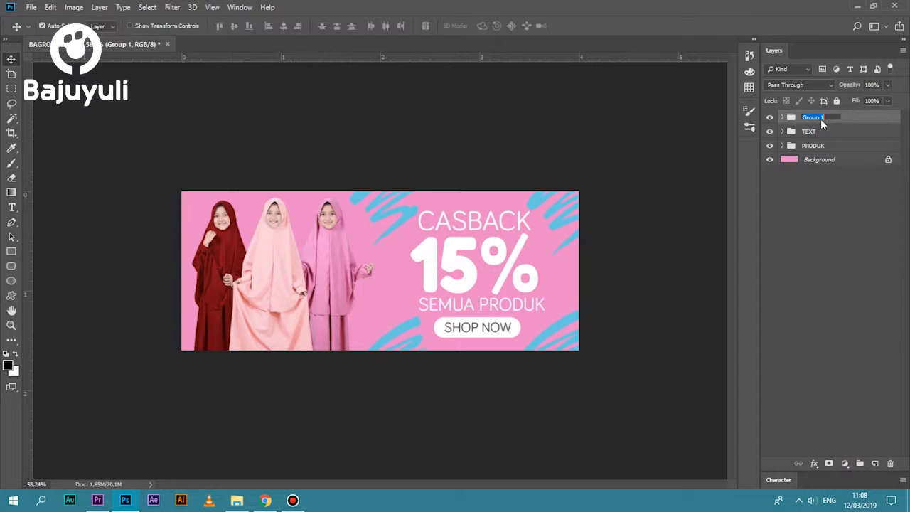
{"action": "type", "text": "SHOP NOW"}
{"action": "key", "text": "Return"}
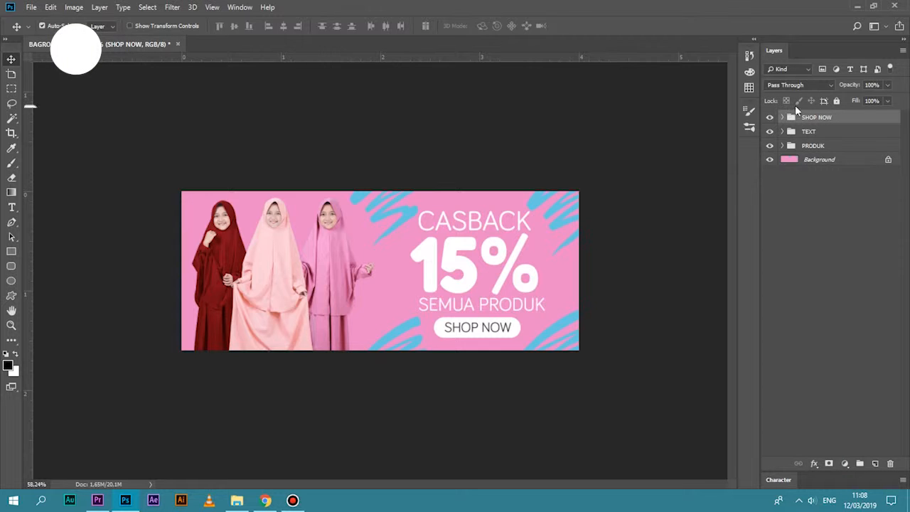
- Check what the SHOP NOW, TEXT and PRODUK groups and the Background hold by toggling each one's visibility off and on
{"action": "left_click", "coordinate": [782, 117]}
{"action": "left_click", "coordinate": [782, 117]}
{"action": "left_click", "coordinate": [770, 117]}
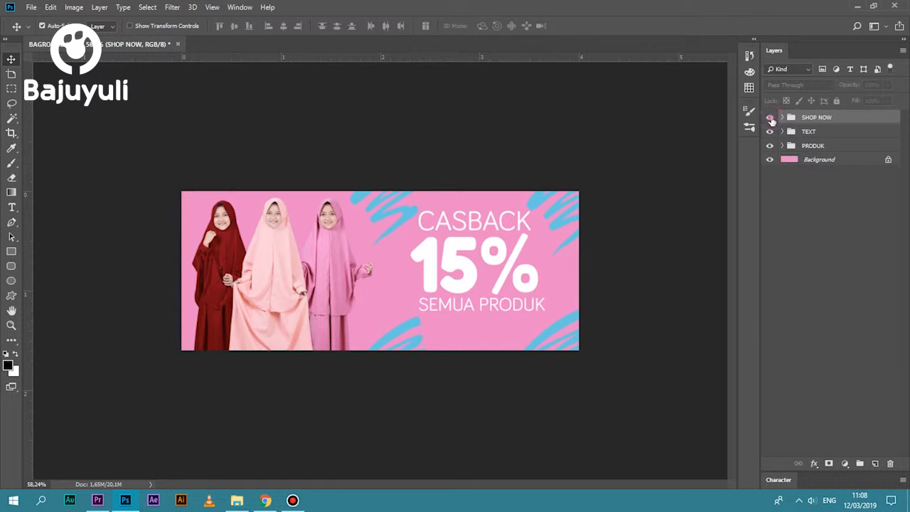
{"action": "left_click", "coordinate": [770, 117]}
{"action": "left_click", "coordinate": [770, 132]}
{"action": "left_click", "coordinate": [769, 131]}
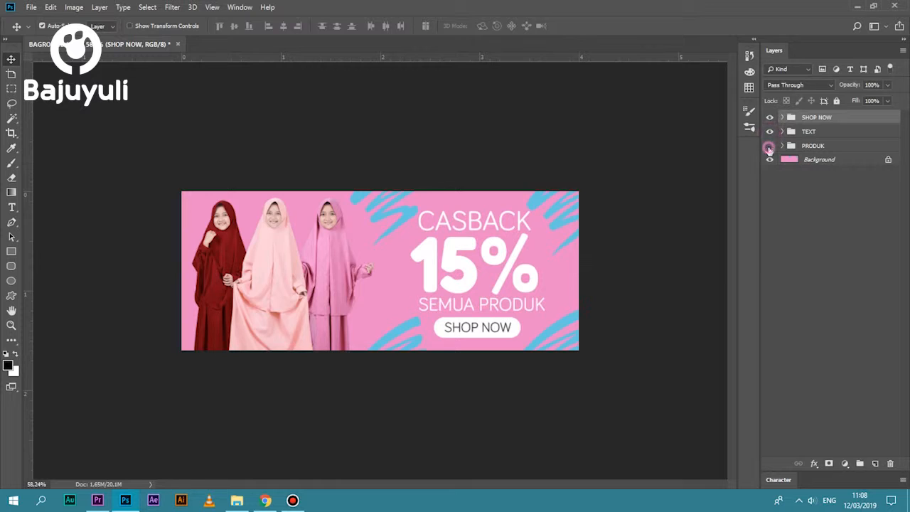
{"action": "left_click", "coordinate": [769, 146]}
{"action": "left_click", "coordinate": [770, 146]}
{"action": "left_click", "coordinate": [770, 159]}
{"action": "left_click", "coordinate": [770, 160]}
{"action": "left_click", "coordinate": [770, 146]}
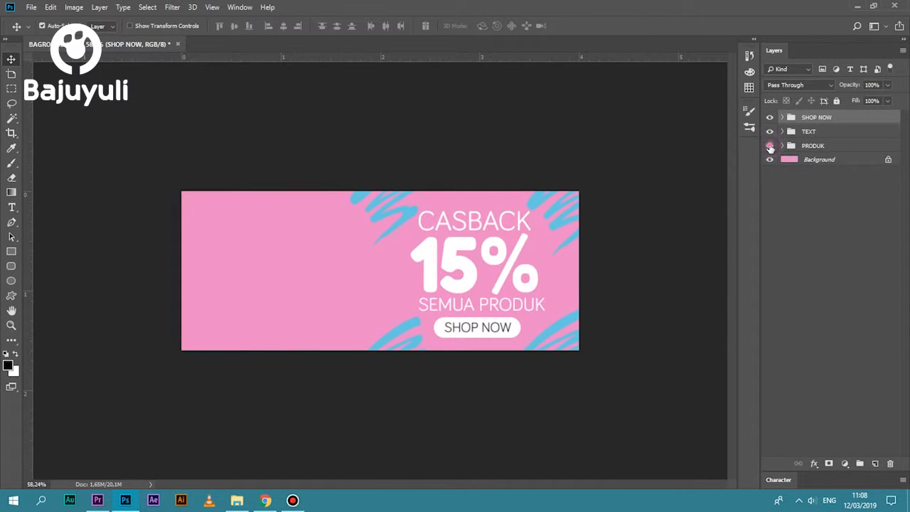
{"action": "left_click", "coordinate": [770, 146]}
{"action": "left_click", "coordinate": [769, 117]}
{"action": "left_click", "coordinate": [770, 117]}
{"action": "left_click", "coordinate": [771, 117]}
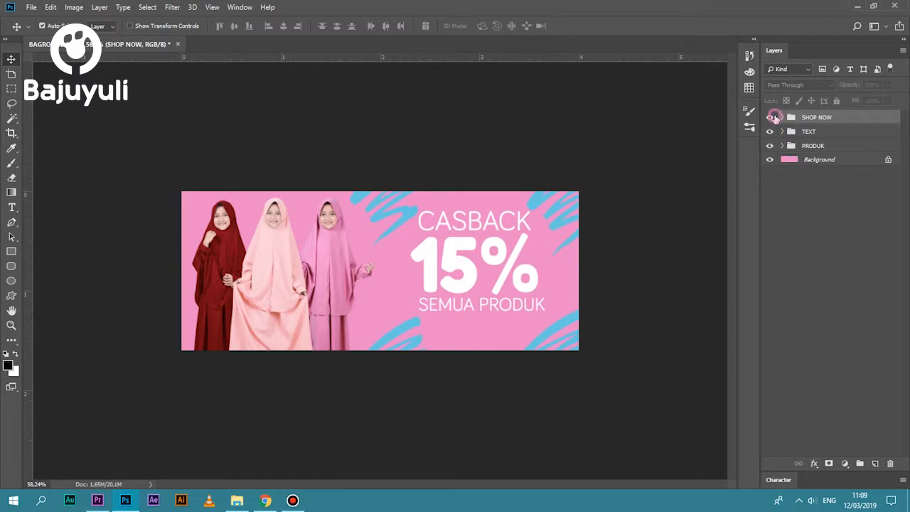
{"action": "left_click", "coordinate": [771, 117]}
{"action": "left_click", "coordinate": [771, 118]}
{"action": "left_click", "coordinate": [771, 118]}
{"action": "left_click", "coordinate": [771, 117]}
{"action": "left_click", "coordinate": [771, 117]}
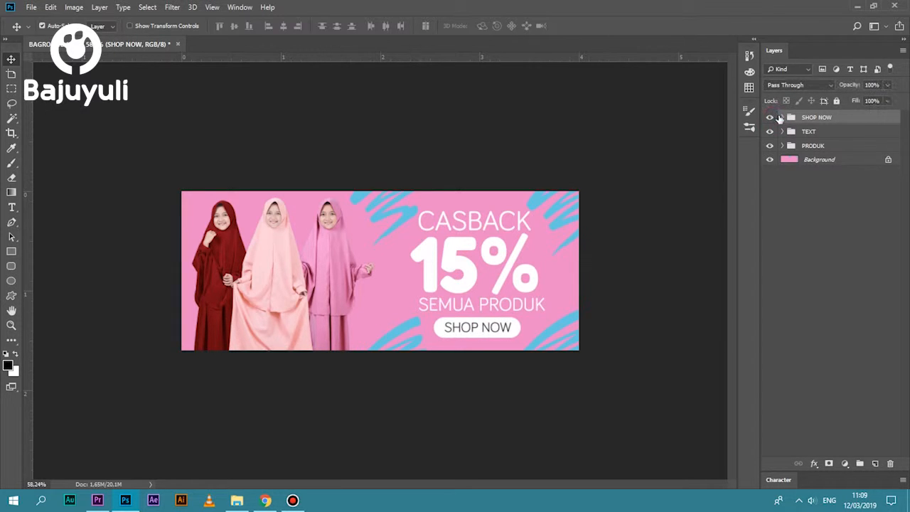
- Duplicate Rounded Rectangle 1 inside the SHOP NOW group and fill the copy with blue 67c9e2 sampled from the brush strokes
{"action": "left_click", "coordinate": [783, 118]}
{"action": "left_click", "coordinate": [813, 148]}
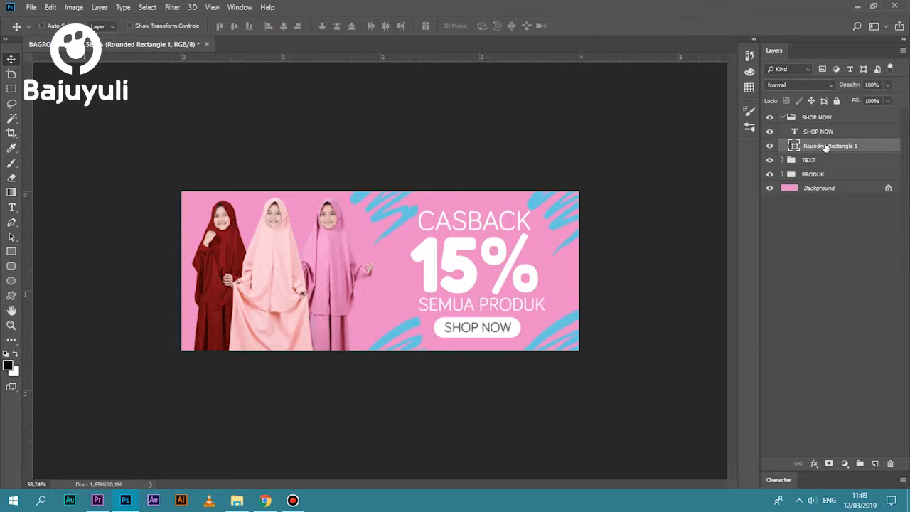
{"action": "key", "text": "ctrl+j"}
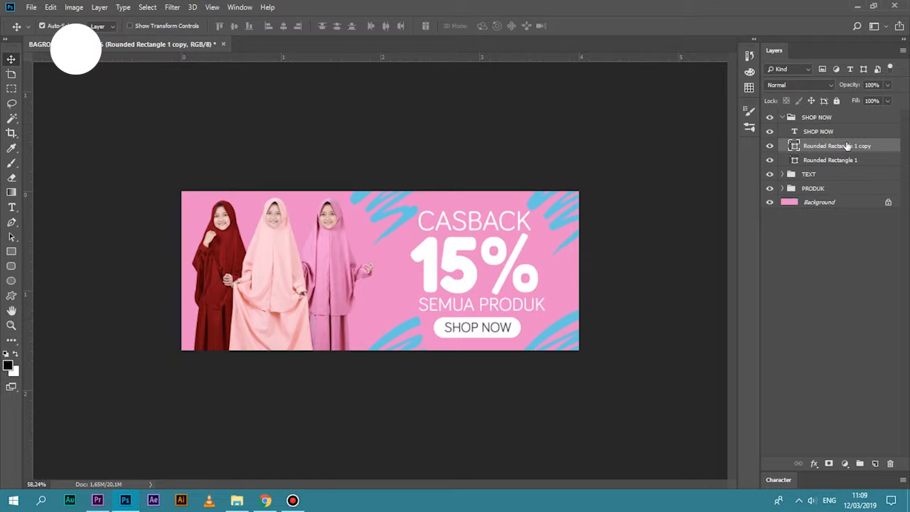
{"action": "double_click", "coordinate": [795, 148]}
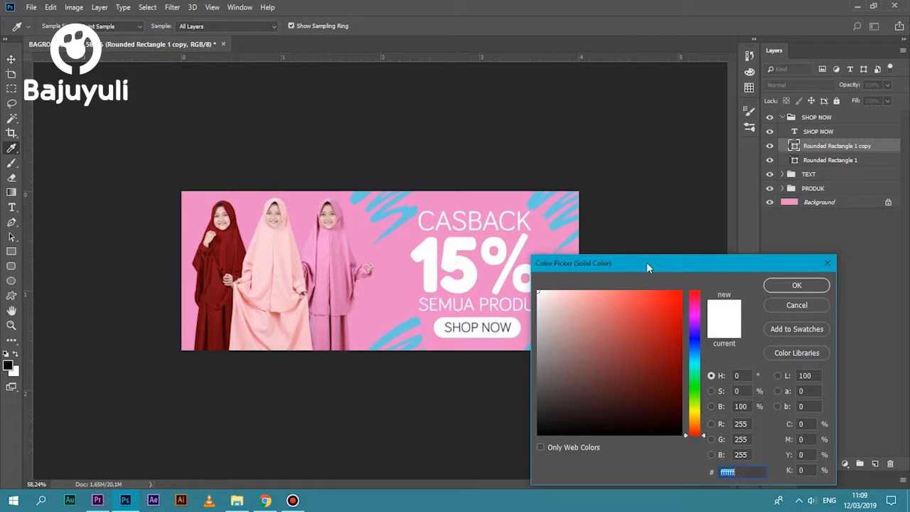
{"action": "left_click_drag", "start_coordinate": [647, 262], "coordinate": [707, 193]}
{"action": "type", "text": "ff0000"}
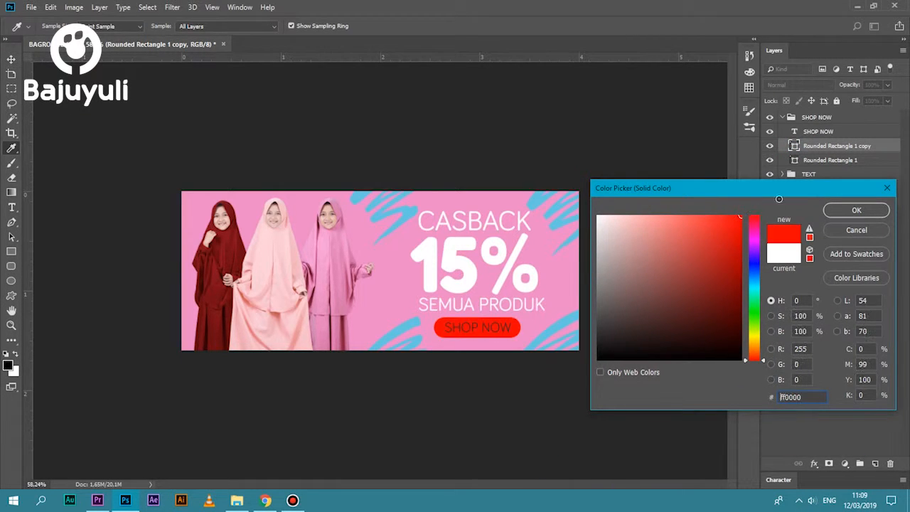
{"action": "left_click_drag", "start_coordinate": [731, 258], "coordinate": [676, 316]}
{"action": "left_click", "coordinate": [563, 323]}
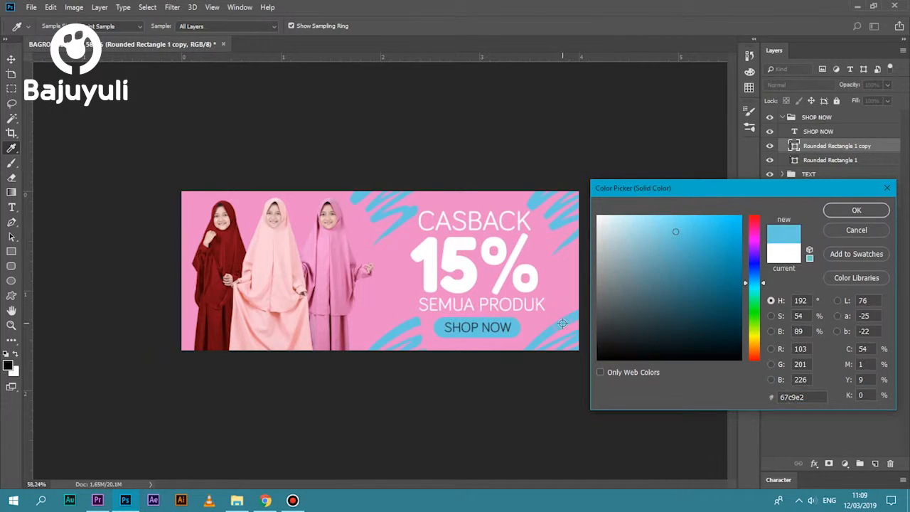
{"action": "left_click", "coordinate": [840, 211]}
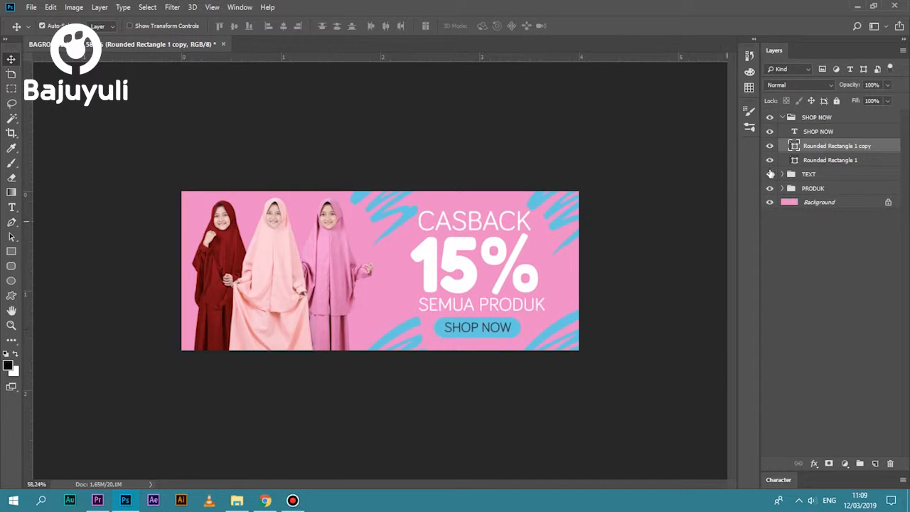
- Compare the blue and white button versions by toggling the visibility of both rounded rectangle layers
{"action": "left_click", "coordinate": [770, 147]}
{"action": "left_click", "coordinate": [771, 146]}
{"action": "left_click", "coordinate": [770, 147]}
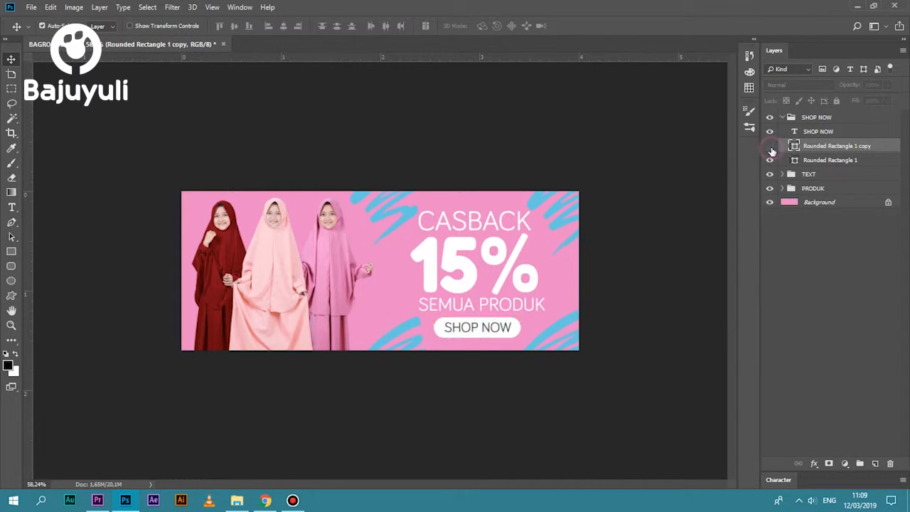
{"action": "left_click", "coordinate": [771, 146]}
{"action": "left_click", "coordinate": [770, 147]}
{"action": "left_click_drag", "start_coordinate": [770, 147], "coordinate": [772, 163]}
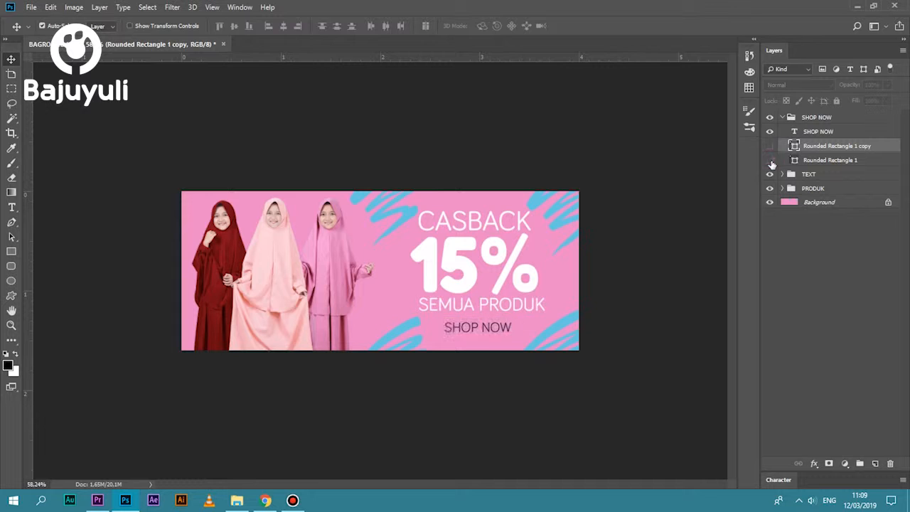
{"action": "left_click", "coordinate": [770, 160]}
{"action": "left_click", "coordinate": [770, 146]}
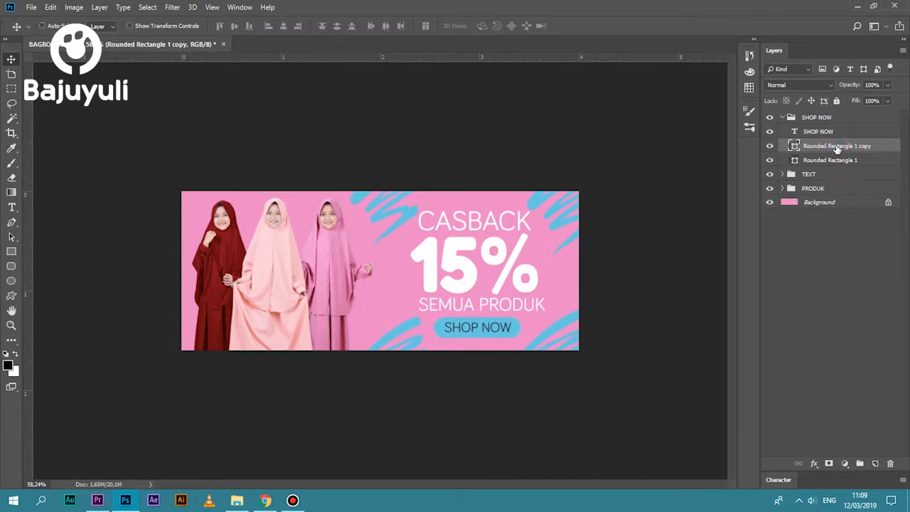
- Duplicate the blue button shape and fill the new copy with a soft yellow
{"action": "key", "text": "ctrl+j"}
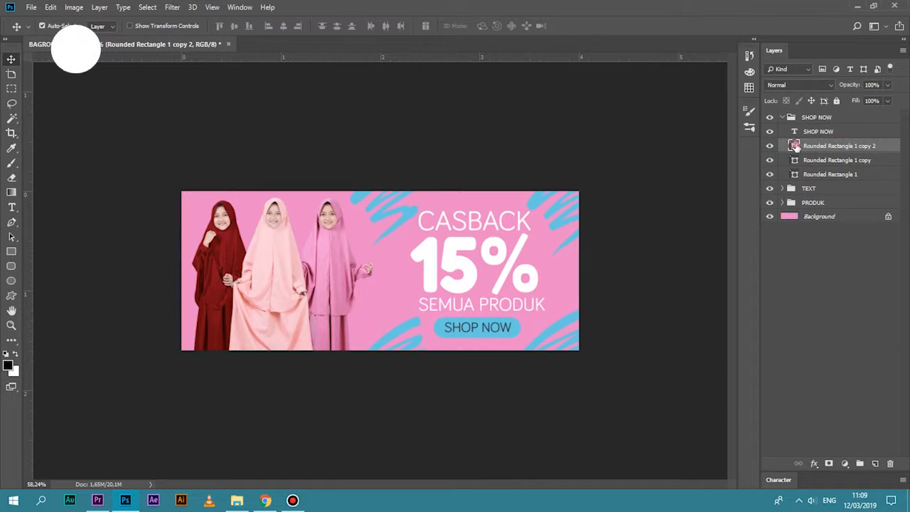
{"action": "double_click", "coordinate": [795, 147]}
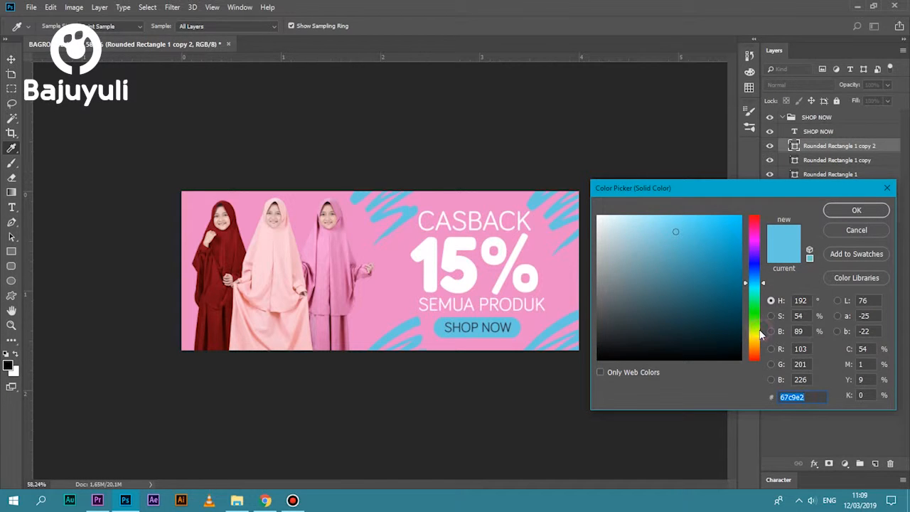
{"action": "left_click_drag", "start_coordinate": [759, 324], "coordinate": [757, 342]}
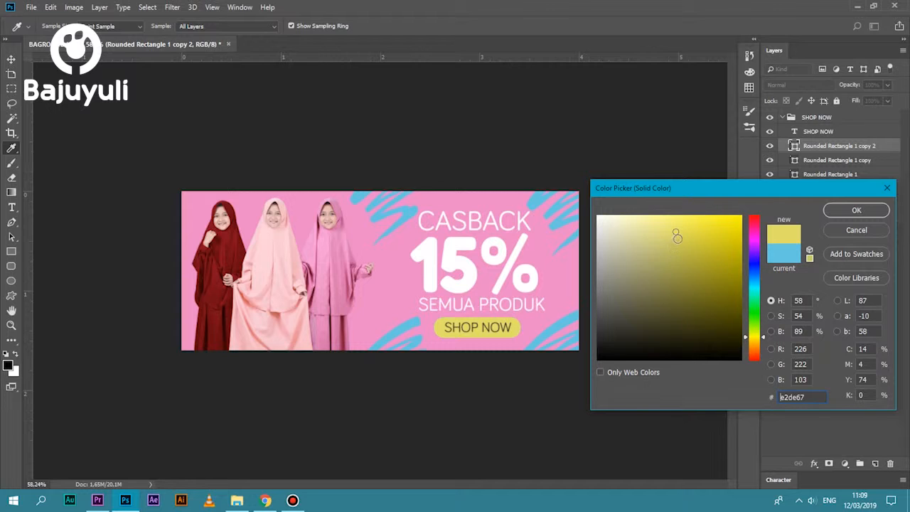
{"action": "left_click_drag", "start_coordinate": [677, 237], "coordinate": [684, 230]}
{"action": "left_click", "coordinate": [852, 211]}
- Compare the yellow, blue and white button versions by hiding and showing the three rounded rectangle layers in turn
{"action": "left_click", "coordinate": [769, 146]}
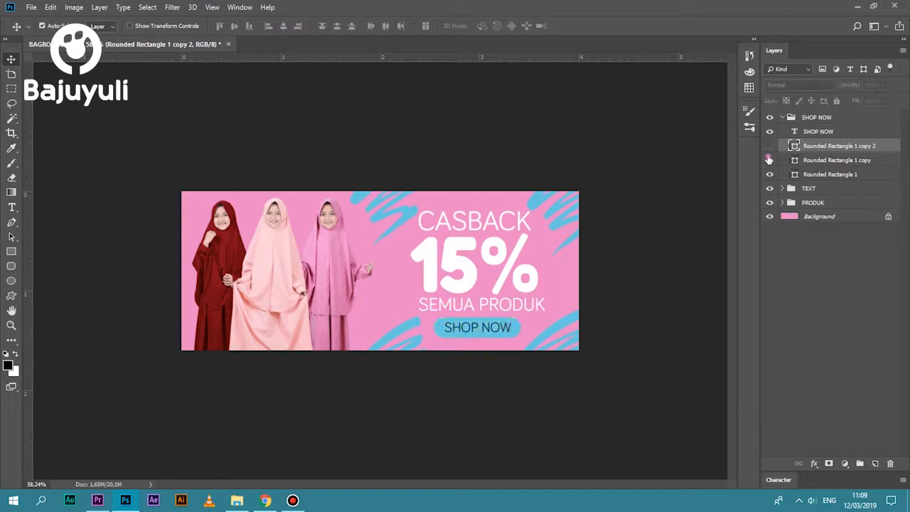
{"action": "left_click", "coordinate": [769, 159]}
{"action": "left_click", "coordinate": [769, 174]}
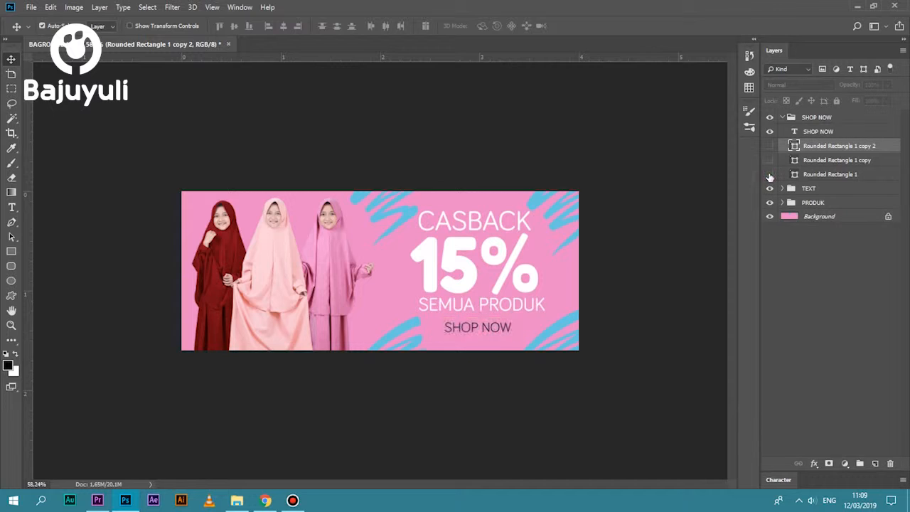
{"action": "left_click", "coordinate": [769, 174]}
{"action": "left_click", "coordinate": [770, 160]}
{"action": "left_click", "coordinate": [769, 146]}
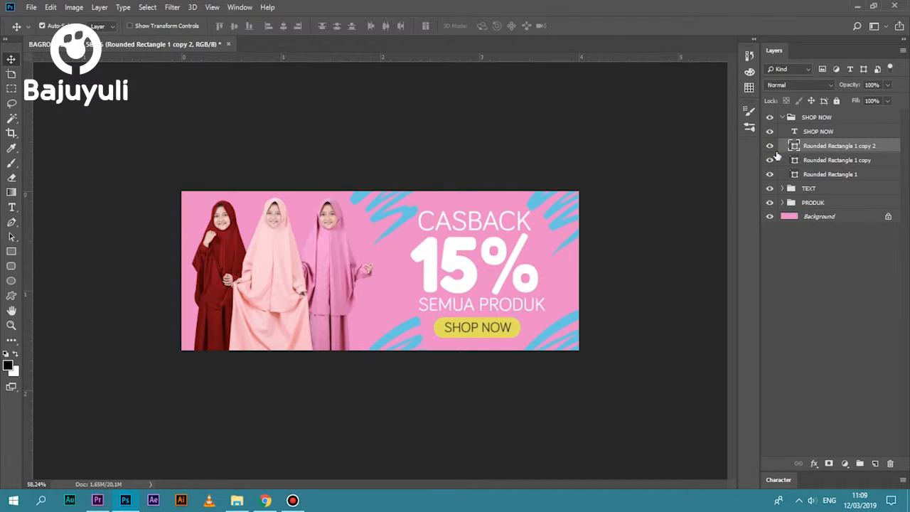
- Compare the SHOP NOW button with and without its three rounded rectangles and its text by toggling their visibility
{"action": "left_click", "coordinate": [770, 146]}
{"action": "left_click", "coordinate": [770, 160]}
{"action": "left_click", "coordinate": [770, 175]}
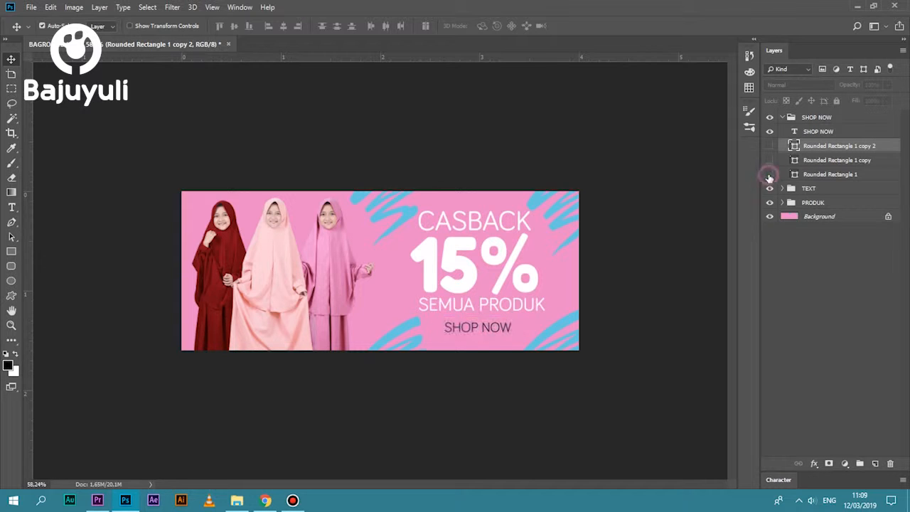
{"action": "left_click", "coordinate": [770, 174]}
{"action": "left_click", "coordinate": [770, 161]}
{"action": "left_click", "coordinate": [770, 146]}
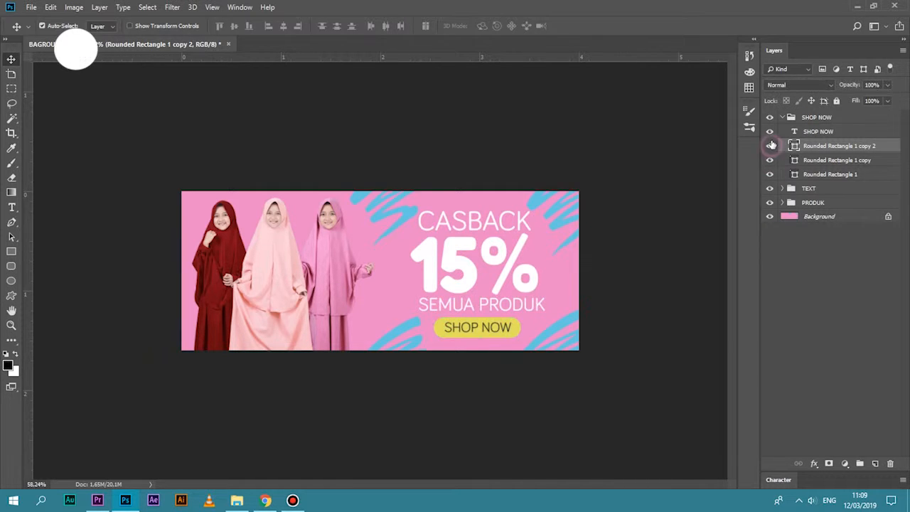
{"action": "left_click", "coordinate": [769, 131]}
{"action": "left_click", "coordinate": [770, 132]}
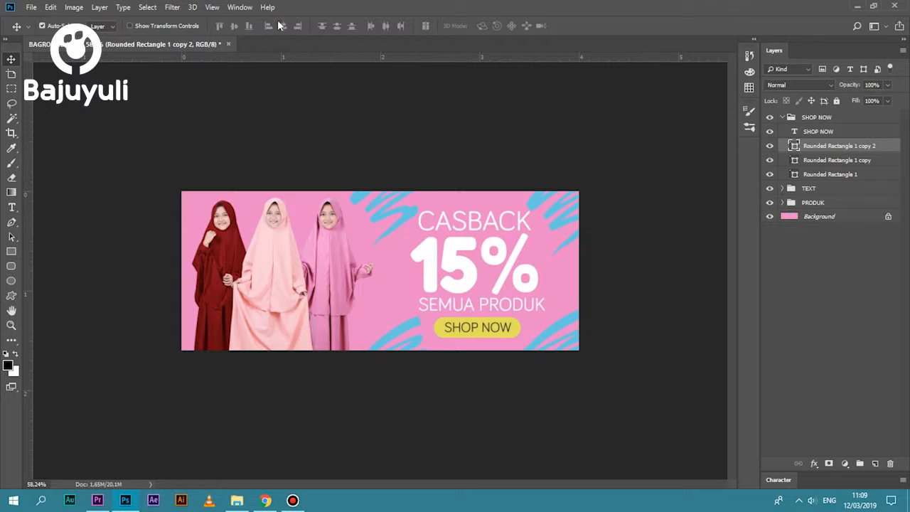
- Show the animation timeline and delete frames 3 to 5 and frame 1, keeping only the frame with the complete banner
{"action": "left_click", "coordinate": [237, 8]}
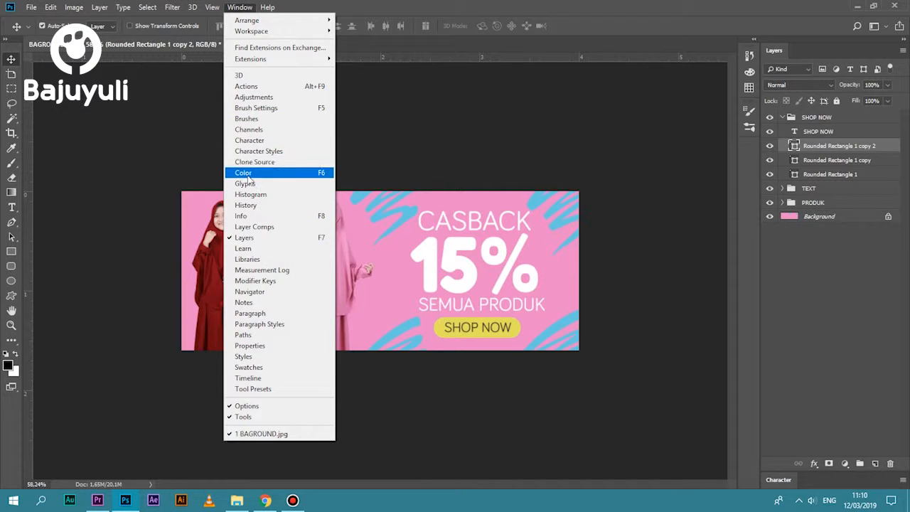
{"action": "left_click", "coordinate": [250, 378]}
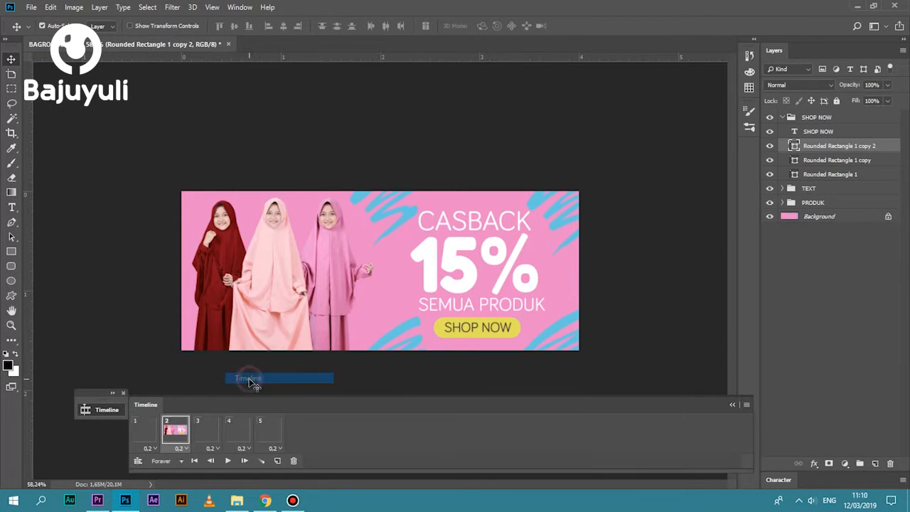
{"action": "left_click", "coordinate": [279, 433]}
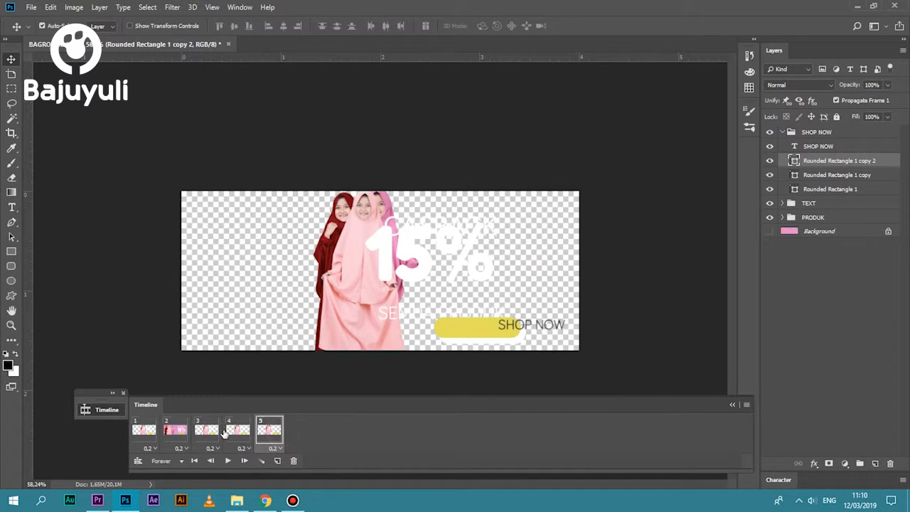
{"action": "left_click", "coordinate": [214, 432], "text": "shift"}
{"action": "left_click", "coordinate": [293, 461]}
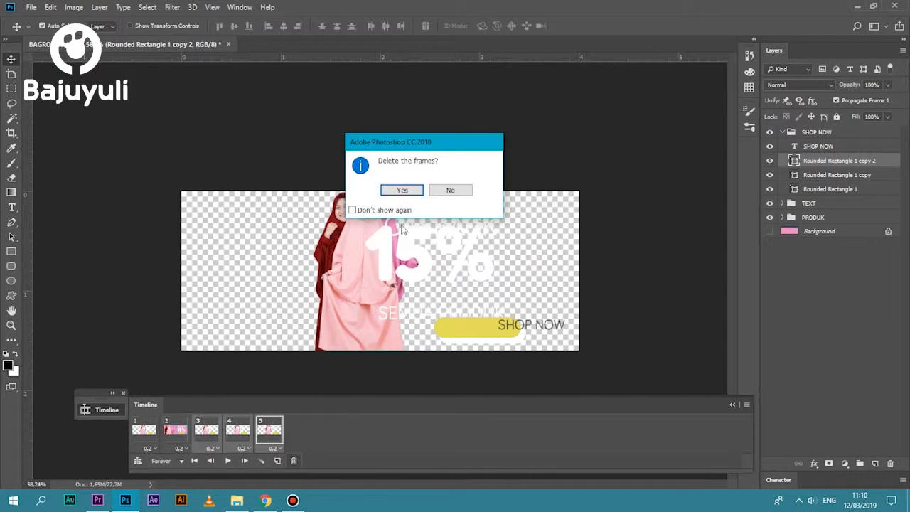
{"action": "left_click", "coordinate": [411, 190]}
{"action": "left_click", "coordinate": [146, 431]}
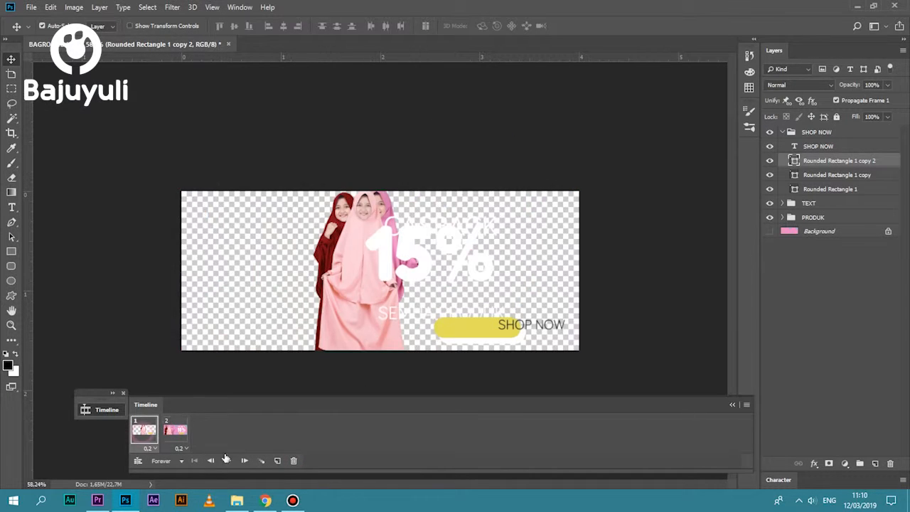
{"action": "left_click", "coordinate": [293, 461]}
{"action": "left_click", "coordinate": [404, 189]}
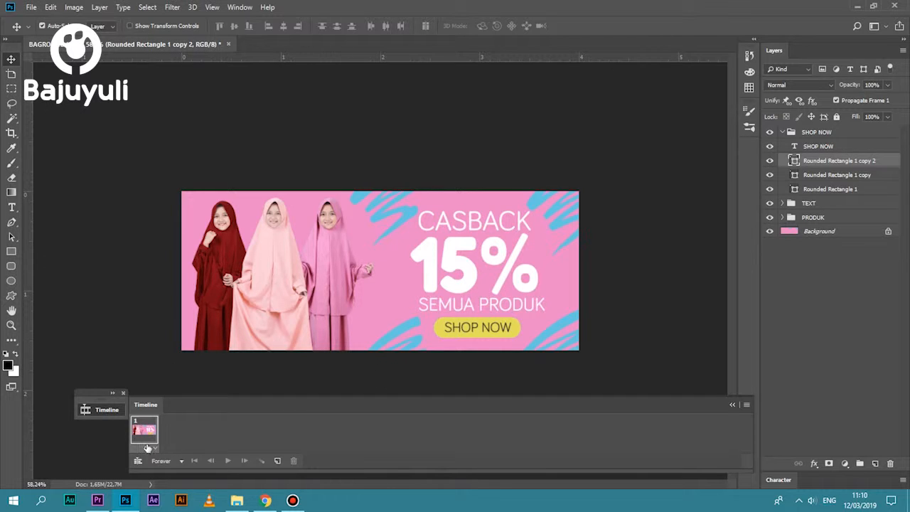
- Reopen the timeline, place it below the banner and widen it to span the canvas area
{"action": "left_click", "coordinate": [124, 392]}
{"action": "left_click", "coordinate": [240, 8]}
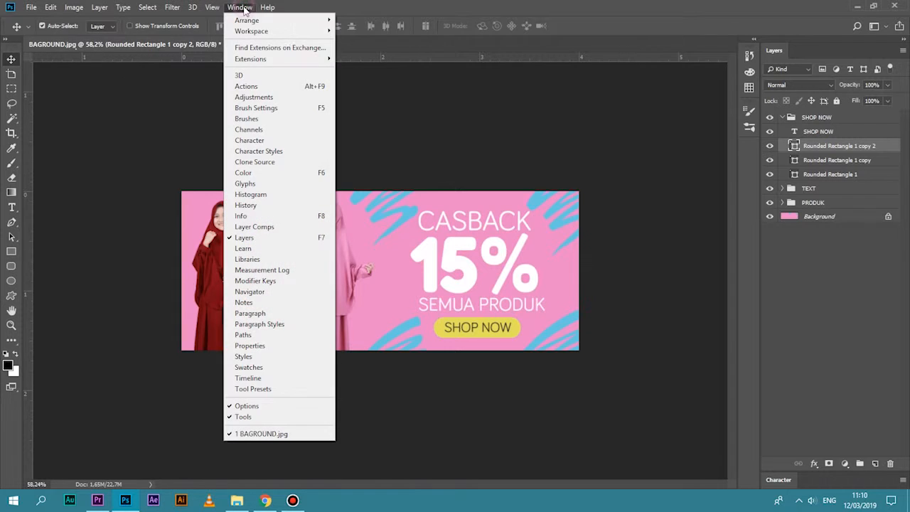
{"action": "left_click", "coordinate": [259, 379]}
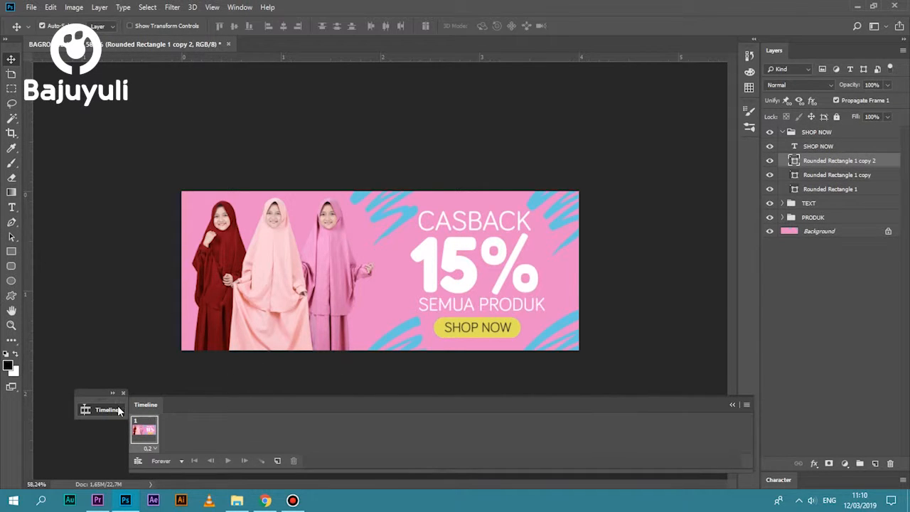
{"action": "left_click_drag", "start_coordinate": [102, 392], "coordinate": [72, 378]}
{"action": "left_click", "coordinate": [75, 452]}
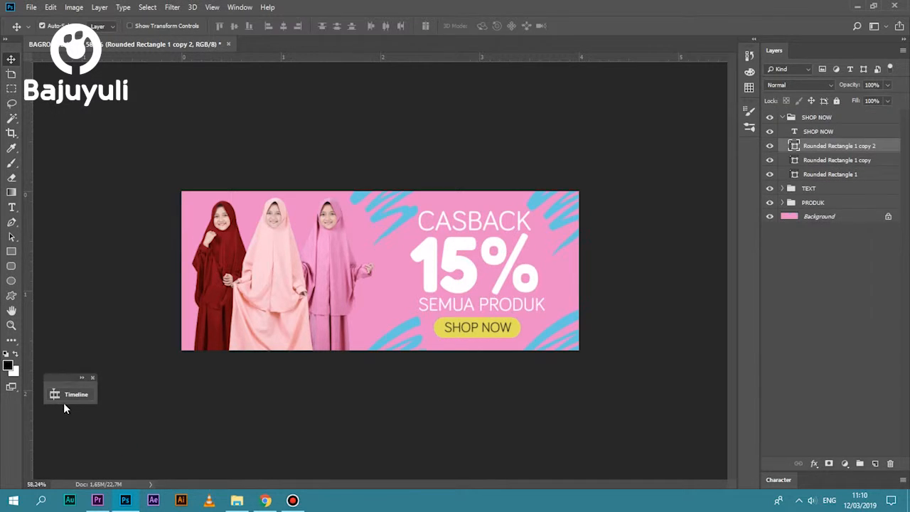
{"action": "left_click", "coordinate": [76, 397]}
{"action": "left_click_drag", "start_coordinate": [131, 388], "coordinate": [91, 407]}
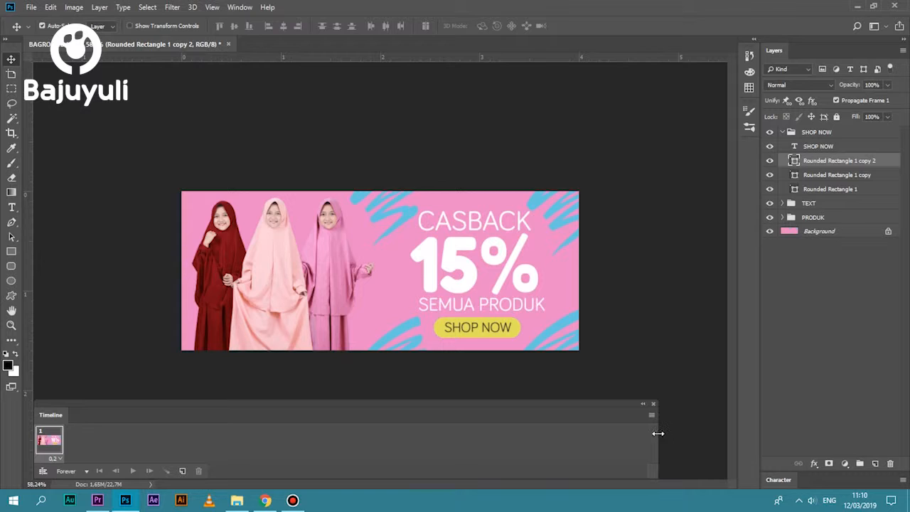
{"action": "left_click_drag", "start_coordinate": [659, 431], "coordinate": [727, 431]}
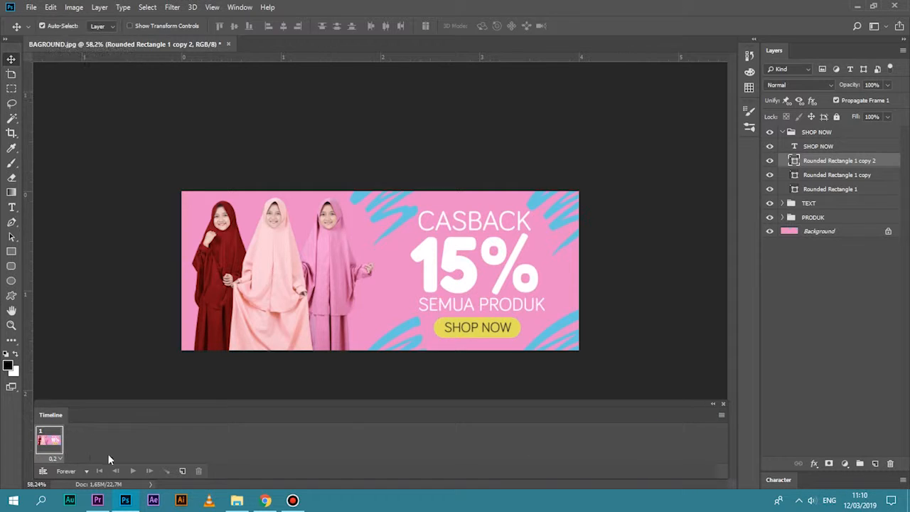
- Hide Rounded Rectangle 1 copy 2 and Rounded Rectangle 1 copy in frame 1 so only the white button shows
{"action": "left_click", "coordinate": [771, 160]}
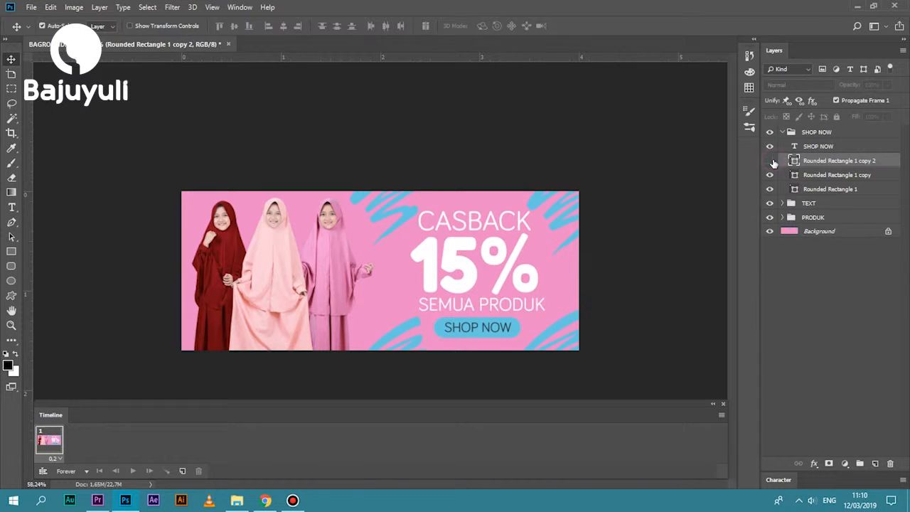
{"action": "left_click", "coordinate": [770, 160]}
{"action": "left_click", "coordinate": [771, 161]}
{"action": "left_click", "coordinate": [771, 175]}
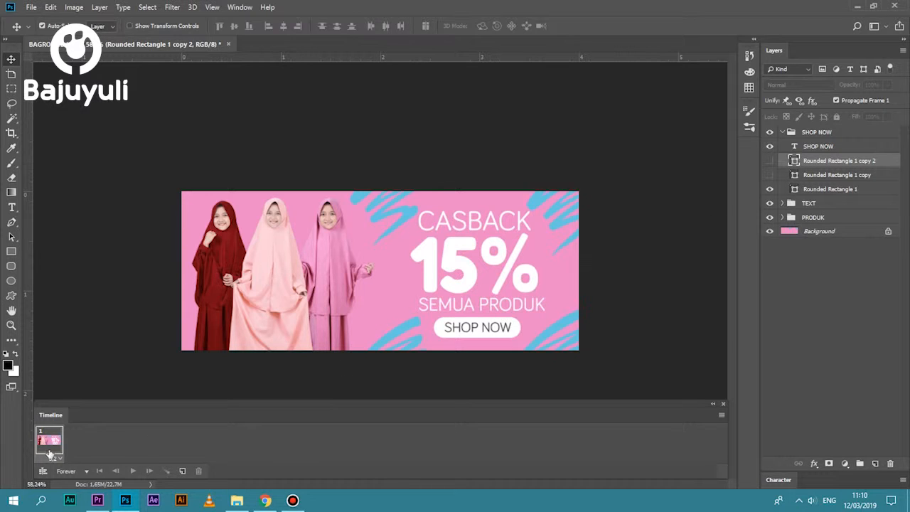
- Duplicate the animation frame three times to make four frames
{"action": "left_click", "coordinate": [182, 472]}
{"action": "left_click", "coordinate": [182, 472]}
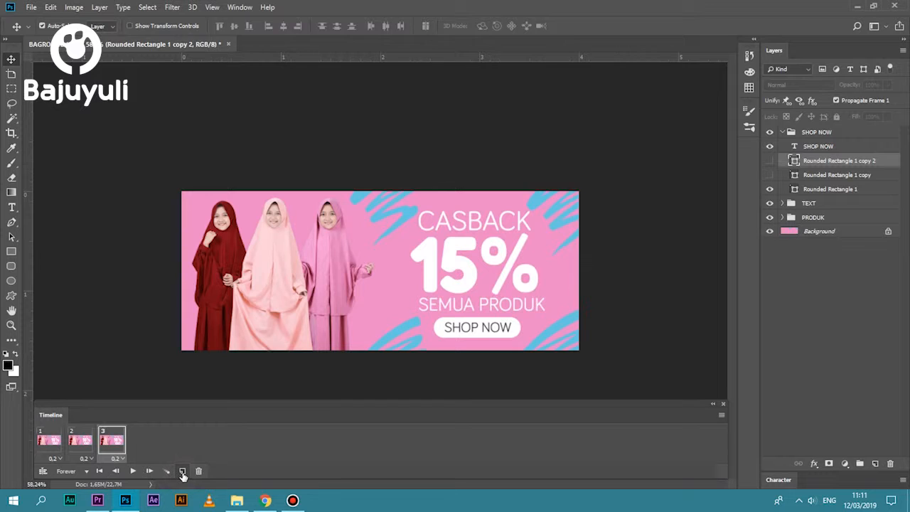
{"action": "left_click", "coordinate": [182, 472]}
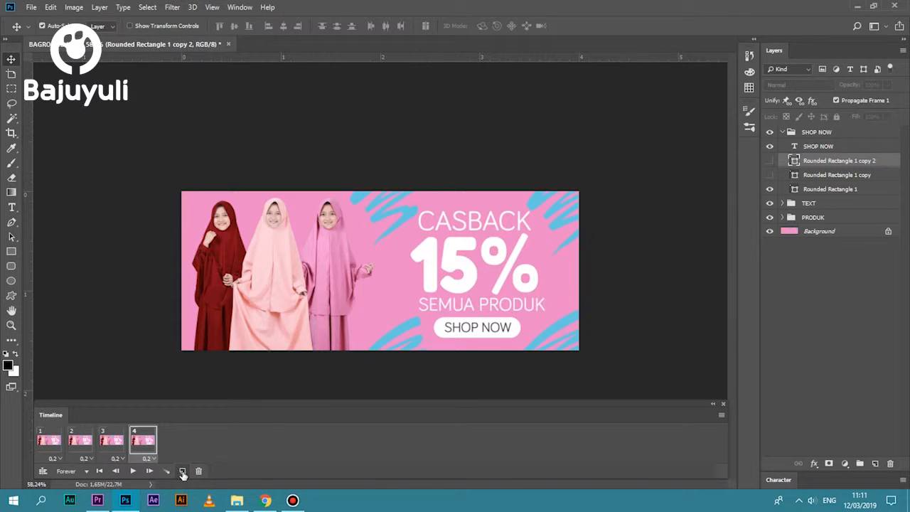
- Set the delay of all four animation frames to 0.1 seconds
{"action": "left_click", "coordinate": [48, 448]}
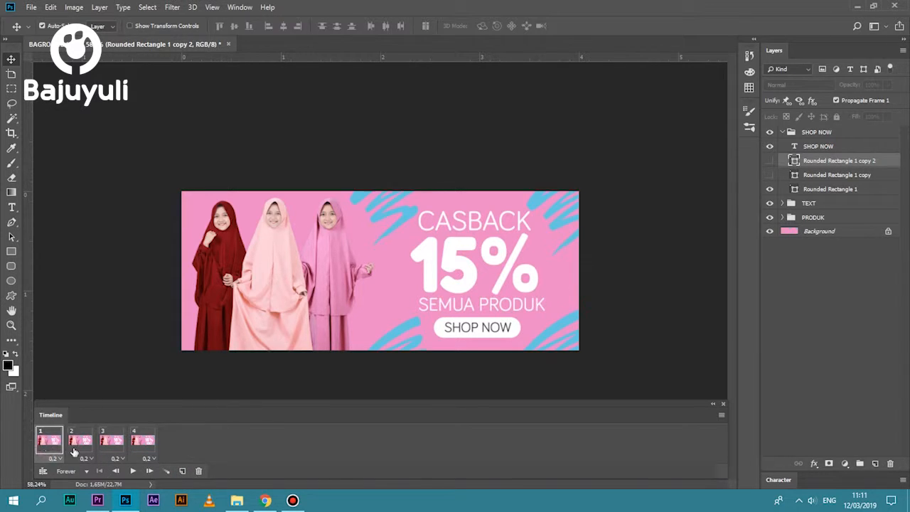
{"action": "left_click", "coordinate": [142, 444]}
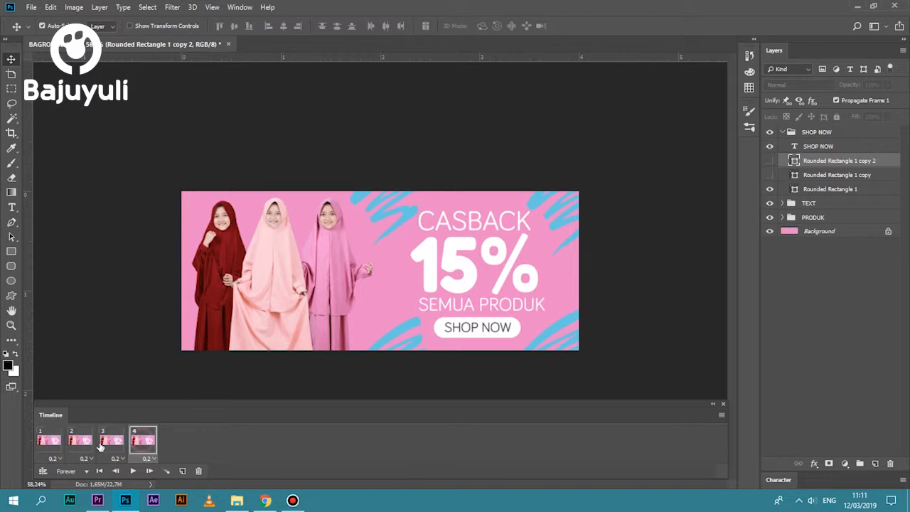
{"action": "left_click", "coordinate": [44, 447], "text": "shift"}
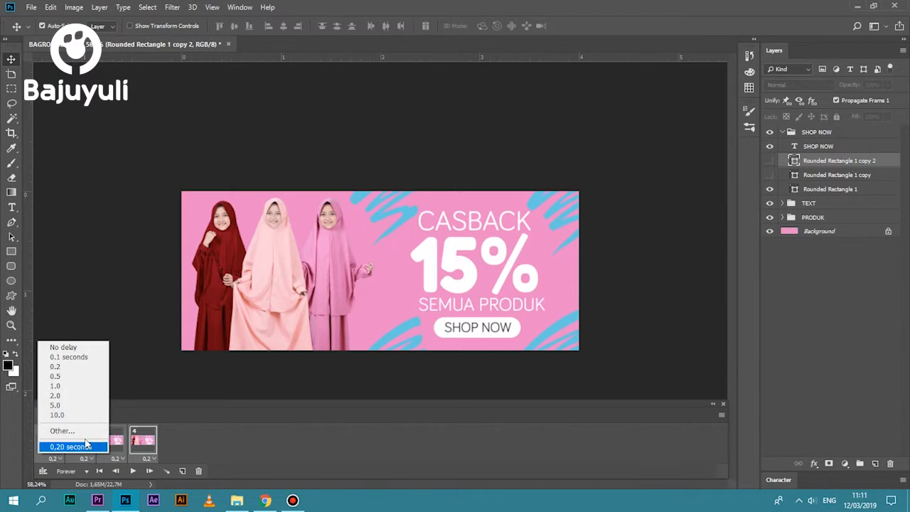
{"action": "left_click", "coordinate": [69, 358]}
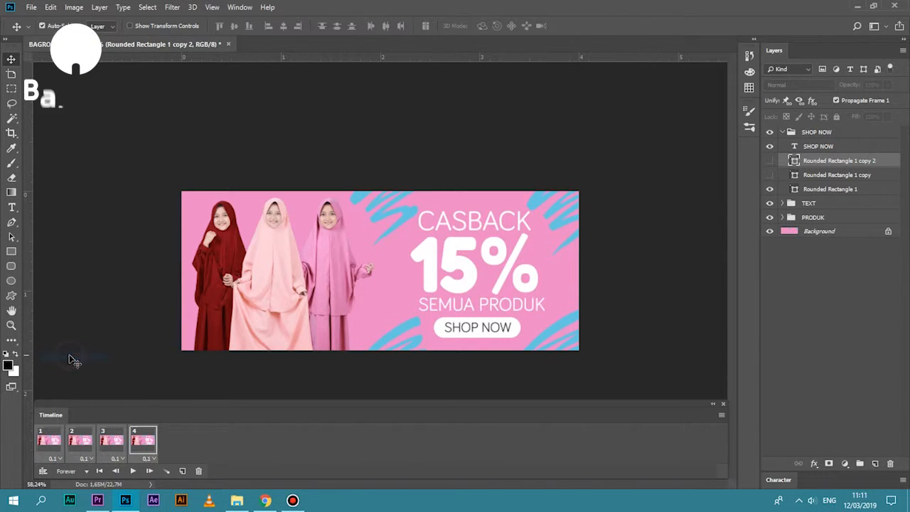
{"action": "left_click", "coordinate": [195, 436]}
- Show the blue Rounded Rectangle 1 copy in frame 2 and compare it with frame 1
{"action": "left_click", "coordinate": [42, 442]}
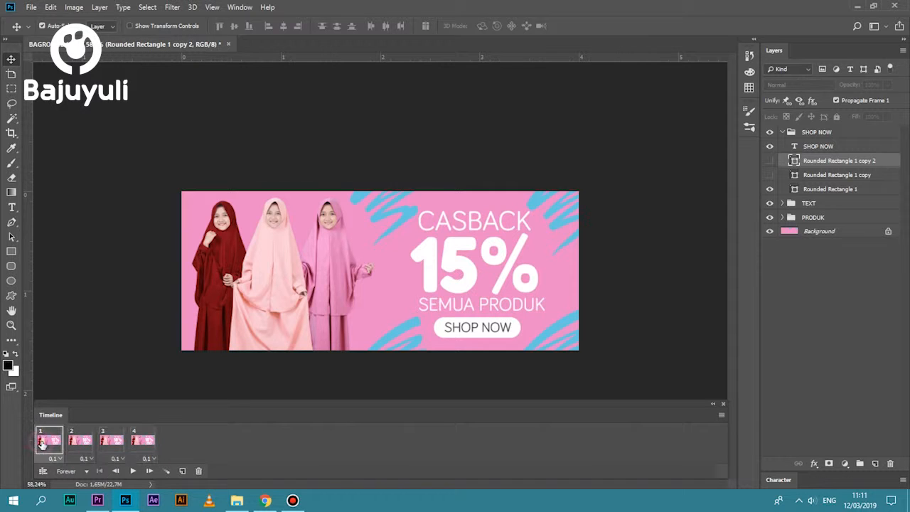
{"action": "left_click", "coordinate": [79, 438]}
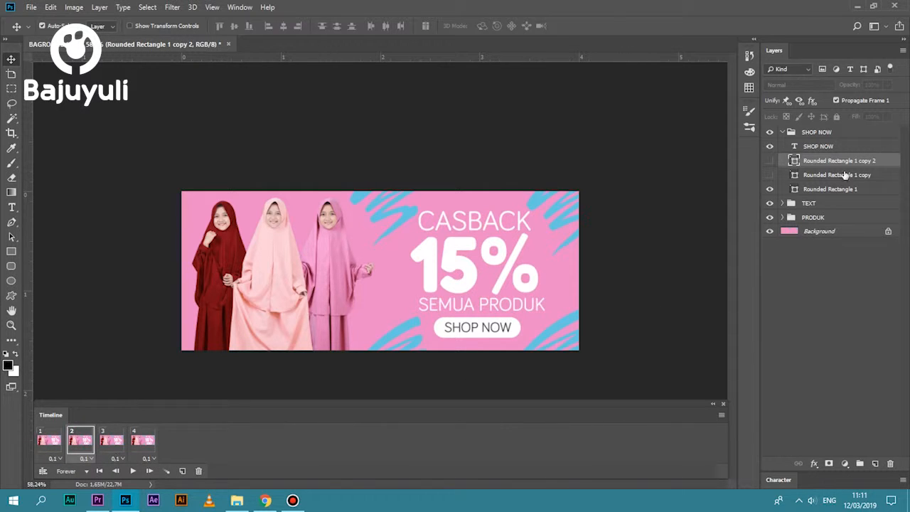
{"action": "left_click", "coordinate": [770, 175]}
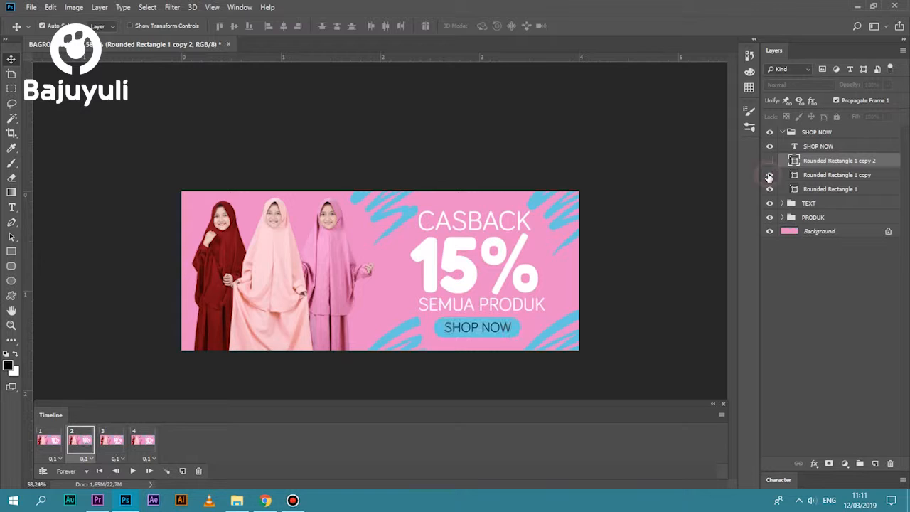
{"action": "left_click", "coordinate": [50, 447]}
{"action": "left_click", "coordinate": [78, 445]}
- Show both Rounded Rectangle 1 copy and the yellow Rounded Rectangle 1 copy 2 in frame 3
{"action": "left_click", "coordinate": [108, 446]}
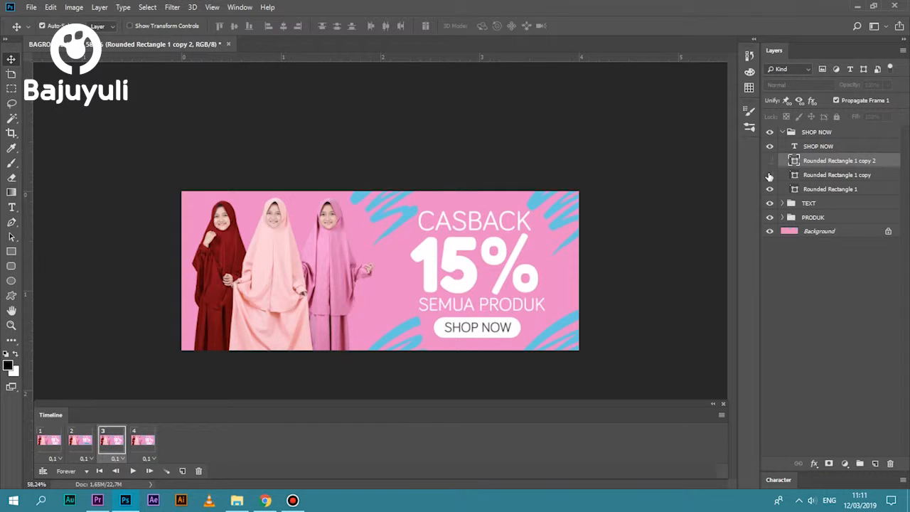
{"action": "left_click", "coordinate": [770, 175]}
{"action": "left_click", "coordinate": [770, 160]}
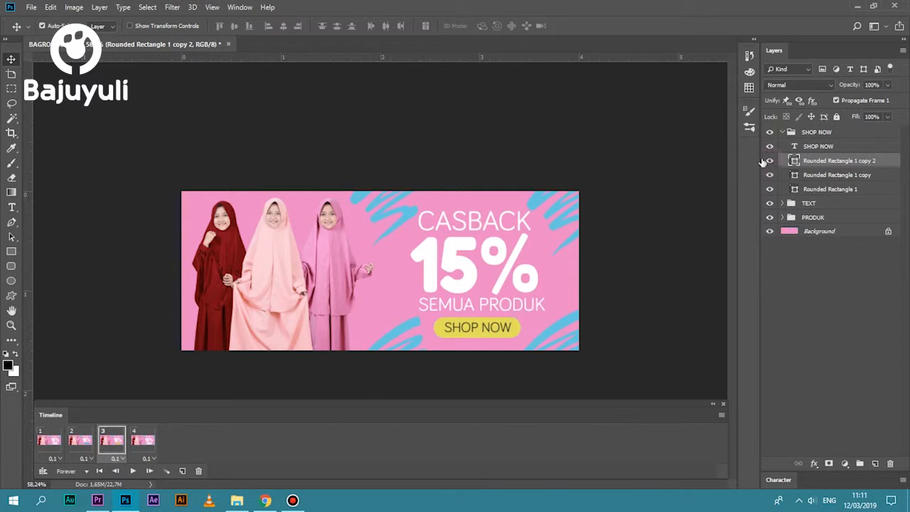
- Go through frames 1 to 3 twice to check the button colour in each
{"action": "left_click", "coordinate": [45, 443]}
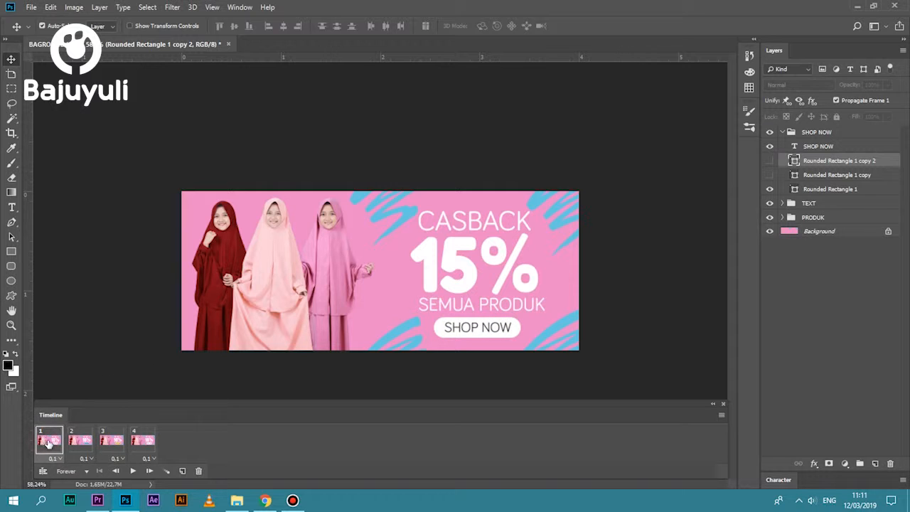
{"action": "left_click", "coordinate": [80, 442]}
{"action": "left_click", "coordinate": [106, 444]}
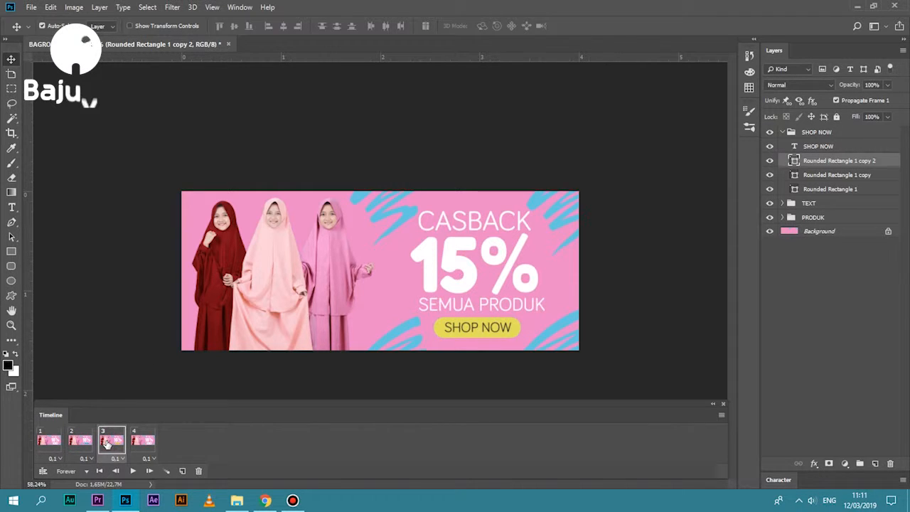
{"action": "left_click", "coordinate": [45, 444]}
{"action": "left_click", "coordinate": [78, 444]}
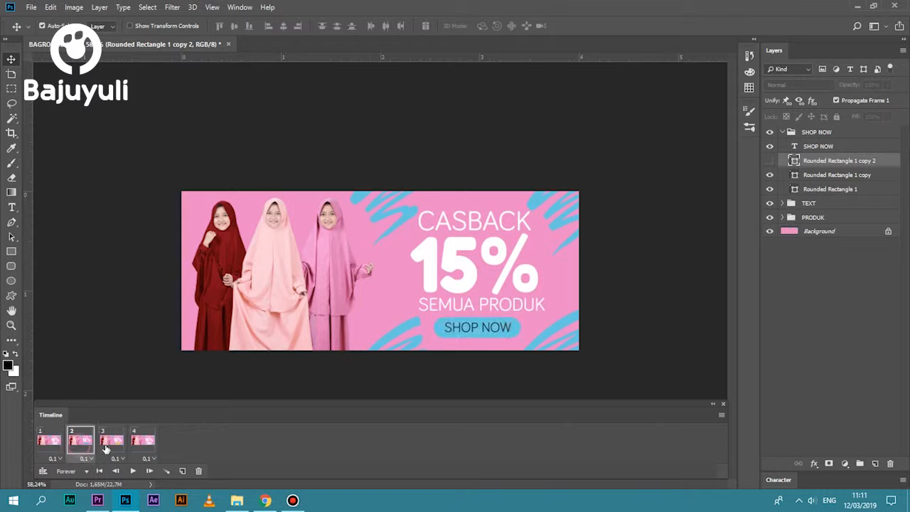
{"action": "left_click", "coordinate": [117, 448]}
- Check which rounded rectangles form the button in frames 1 and 2 by hiding and showing them again
{"action": "left_click", "coordinate": [48, 450]}
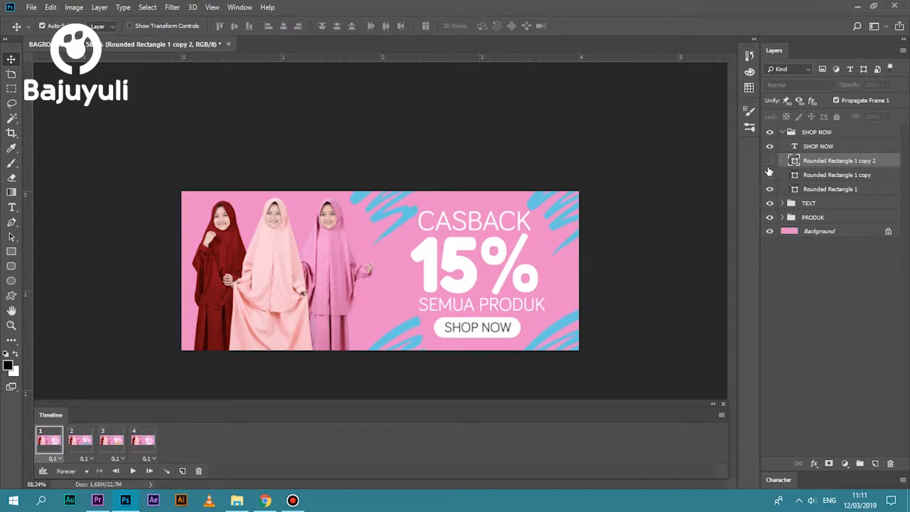
{"action": "left_click", "coordinate": [769, 190]}
{"action": "left_click", "coordinate": [770, 190]}
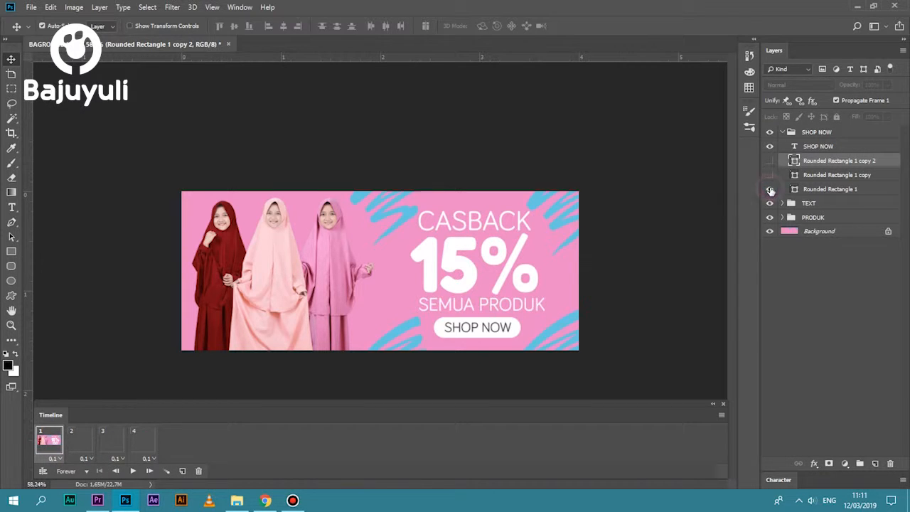
{"action": "left_click", "coordinate": [73, 448]}
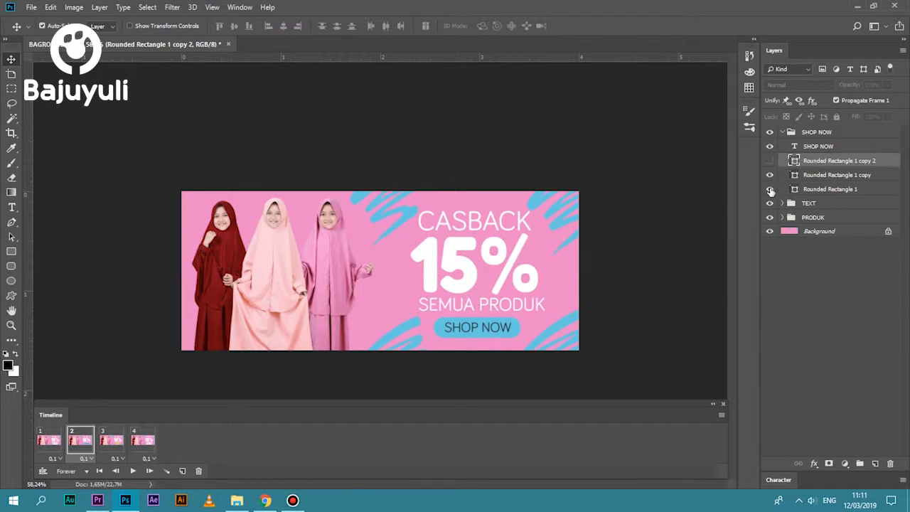
{"action": "left_click", "coordinate": [770, 174]}
{"action": "left_click", "coordinate": [770, 188]}
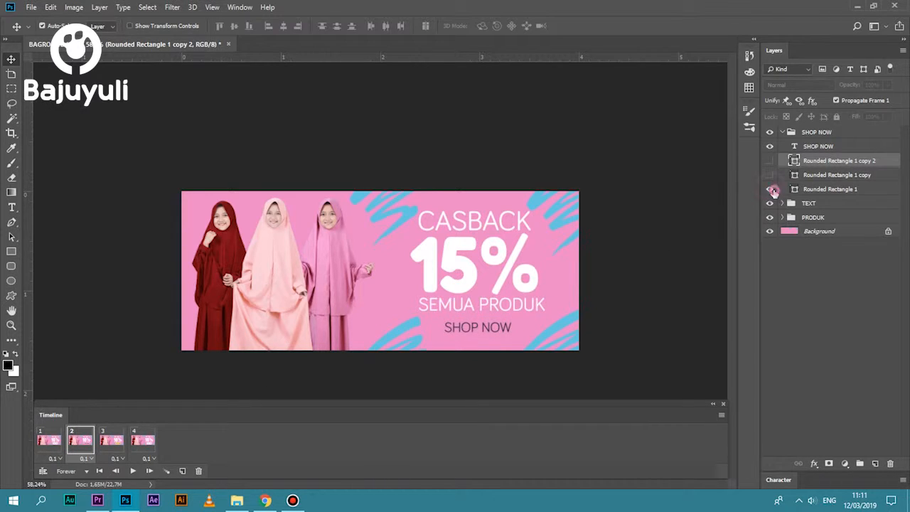
{"action": "left_click", "coordinate": [770, 190]}
{"action": "left_click", "coordinate": [770, 175]}
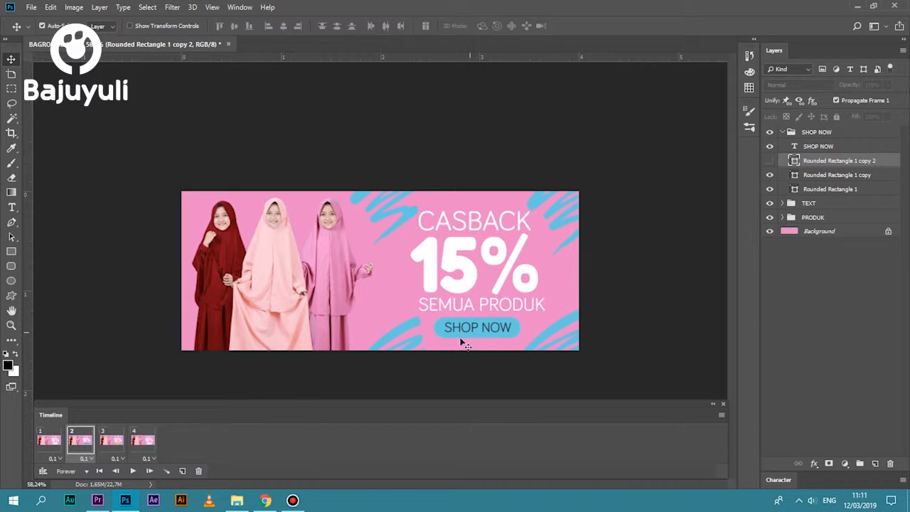
- Check which rounded rectangles form the button in frame 3 by hiding and showing them again
{"action": "left_click", "coordinate": [51, 446]}
{"action": "left_click", "coordinate": [71, 446]}
{"action": "left_click", "coordinate": [100, 441]}
{"action": "left_click", "coordinate": [770, 161]}
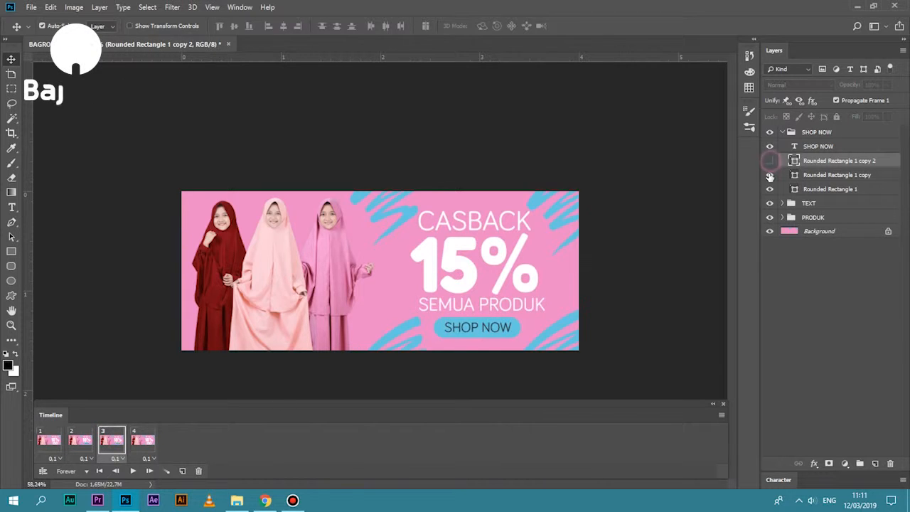
{"action": "left_click", "coordinate": [769, 175]}
{"action": "left_click", "coordinate": [770, 189]}
{"action": "left_click", "coordinate": [770, 190]}
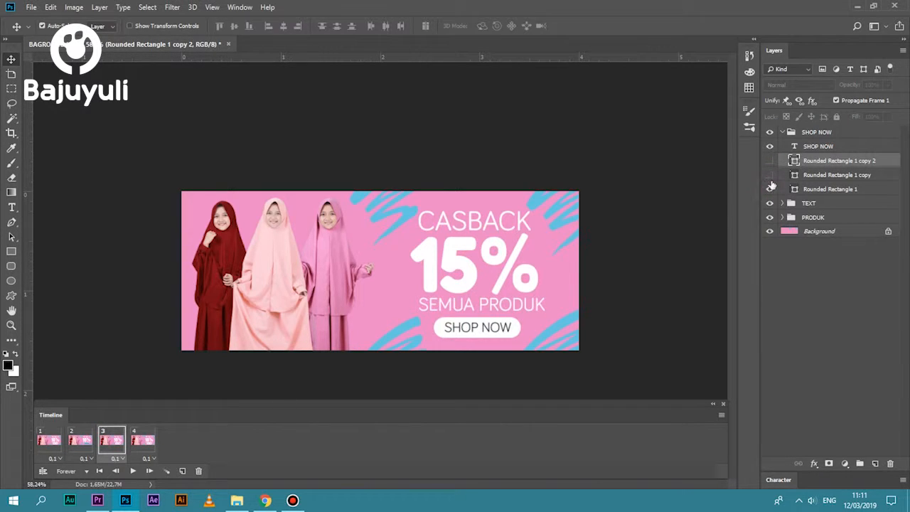
{"action": "left_click", "coordinate": [771, 175]}
{"action": "left_click", "coordinate": [772, 161]}
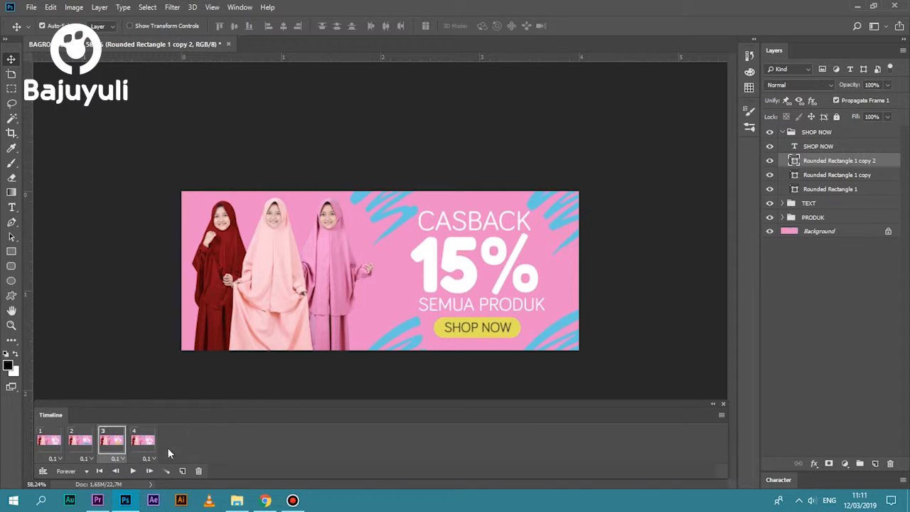
- Go through frames 1 to 4 comparing the button colours, and preview the animation once
{"action": "left_click", "coordinate": [83, 444]}
{"action": "left_click", "coordinate": [104, 445]}
{"action": "left_click", "coordinate": [84, 445]}
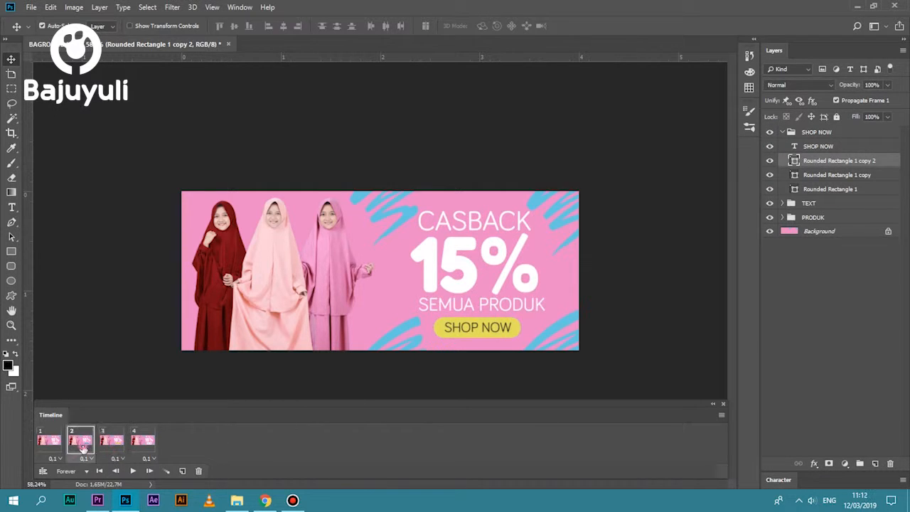
{"action": "left_click", "coordinate": [103, 444]}
{"action": "left_click", "coordinate": [86, 445]}
{"action": "left_click", "coordinate": [108, 446]}
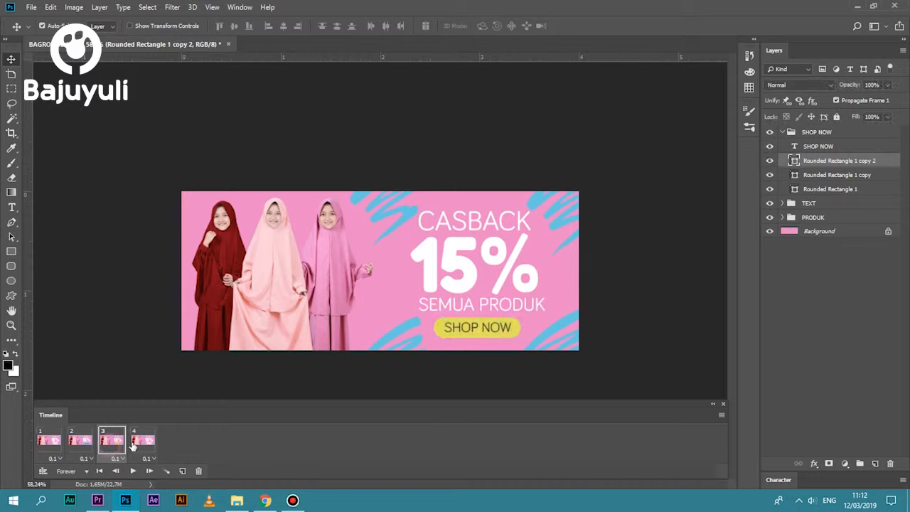
{"action": "left_click", "coordinate": [144, 445]}
{"action": "left_click", "coordinate": [83, 446]}
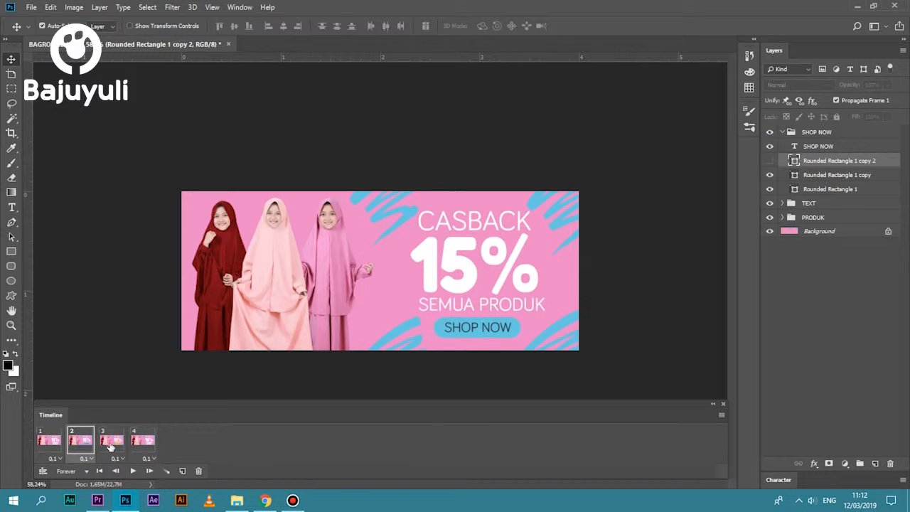
{"action": "left_click", "coordinate": [106, 445]}
{"action": "left_click", "coordinate": [77, 448]}
{"action": "left_click", "coordinate": [61, 447]}
{"action": "left_click", "coordinate": [84, 447]}
{"action": "left_click", "coordinate": [110, 446]}
{"action": "left_click", "coordinate": [143, 443]}
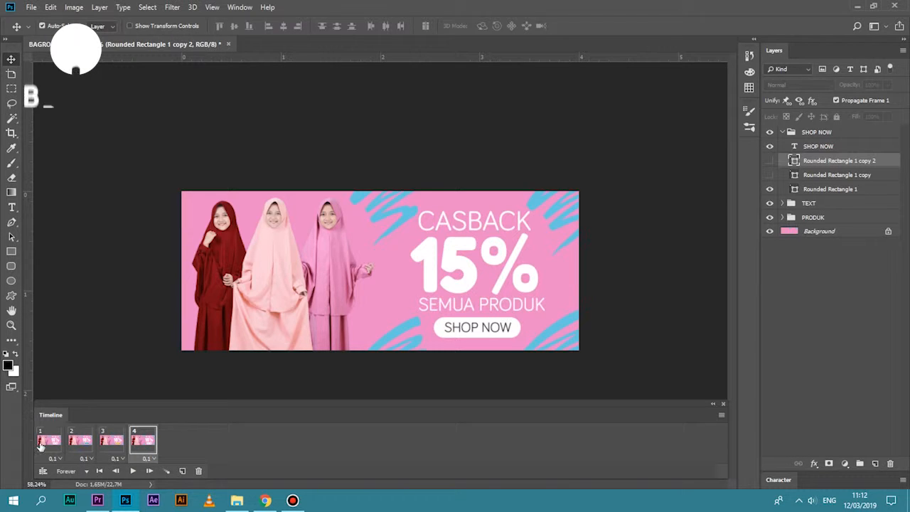
{"action": "left_click", "coordinate": [132, 472]}
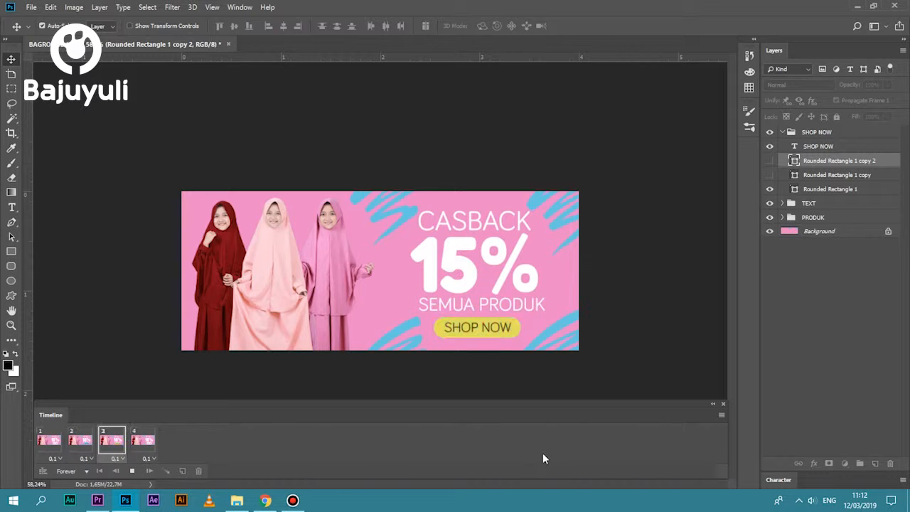
{"action": "left_click", "coordinate": [132, 472]}
- Delete frame 4 from the timeline
{"action": "left_click", "coordinate": [150, 449]}
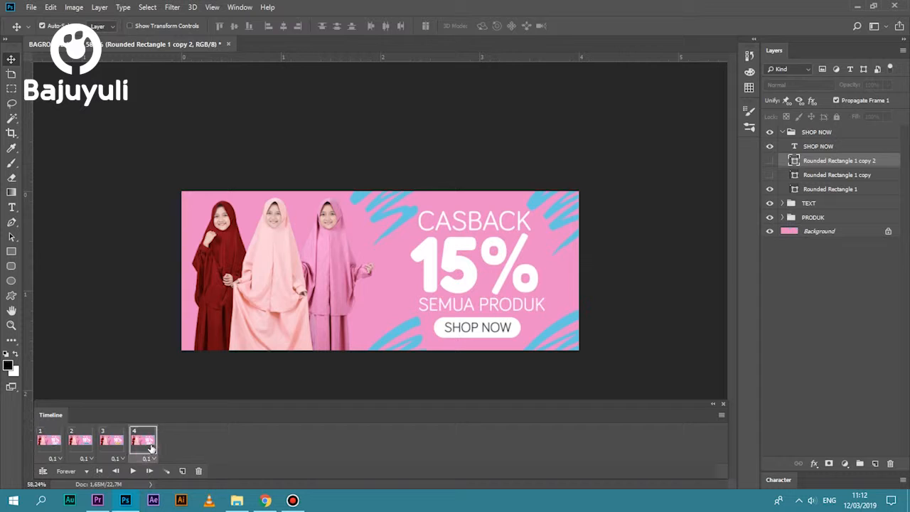
{"action": "left_click", "coordinate": [198, 471]}
{"action": "left_click", "coordinate": [396, 192]}
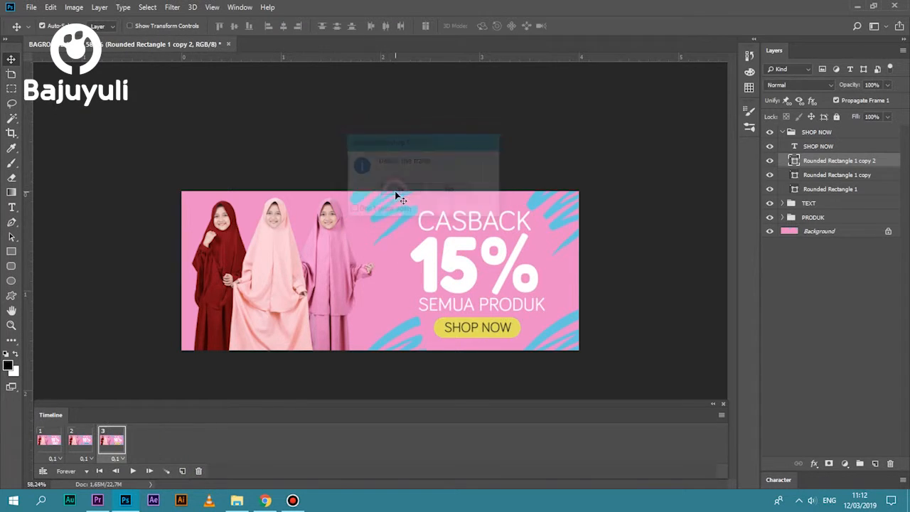
- Review the three remaining frames and play the animation to check the button's colour changes
{"action": "left_click", "coordinate": [59, 451]}
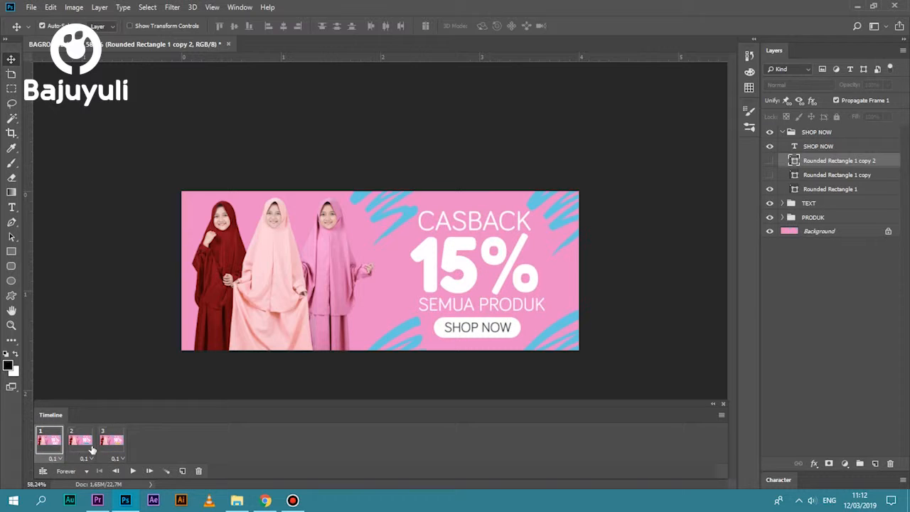
{"action": "left_click", "coordinate": [79, 447]}
{"action": "left_click", "coordinate": [112, 445]}
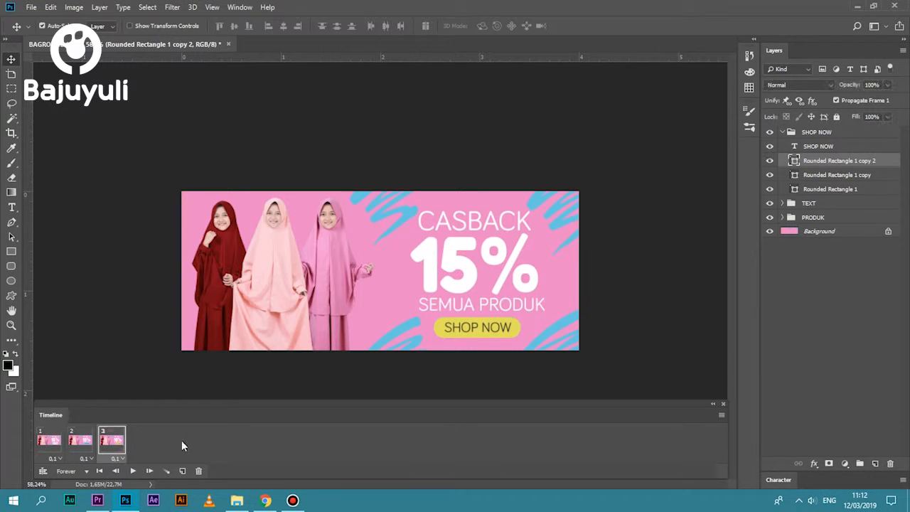
{"action": "left_click", "coordinate": [133, 471]}
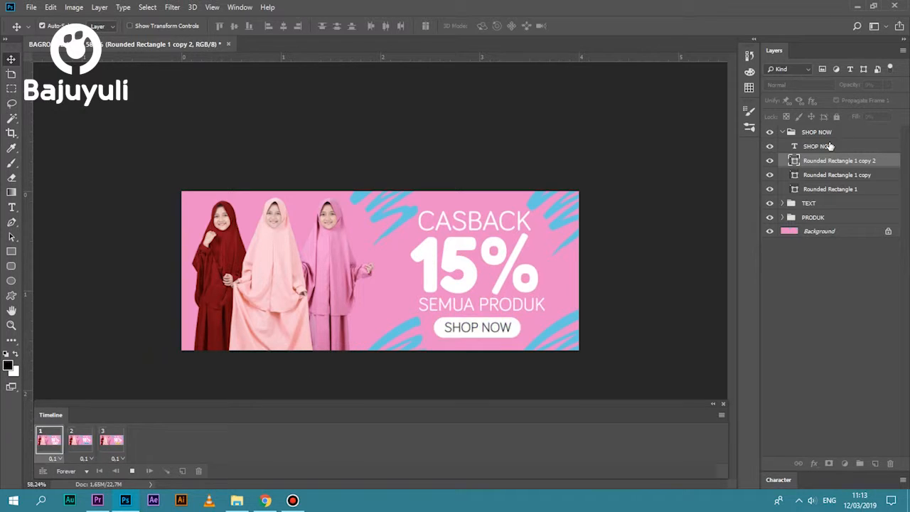
{"action": "left_click", "coordinate": [133, 472]}
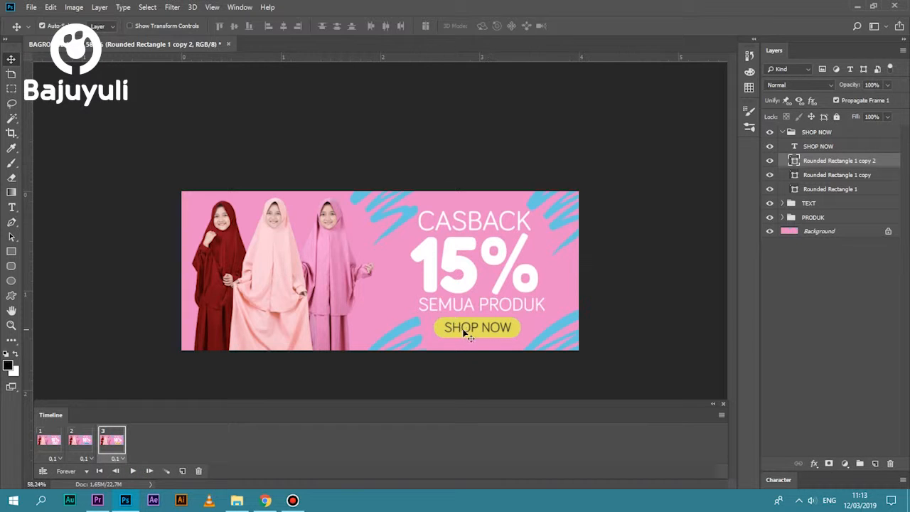
{"action": "left_click", "coordinate": [31, 8]}
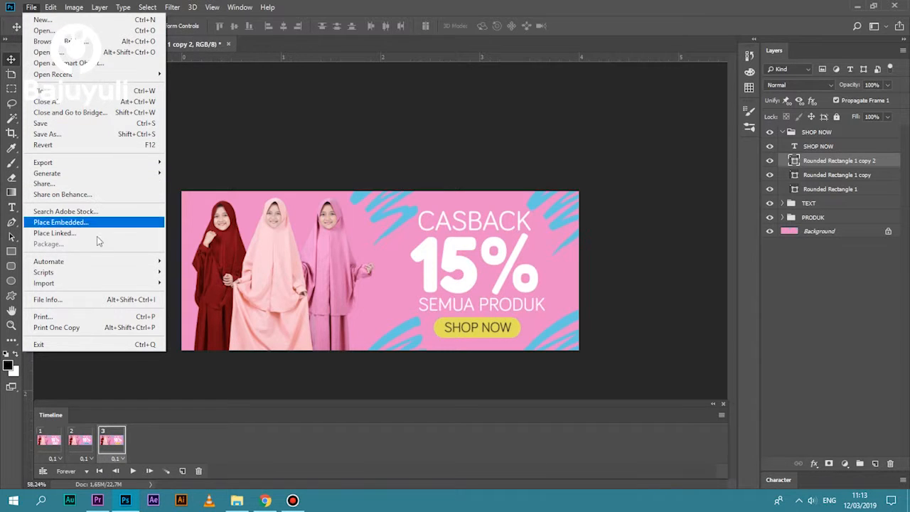
{"action": "left_click", "coordinate": [92, 136]}
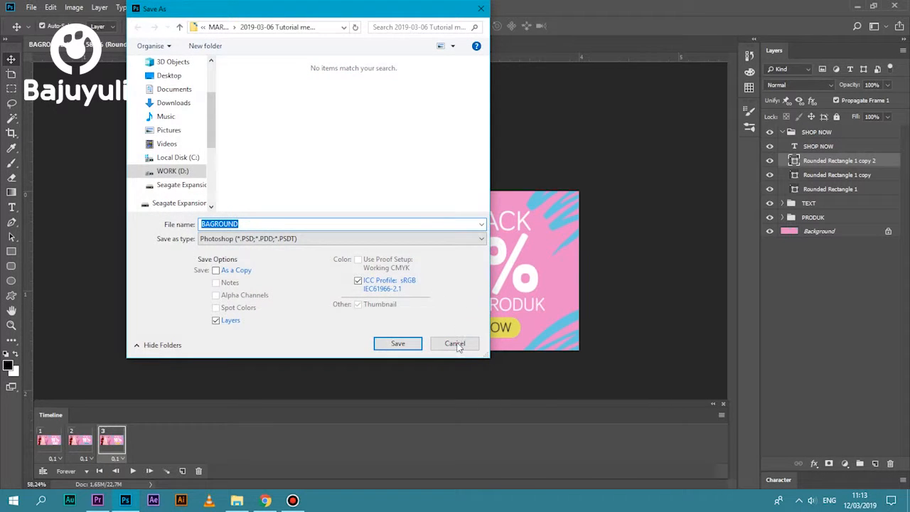
{"action": "left_click", "coordinate": [456, 345]}
{"action": "left_click", "coordinate": [33, 7]}
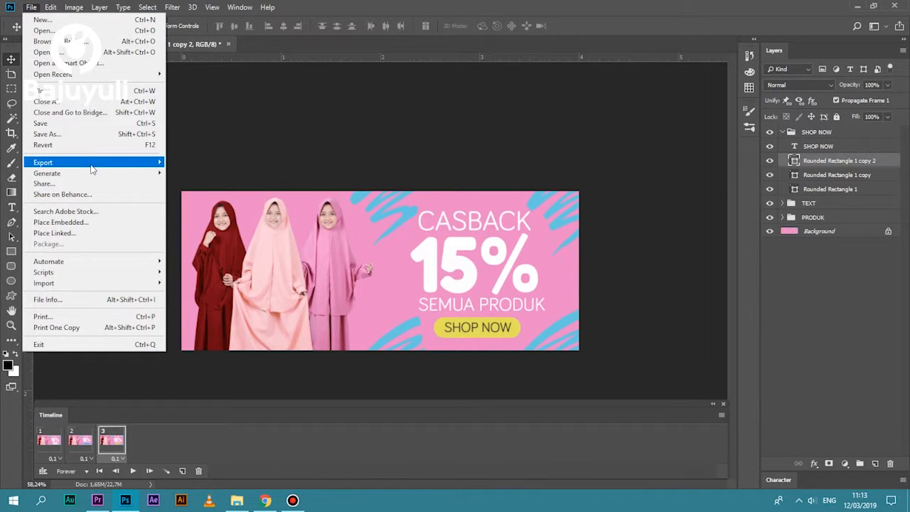
{"action": "mouse_move", "coordinate": [128, 164]}
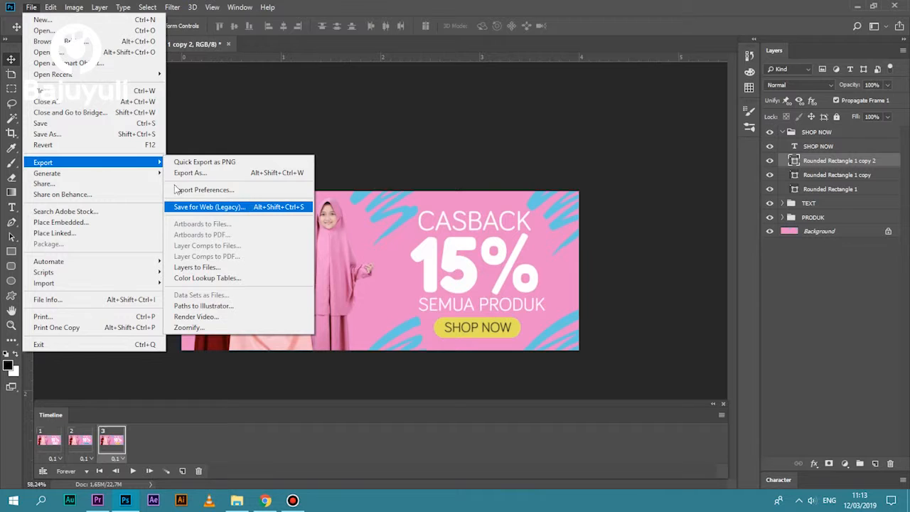
{"action": "left_click", "coordinate": [279, 55]}
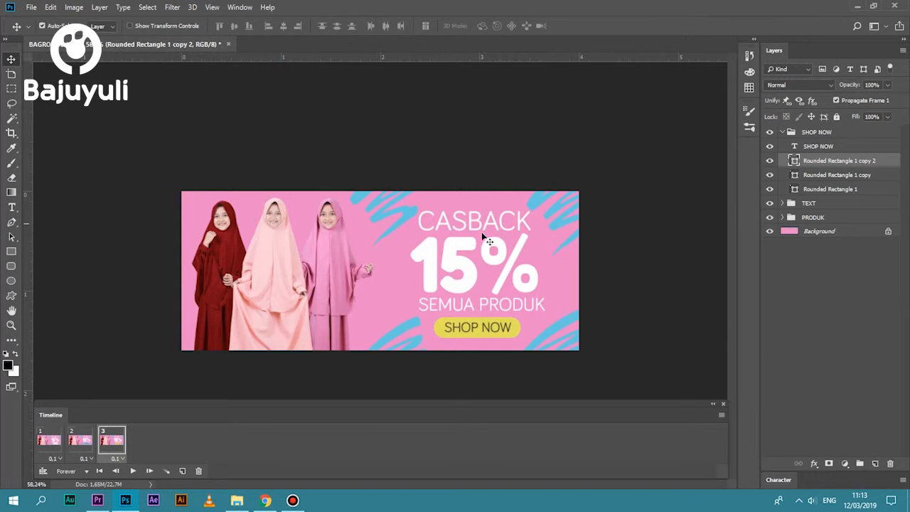
- Start exporting the animated banner with Save for Web (Legacy)
{"action": "left_click", "coordinate": [31, 7]}
{"action": "mouse_move", "coordinate": [77, 165]}
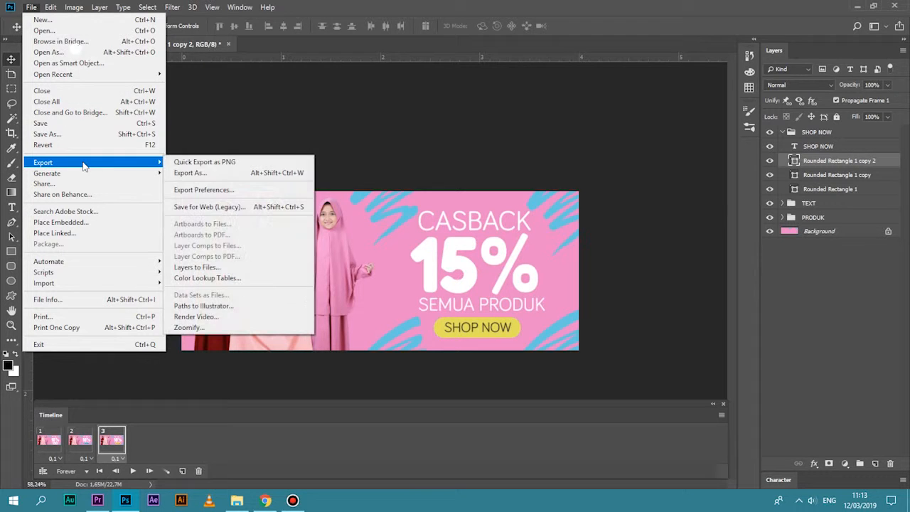
{"action": "left_click", "coordinate": [240, 207]}
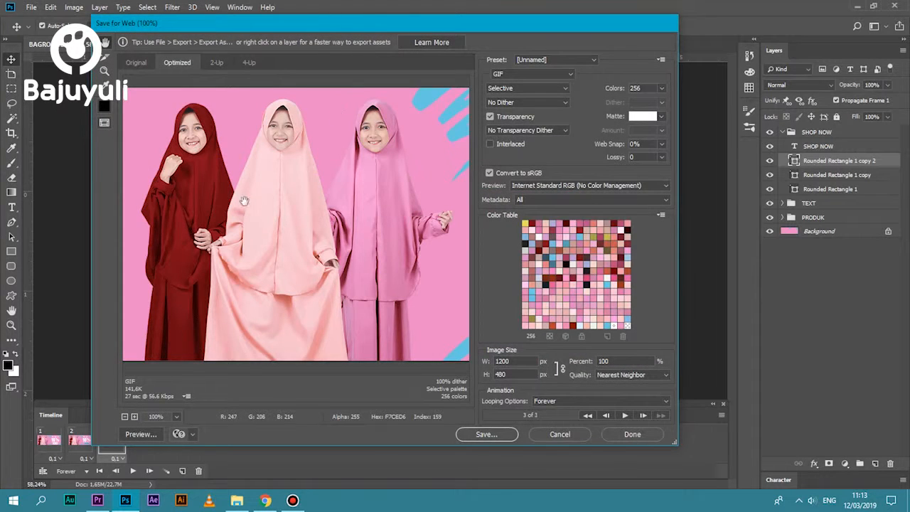
- Play the animation in the export preview and inspect the SHOP NOW button in the optimized and original versions
{"action": "left_click_drag", "start_coordinate": [383, 249], "coordinate": [200, 254]}
{"action": "left_click_drag", "start_coordinate": [315, 254], "coordinate": [202, 255]}
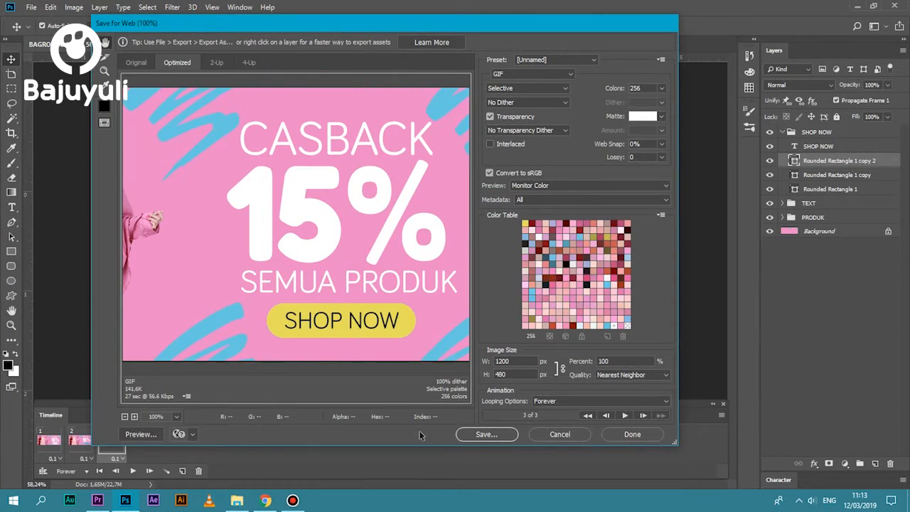
{"action": "left_click", "coordinate": [627, 416]}
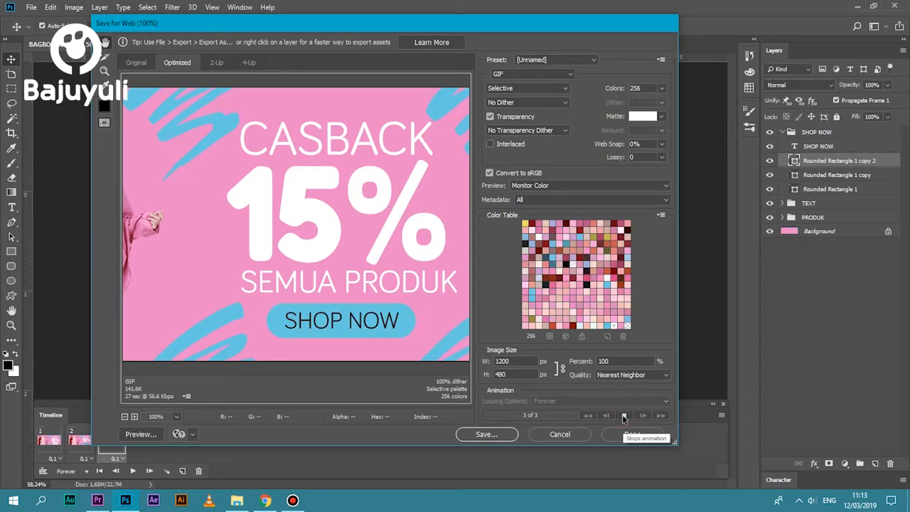
{"action": "left_click", "coordinate": [136, 64]}
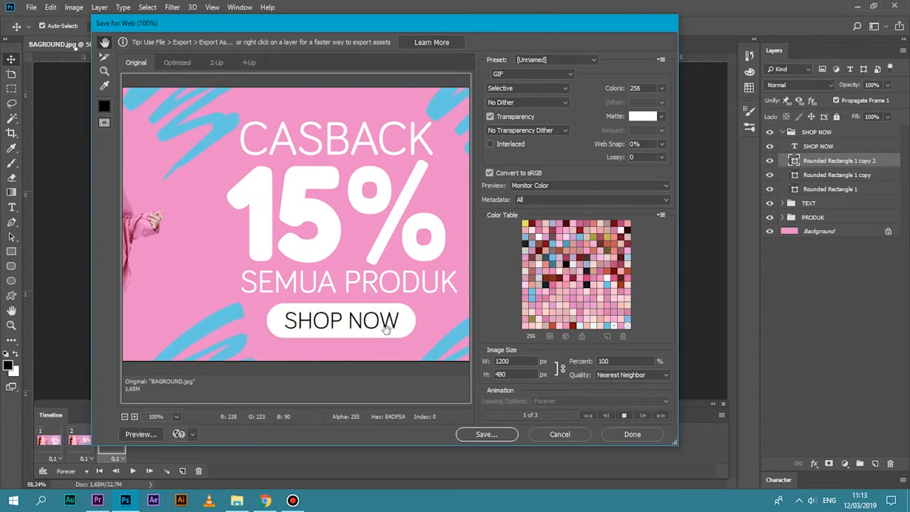
{"action": "left_click_drag", "start_coordinate": [387, 327], "coordinate": [423, 324]}
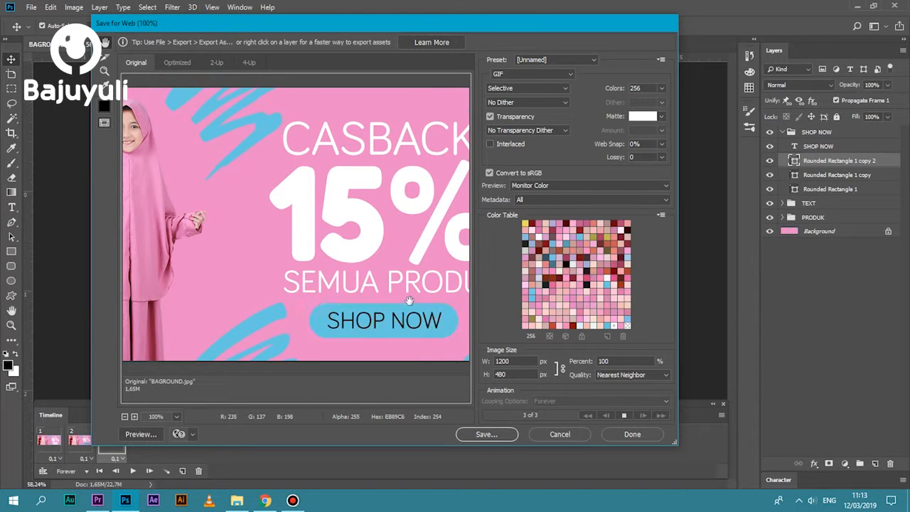
{"action": "left_click_drag", "start_coordinate": [363, 294], "coordinate": [484, 290]}
{"action": "left_click_drag", "start_coordinate": [358, 269], "coordinate": [495, 286]}
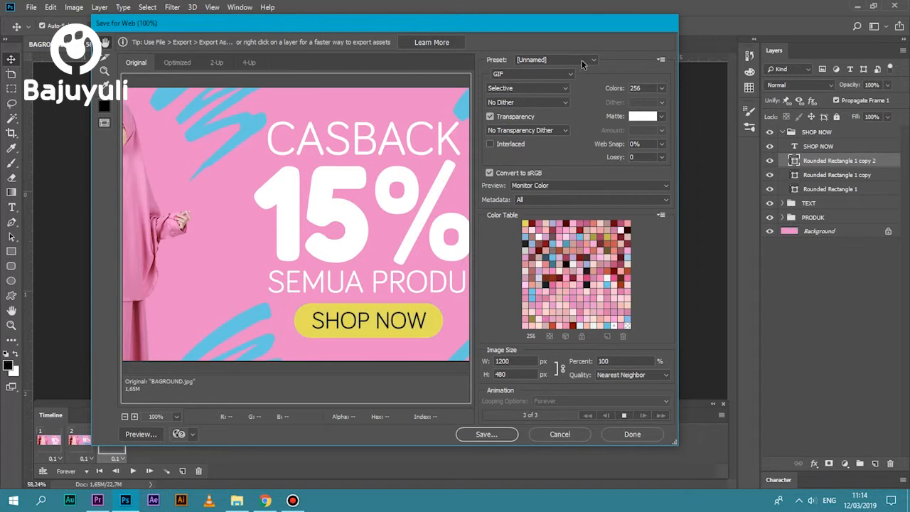
- Start saving the optimized GIF and name the file "banner bergerak"
{"action": "left_click", "coordinate": [487, 435]}
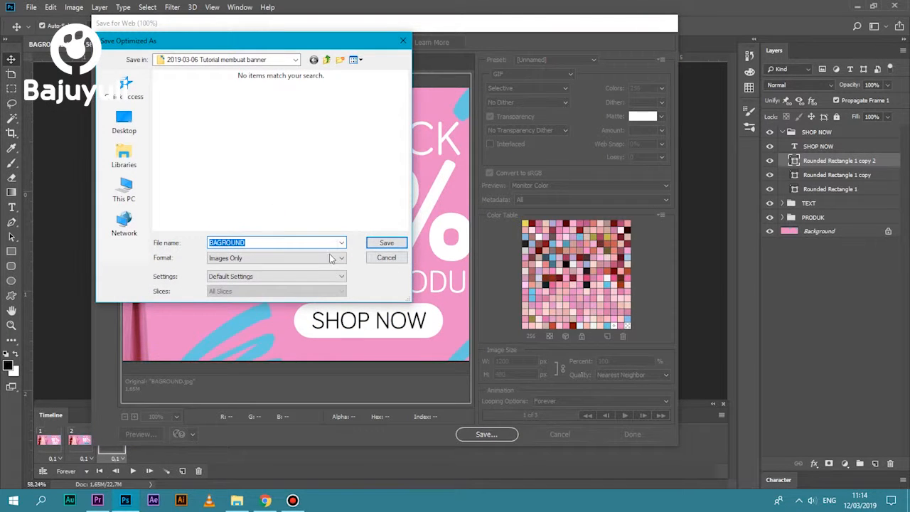
{"action": "left_click", "coordinate": [334, 243]}
{"action": "double_click", "coordinate": [233, 242]}
{"action": "type", "text": "B"}
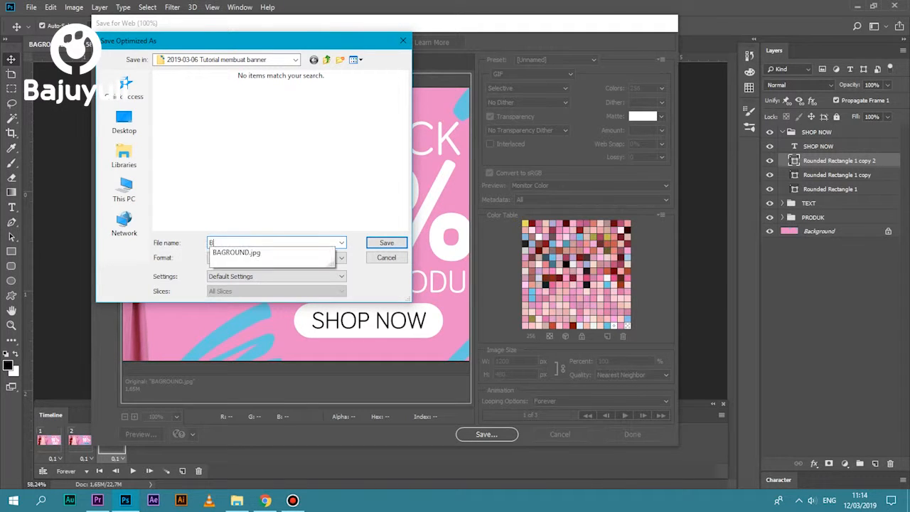
{"action": "type", "text": "ANNE"}
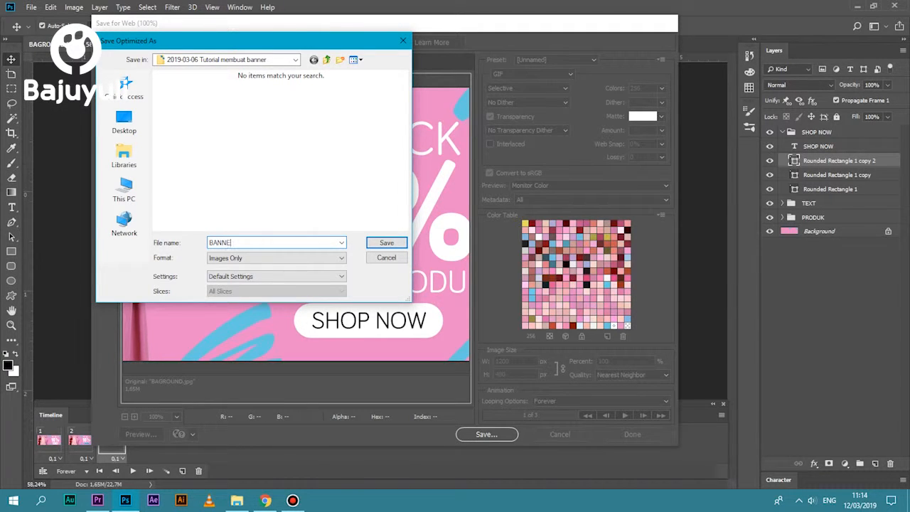
{"action": "key", "text": "BackSpace"}
{"action": "key", "text": "BackSpace"}
{"action": "key", "text": "BackSpace"}
{"action": "key", "text": "BackSpace"}
{"action": "key", "text": "BackSpace"}
{"action": "type", "text": "anner"}
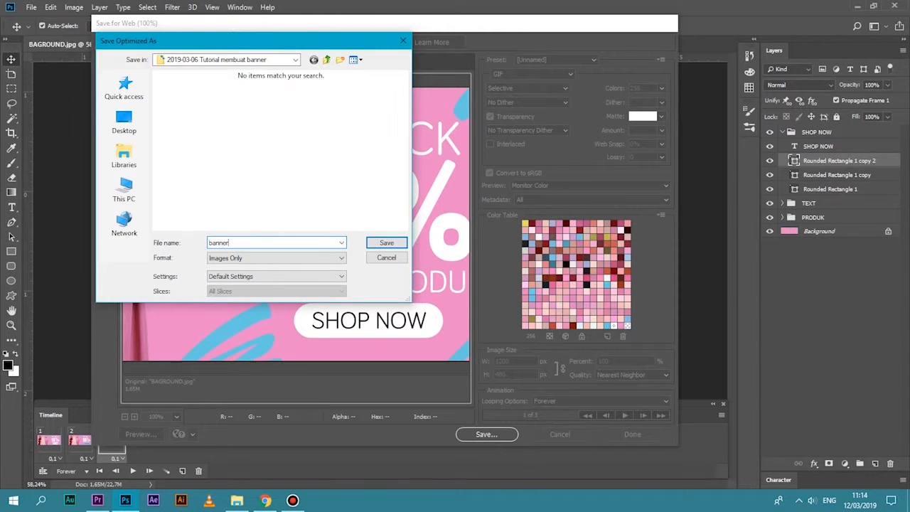
{"action": "type", "text": " ber"}
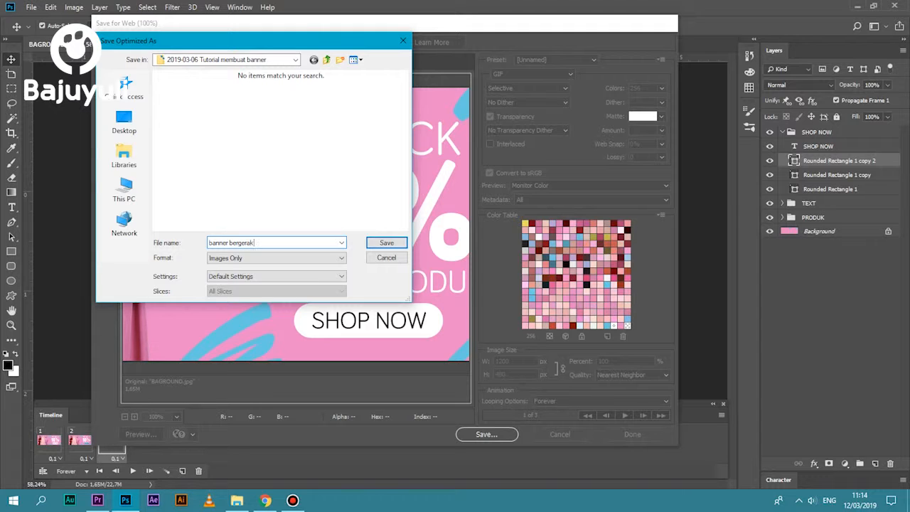
{"action": "type", "text": "gerak"}
- Save the GIF in the "2019-03-06 Tutorial membuat banner" folder
{"action": "left_click", "coordinate": [296, 60]}
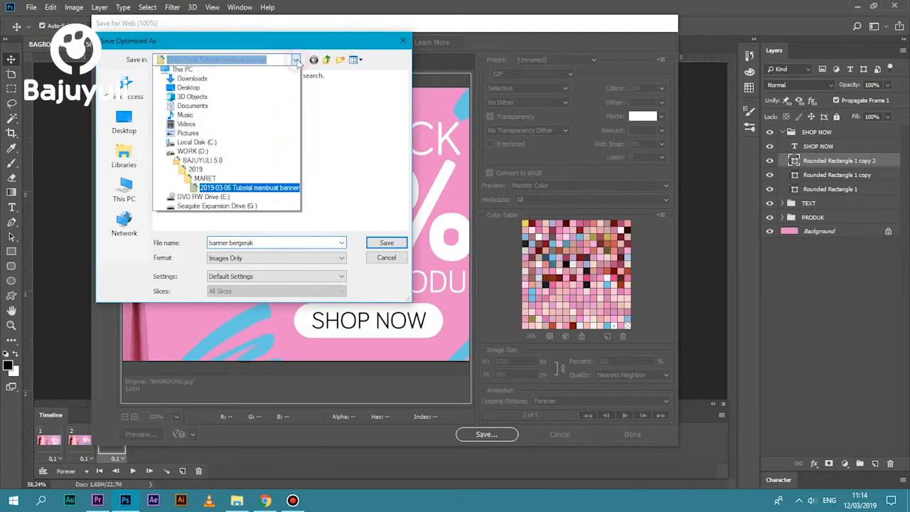
{"action": "left_click", "coordinate": [360, 192]}
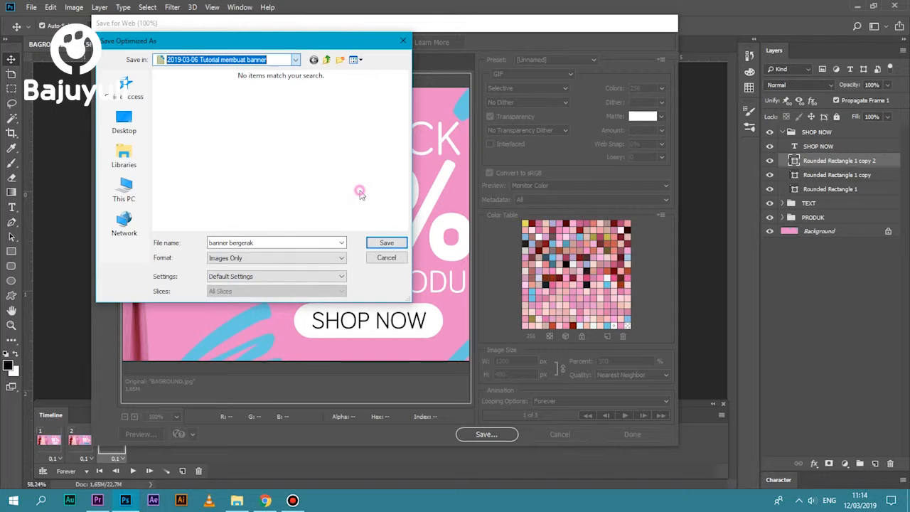
{"action": "left_click", "coordinate": [386, 242]}
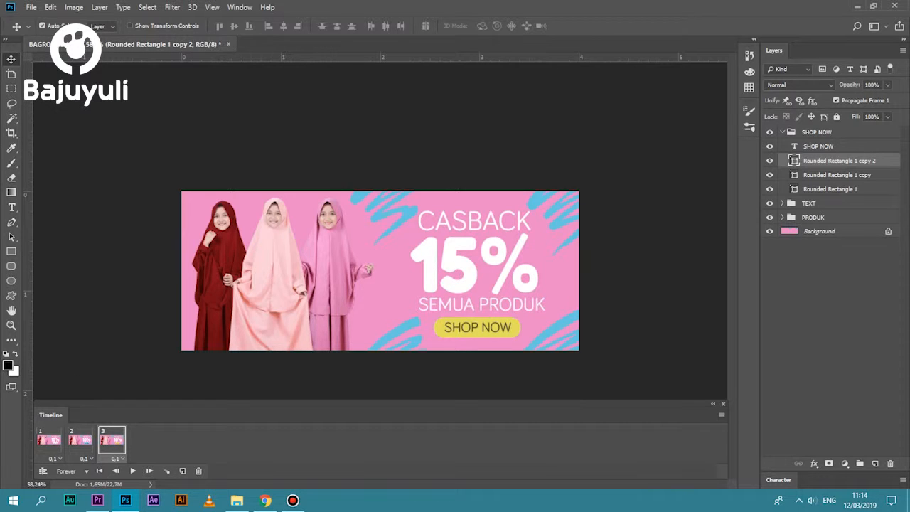
- Switch to File Explorer, open the banner-bergerak GIF to watch its animation, and close the viewer
{"action": "left_click", "coordinate": [237, 500]}
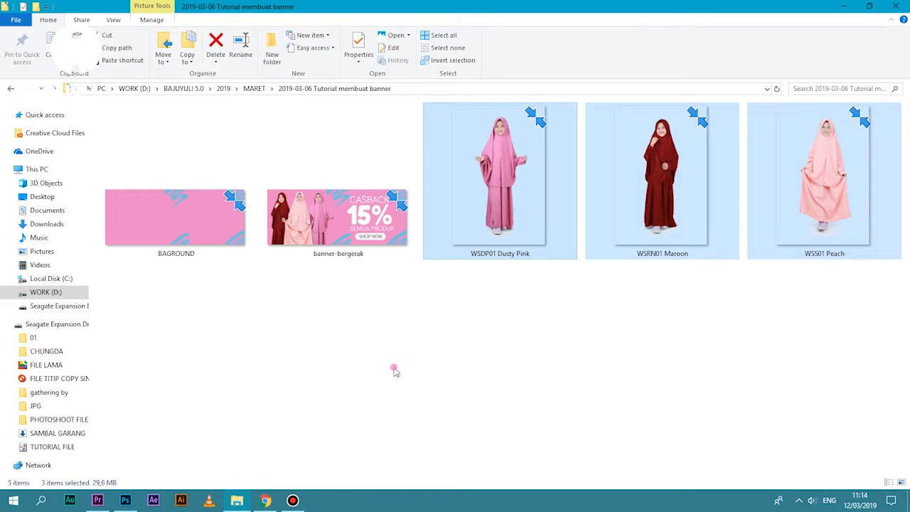
{"action": "left_click", "coordinate": [394, 369]}
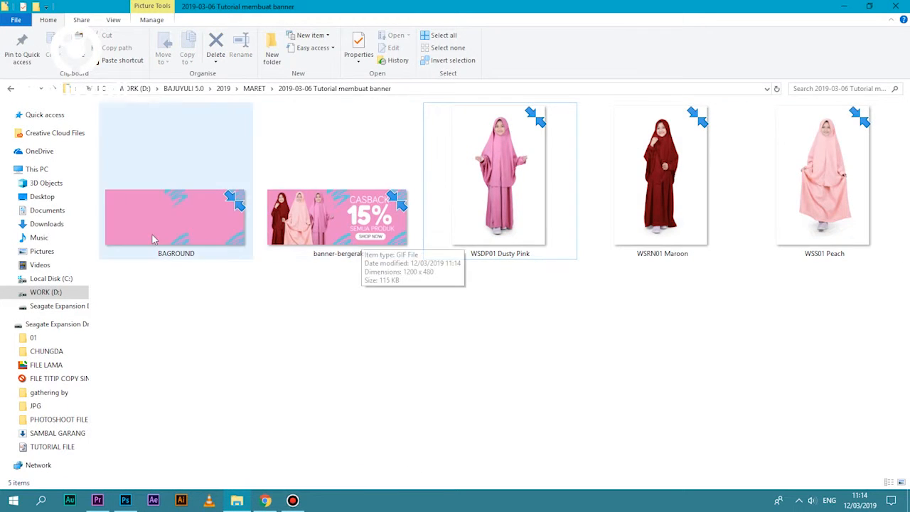
{"action": "double_click", "coordinate": [340, 229]}
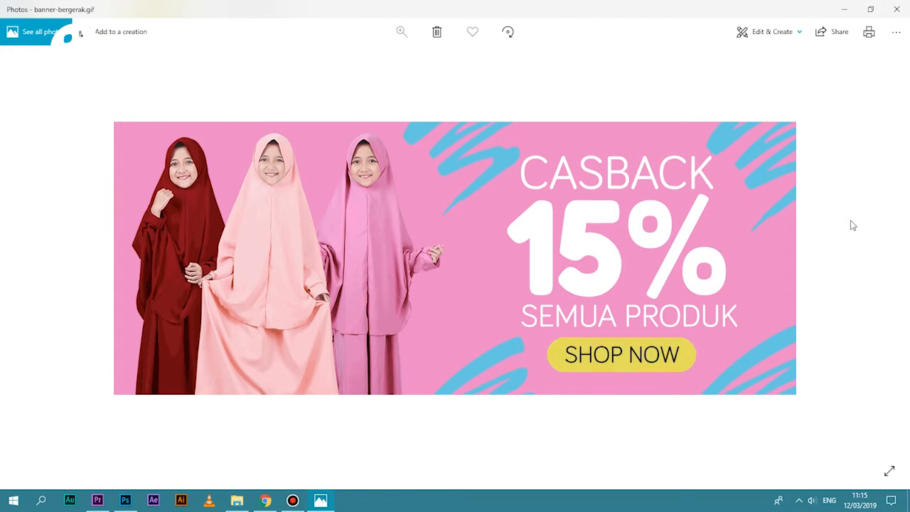
{"action": "left_click", "coordinate": [895, 13]}
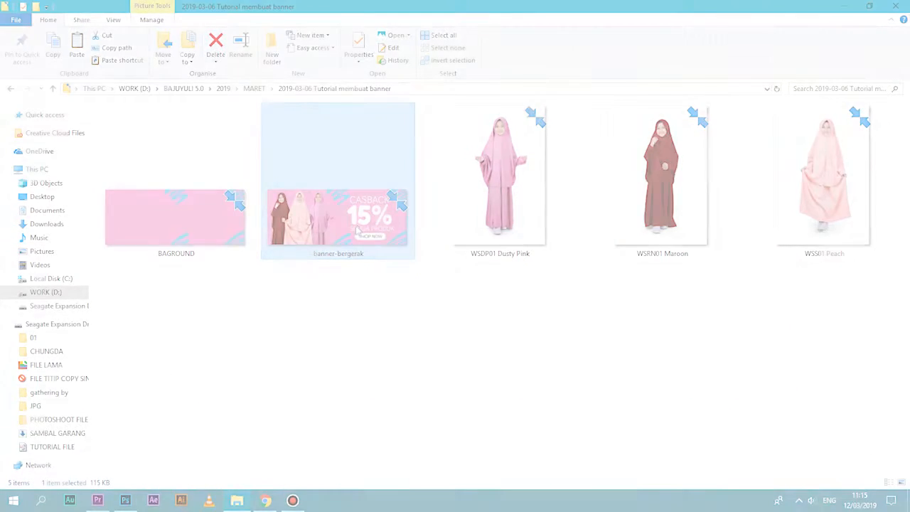